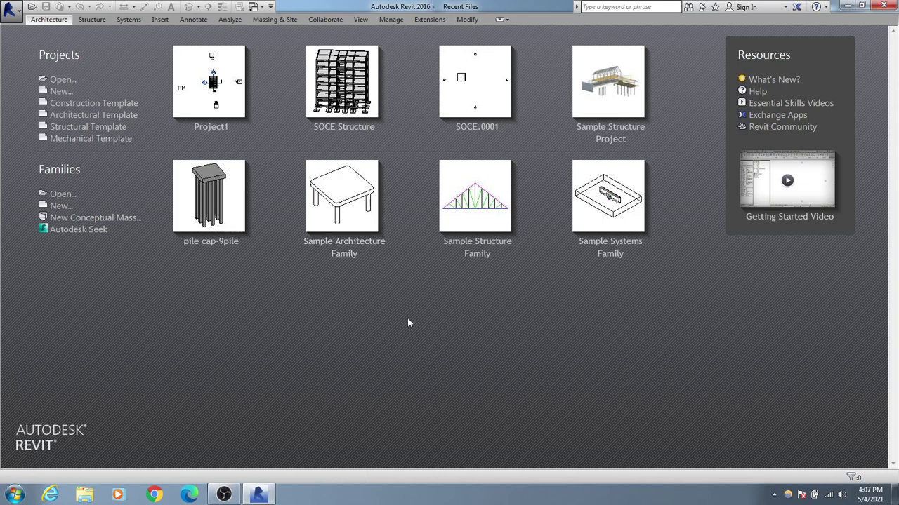
Step: Create a new project from the Structural Template
left_click(92, 131)
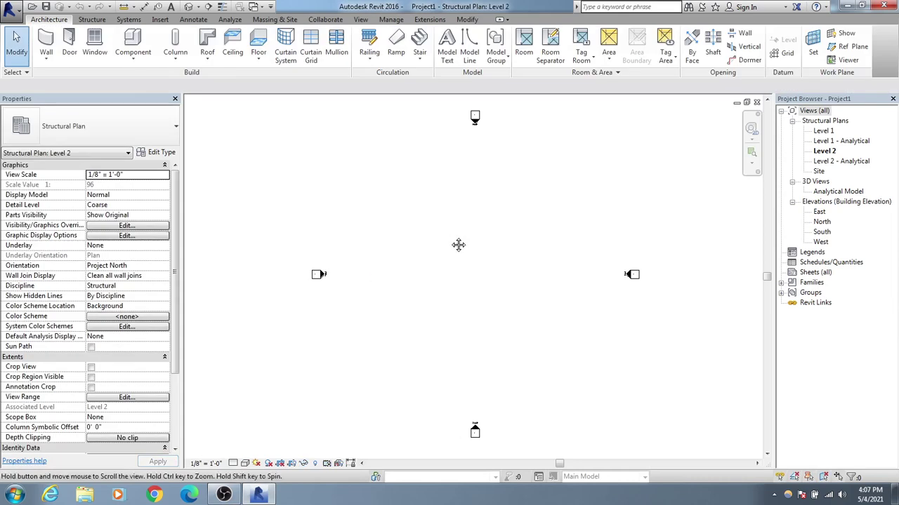
scroll(441, 261, "down", 2)
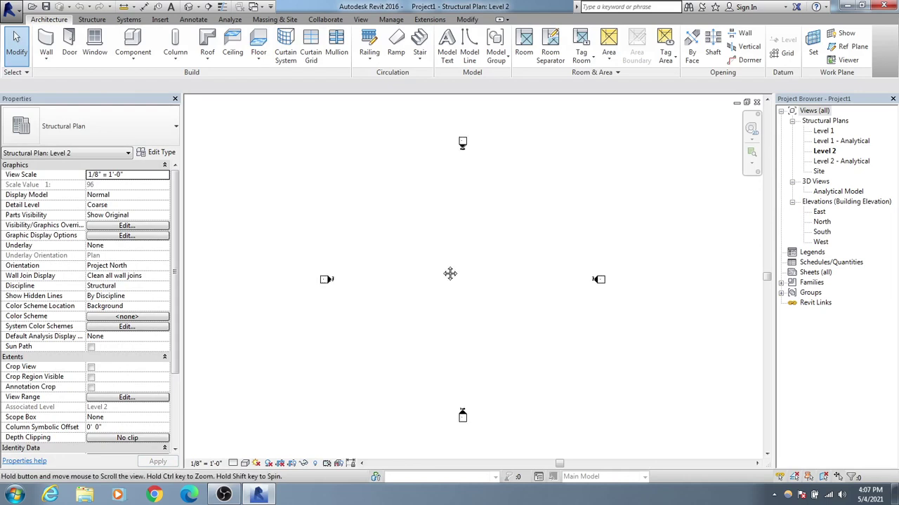
middle_click_drag(450, 274, 452, 279)
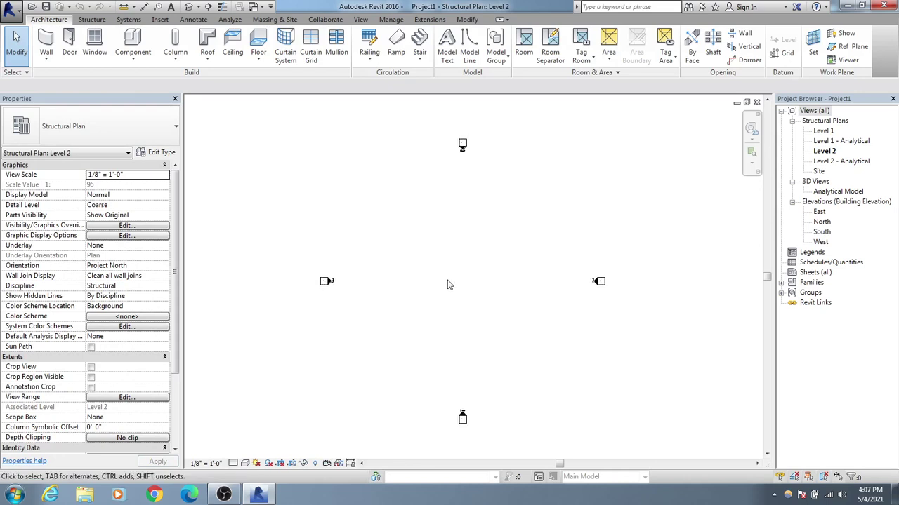
mouse_move(449, 284)
middle_mouse_down()
mouse_move(459, 287)
mouse_move(451, 283)
middle_mouse_up()
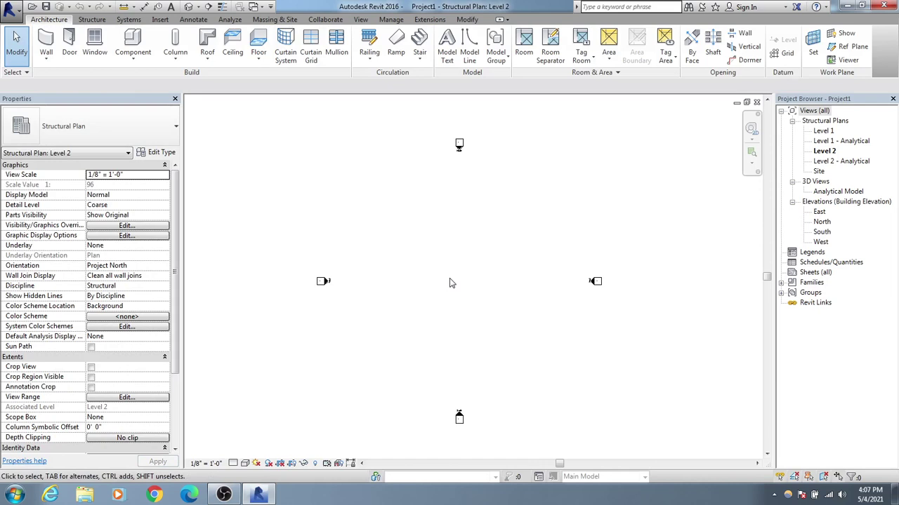
middle_click_drag(451, 283, 459, 270)
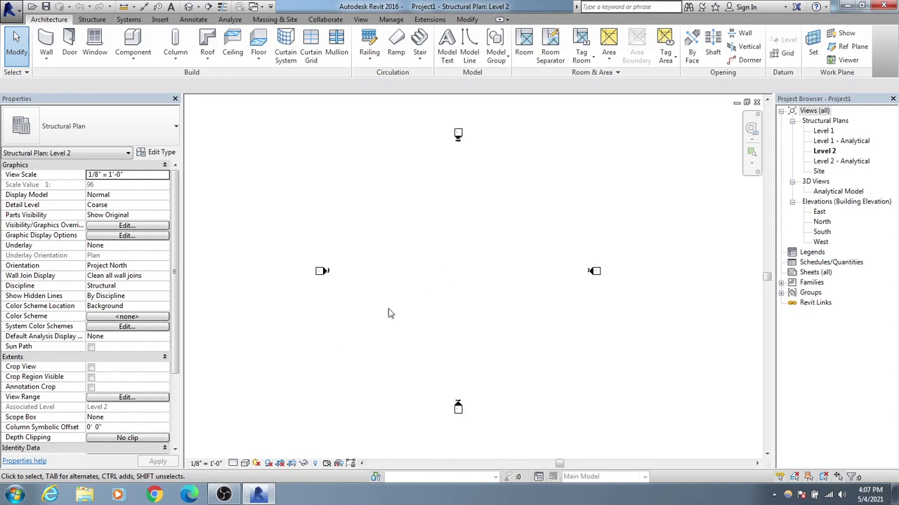
middle_click_drag(410, 337, 407, 334)
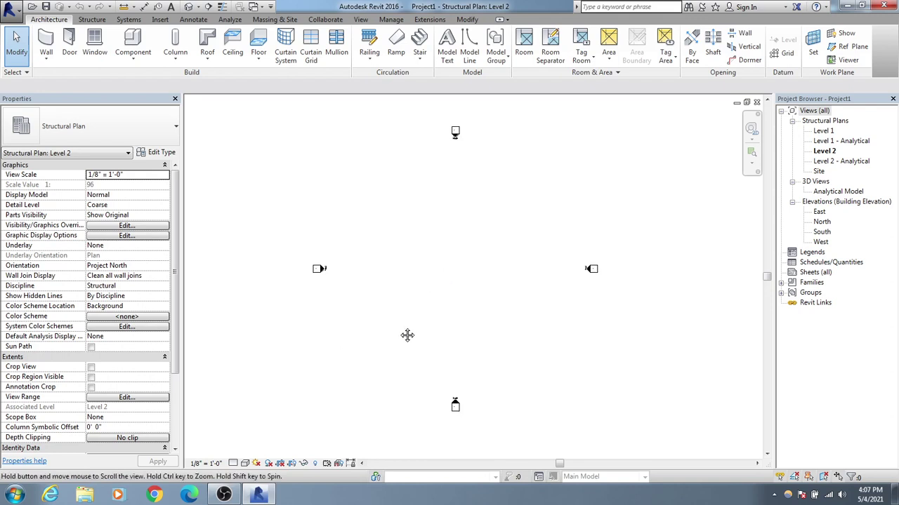
Step: Try view scales of 3/4" = 1'-0" and 12" = 1'-0" on the Level 2 plan, returning to 3/4" = 1'-0"
left_click(195, 464)
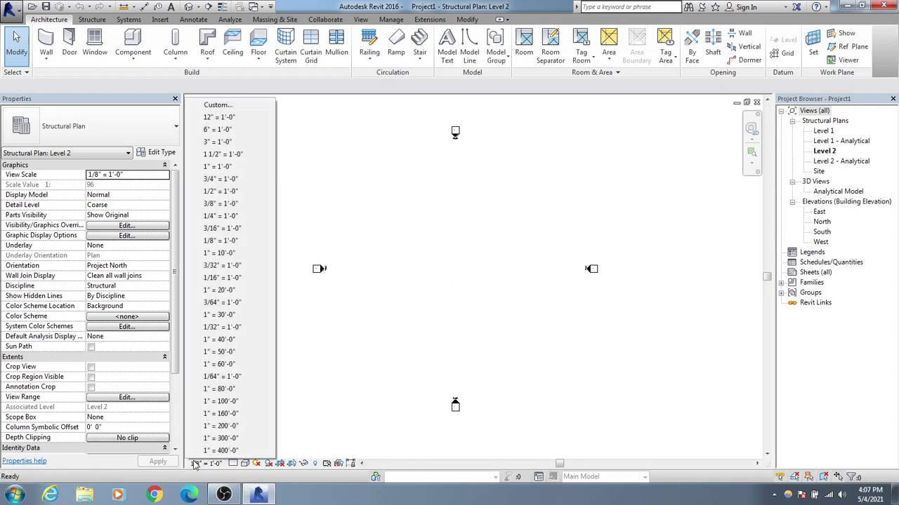
left_click(224, 179)
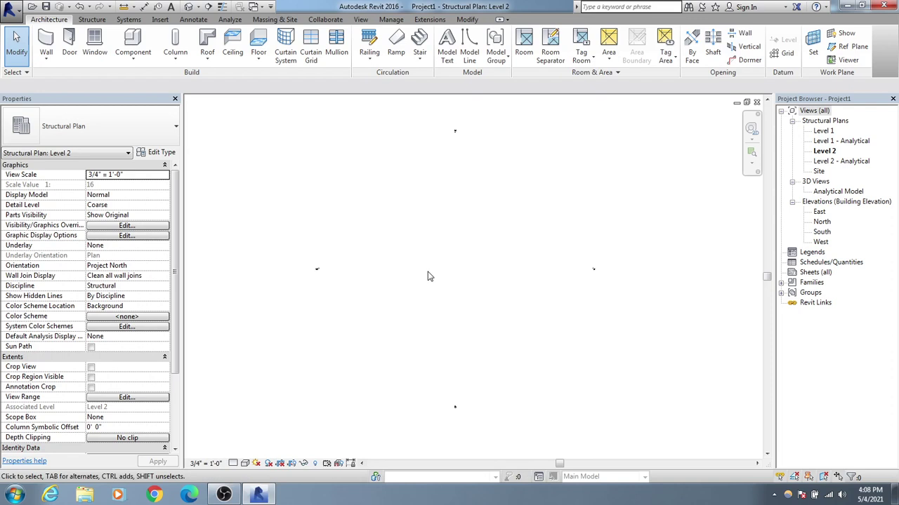
left_click(209, 463)
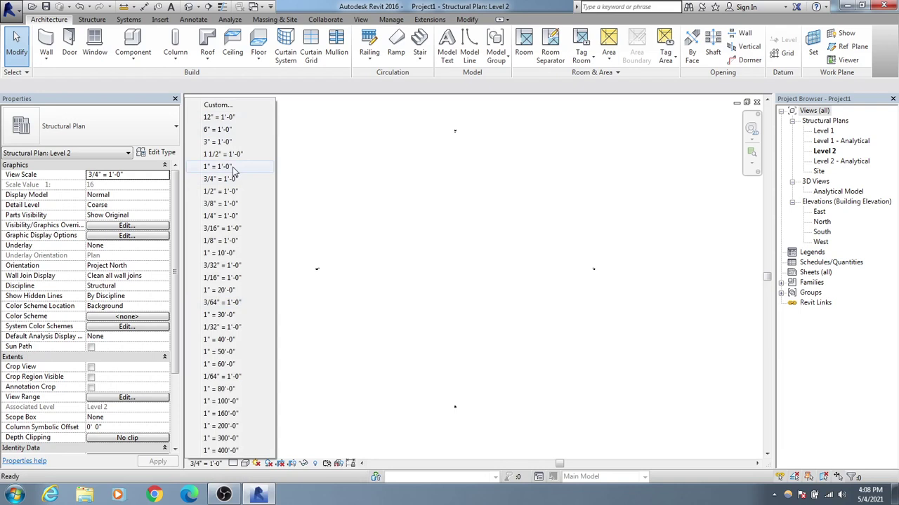
left_click(238, 117)
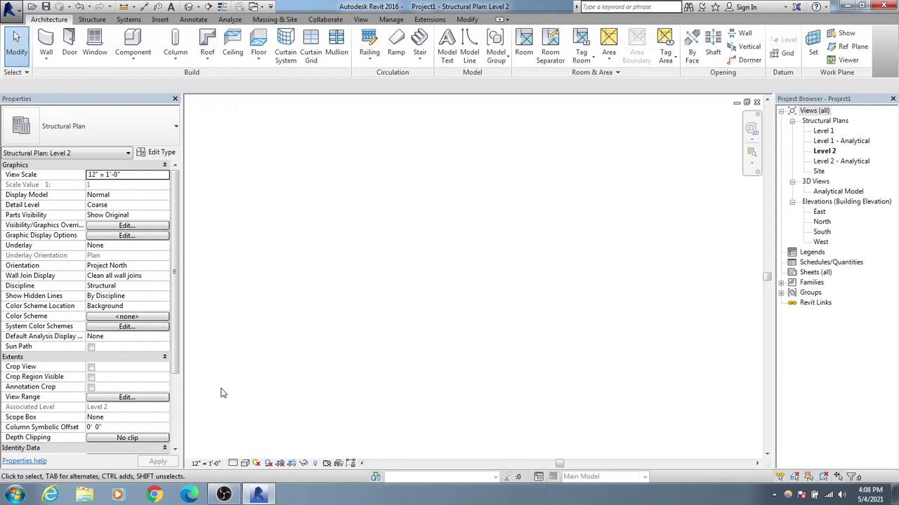
left_click(211, 464)
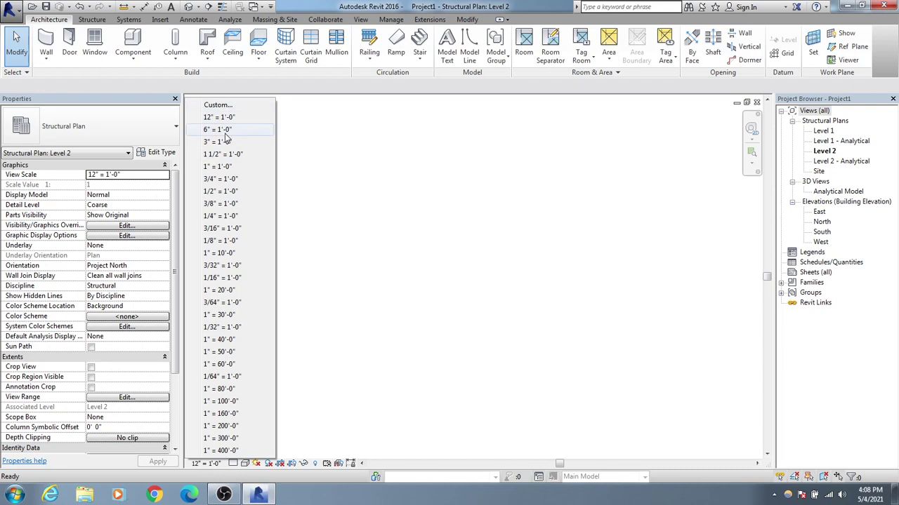
left_click(218, 179)
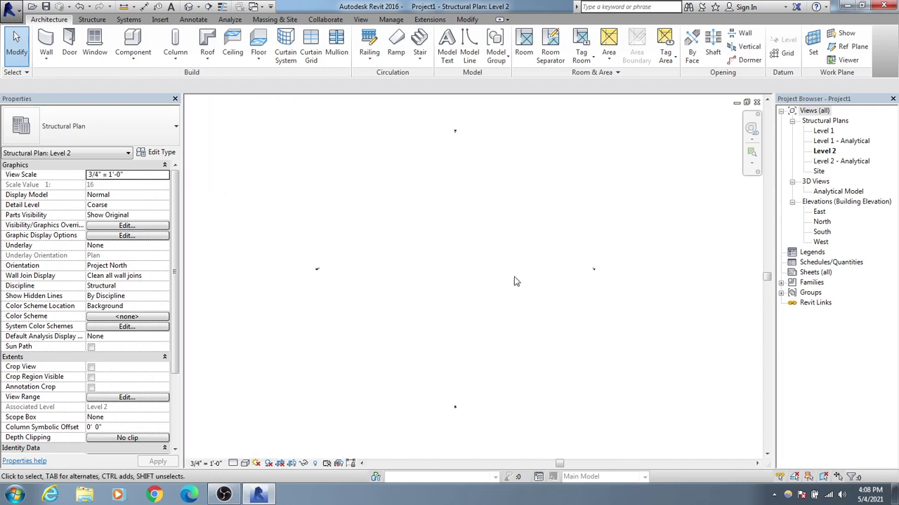
Step: Set the Level 2 plan's view scale to 3/16" = 1'-0"
left_click_drag(477, 123, 423, 164)
scroll(449, 144, "down", 2)
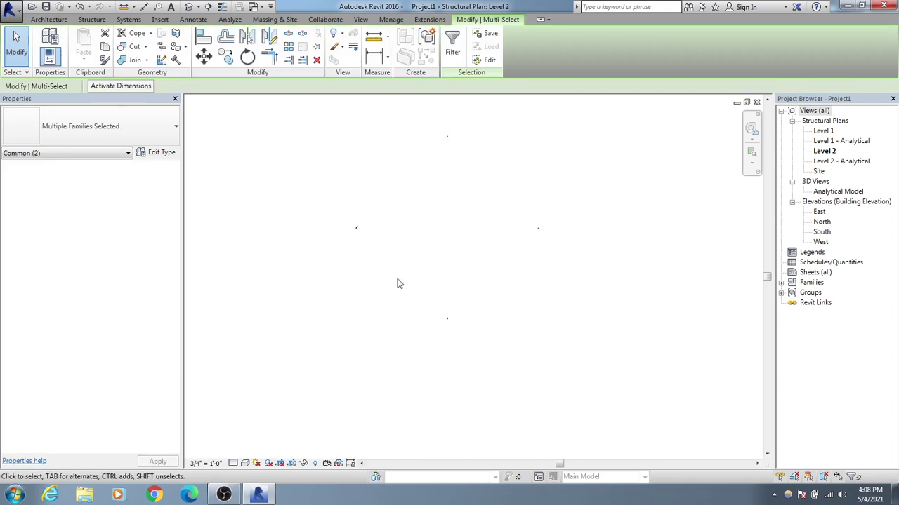
left_click(216, 453)
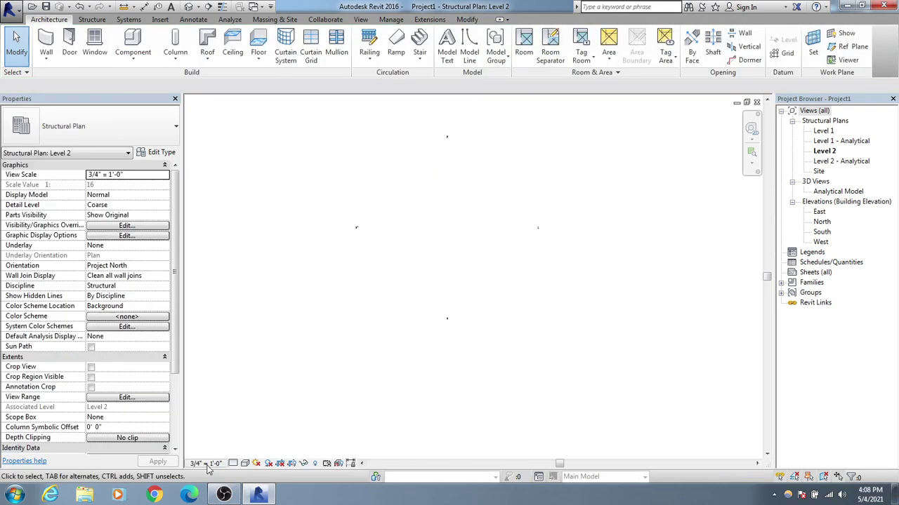
left_click(205, 464)
left_click(232, 227)
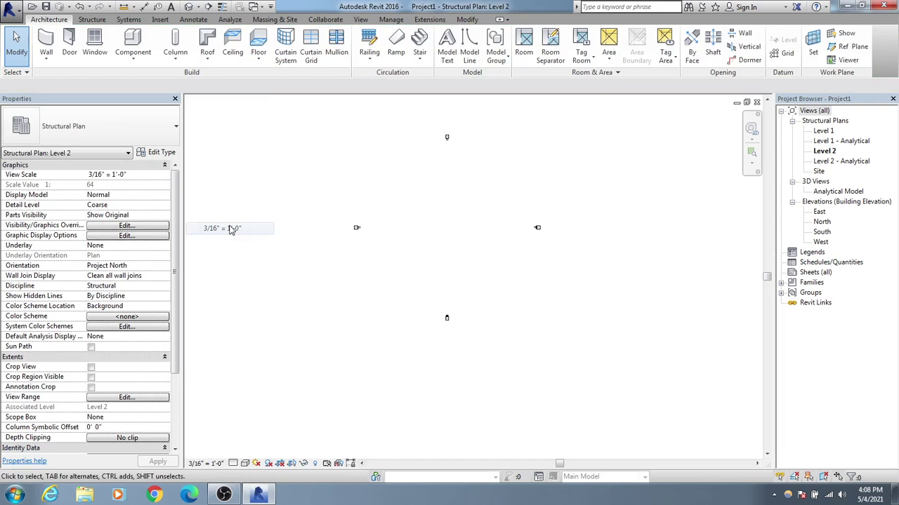
Step: Start a structural column on the Level 2 plan, using the Concrete-Rectangular-Column 18 x 24 type
middle_click_drag(467, 164, 428, 261)
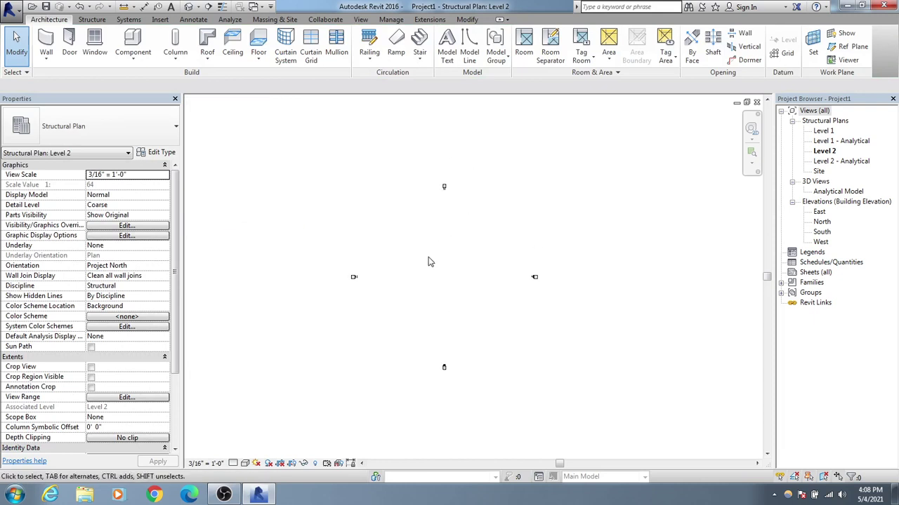
scroll(428, 261, "up", 1)
scroll(431, 265, "up", 1)
scroll(432, 266, "up", 1)
middle_click_drag(462, 310, 460, 310)
left_click(176, 62)
left_click(180, 74)
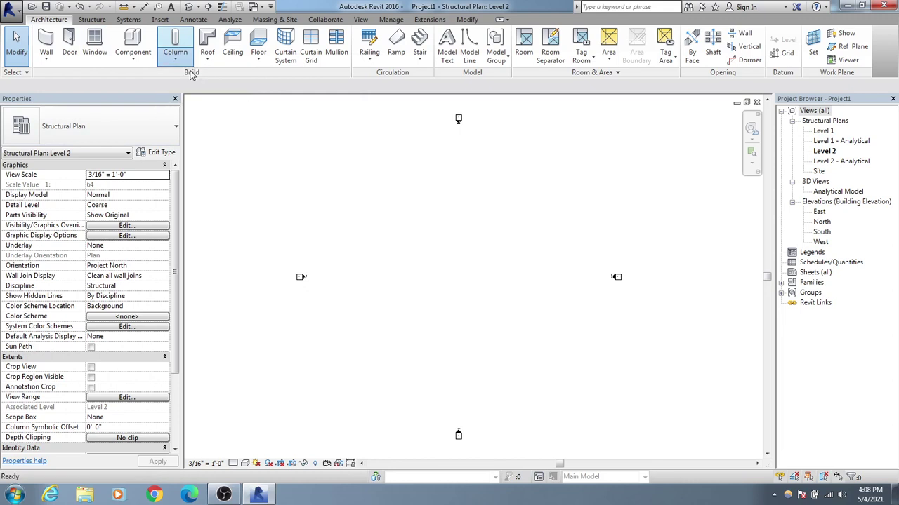
left_click(157, 118)
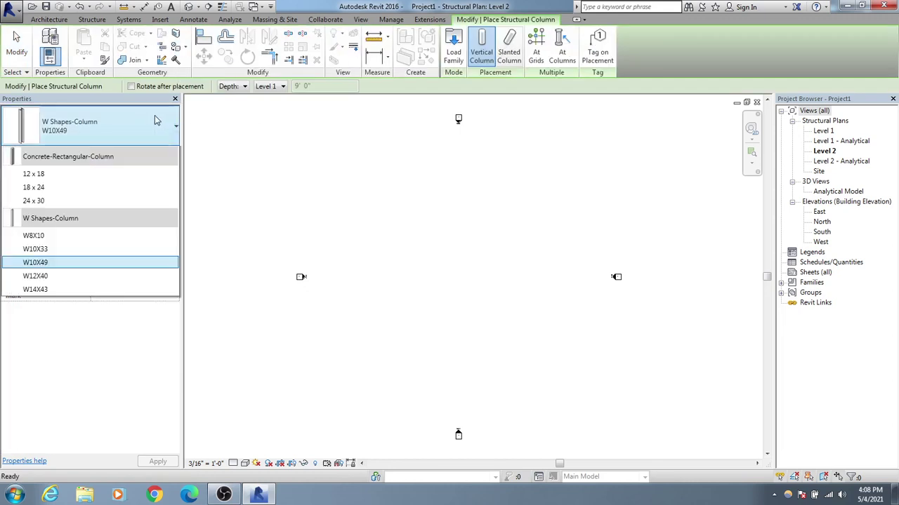
left_click(55, 204)
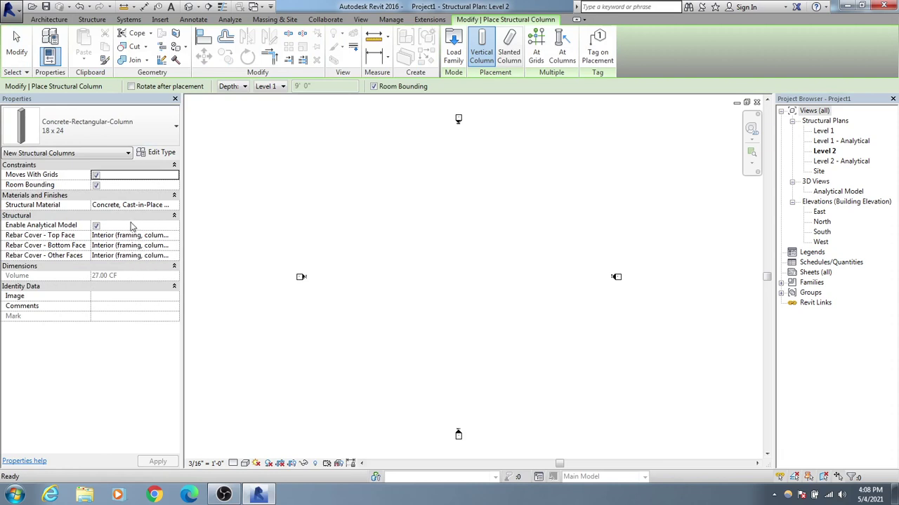
Step: Examine the 18 x 24 column's type properties and its depth and height placement options
left_click(159, 153)
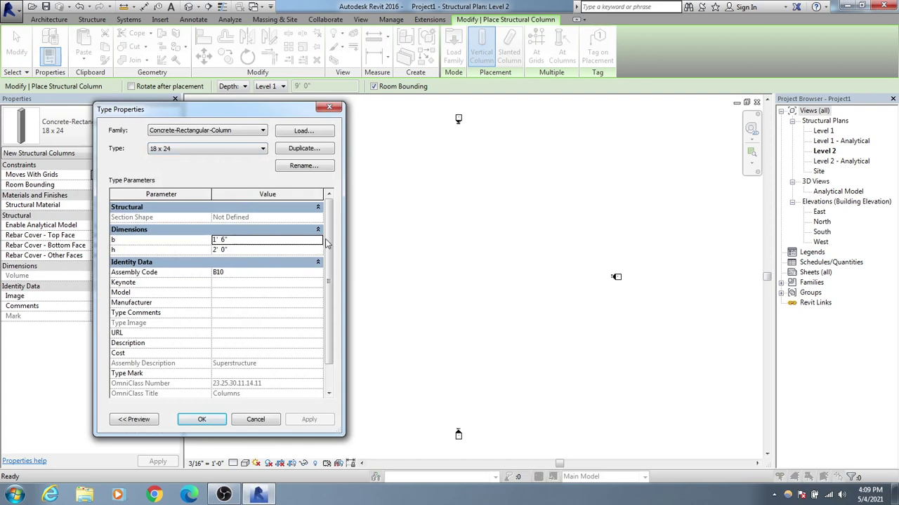
scroll(326, 242, "down", 1)
scroll(211, 204, "up", 1)
left_click(329, 107)
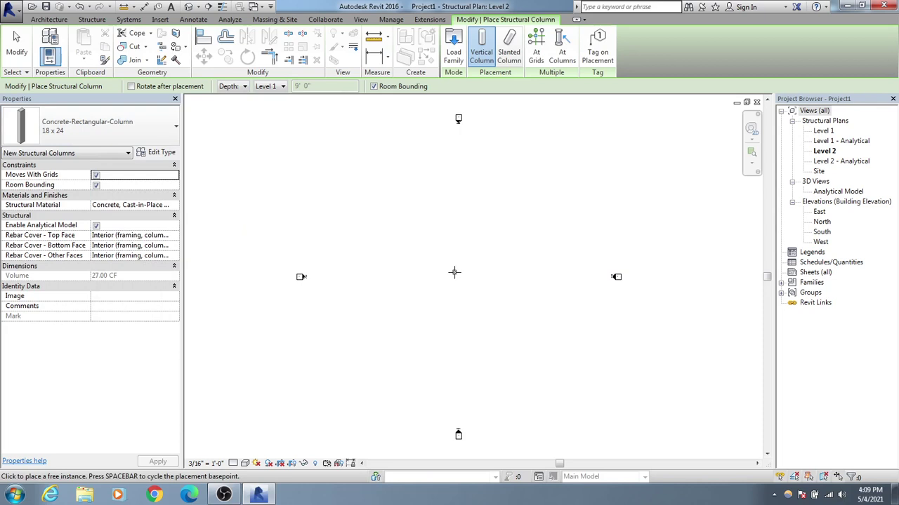
left_click(454, 273)
left_click(228, 87)
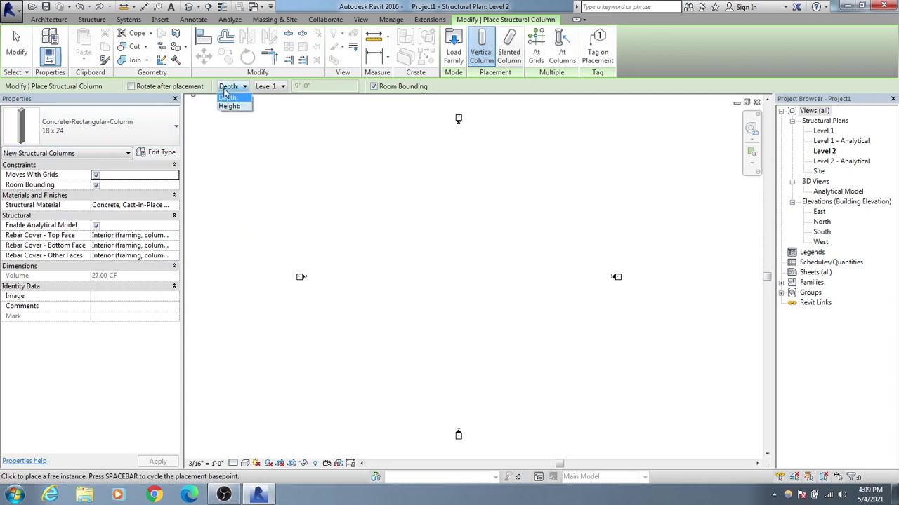
Step: Set up an 18 x 24 concrete rectangular column on the Level 1 plan, with its height reaching Level 2
double_click(822, 132)
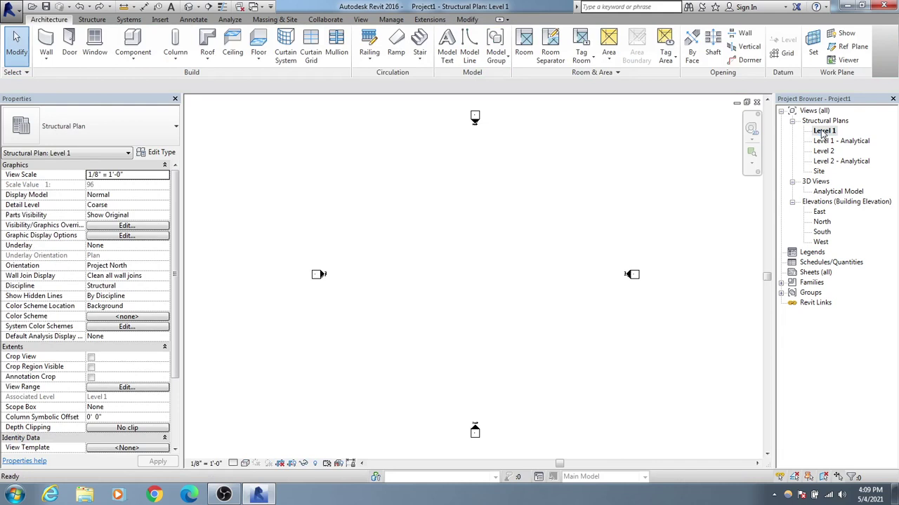
middle_click_drag(439, 308, 435, 305)
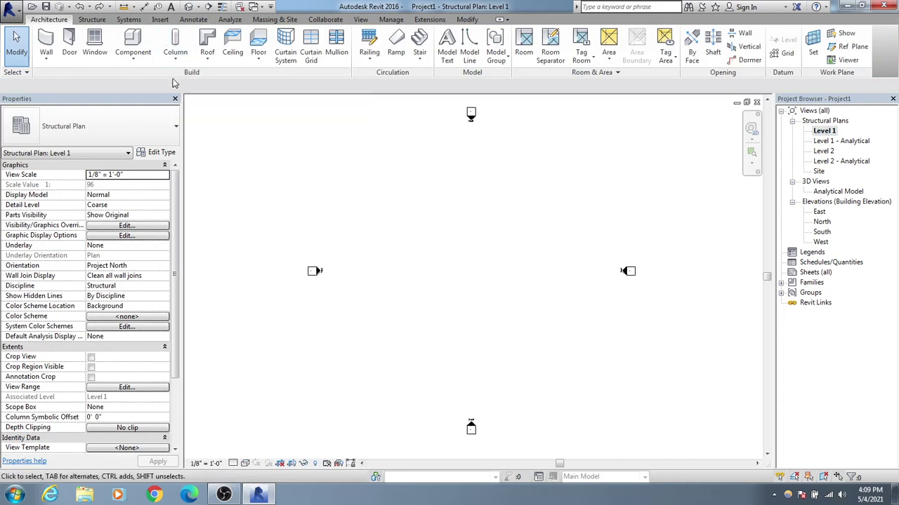
left_click(177, 51)
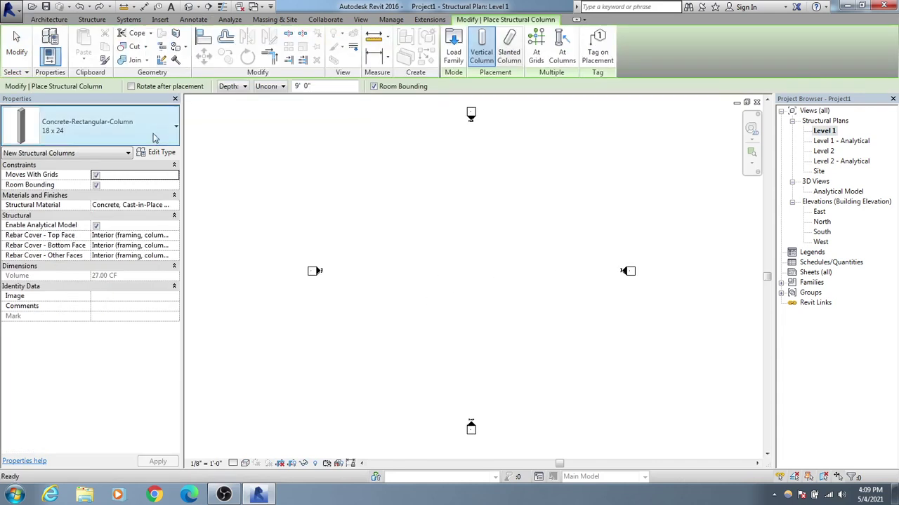
left_click(160, 125)
left_click(66, 203)
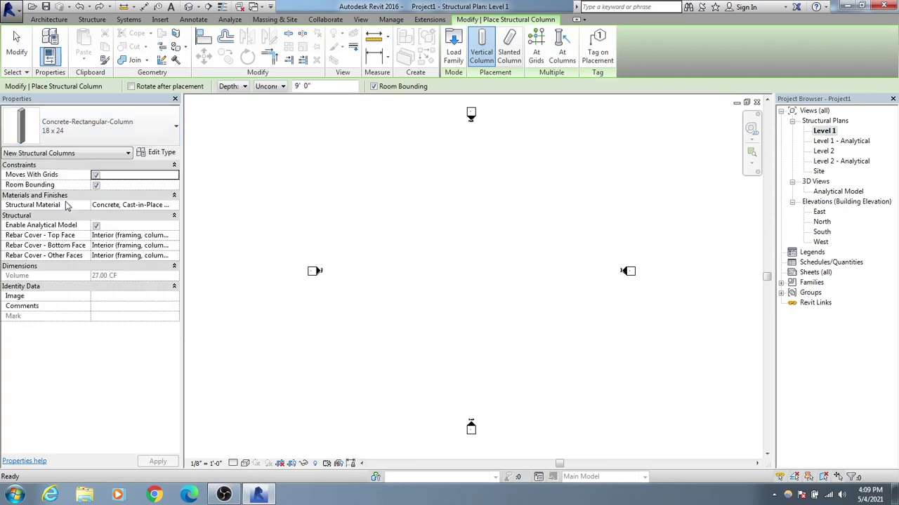
left_click(234, 86)
left_click(232, 103)
left_click(270, 86)
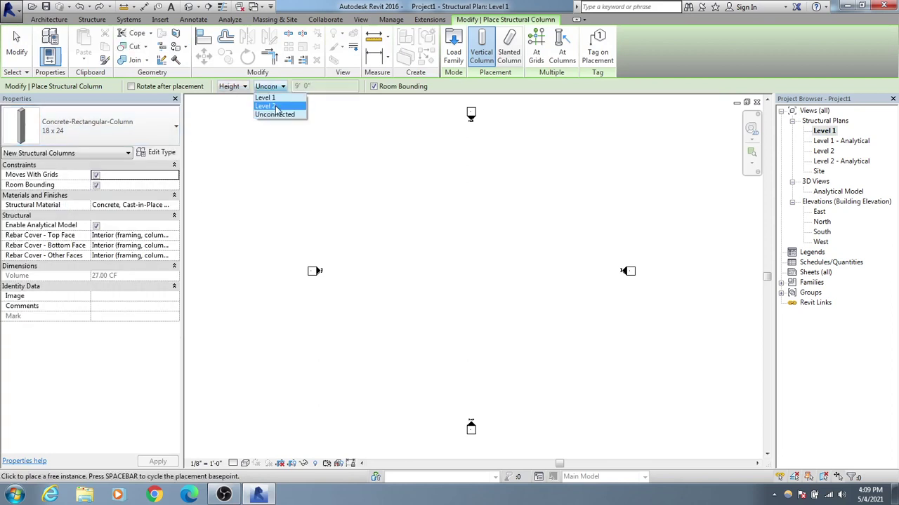
left_click(275, 106)
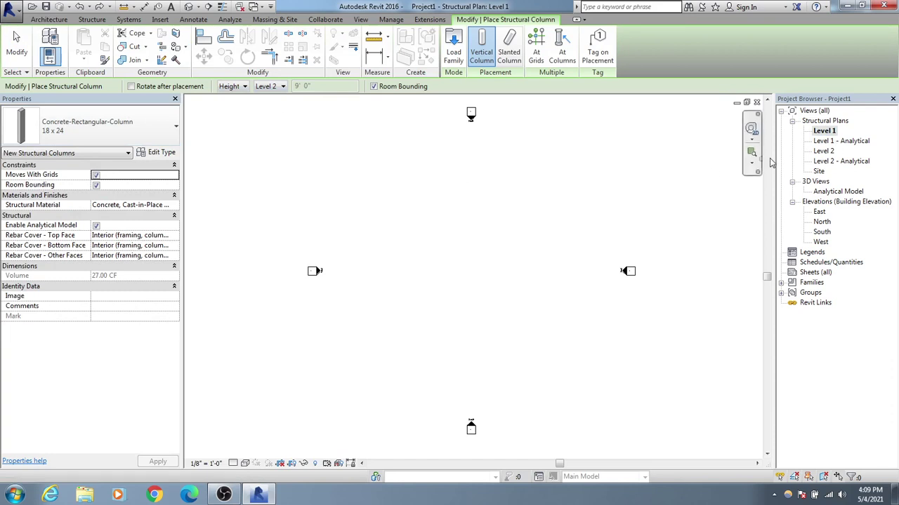
Step: Place one 18 x 24 column near the middle of the Level 1 plan, between the elevation markers
middle_click_drag(443, 279, 431, 274)
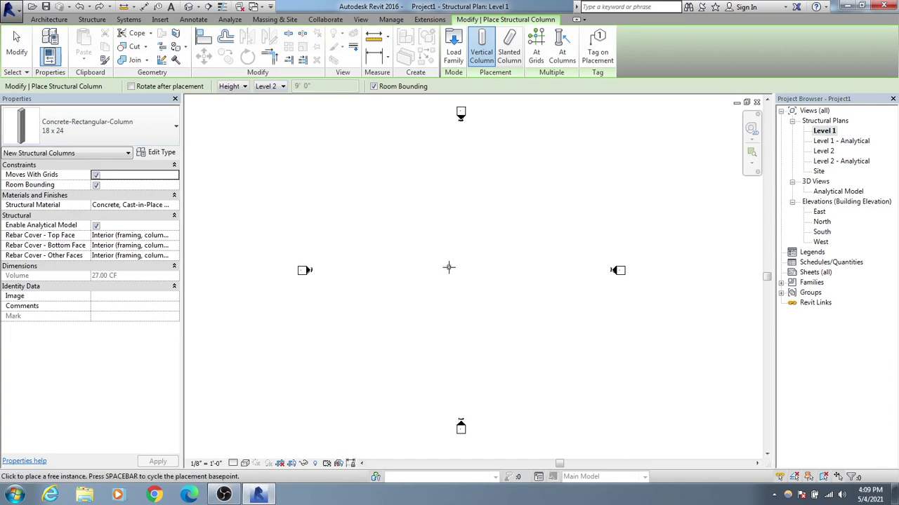
scroll(449, 274, "up", 3)
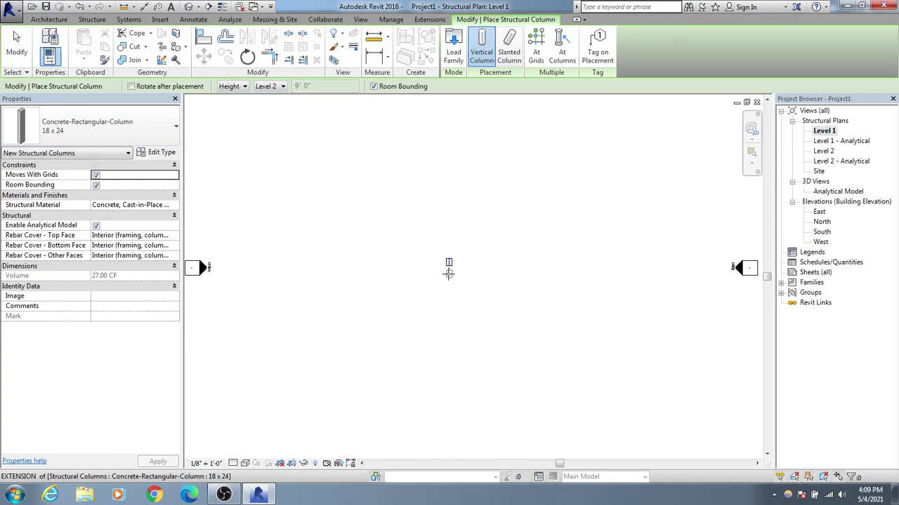
scroll(449, 274, "up", 2)
scroll(537, 248, "up", 2)
middle_click_drag(295, 327, 394, 344)
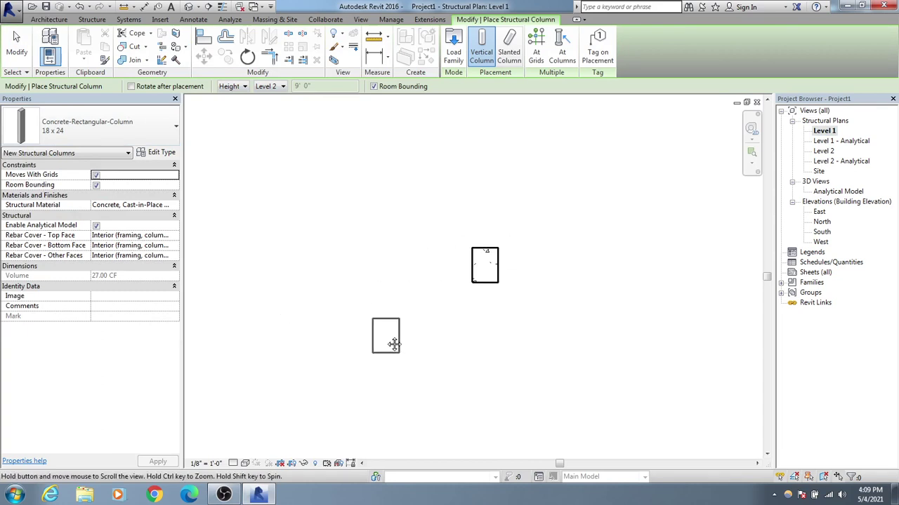
scroll(492, 266, "up", 2)
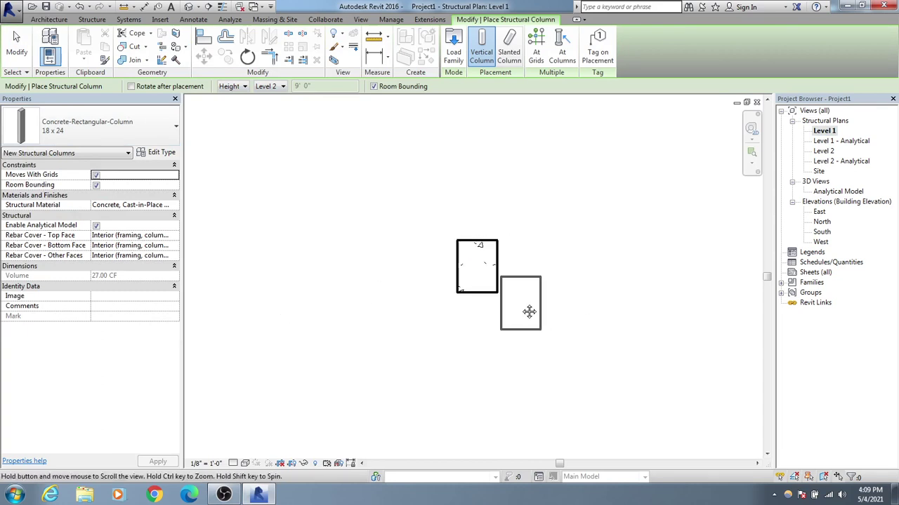
scroll(523, 305, "down", 2)
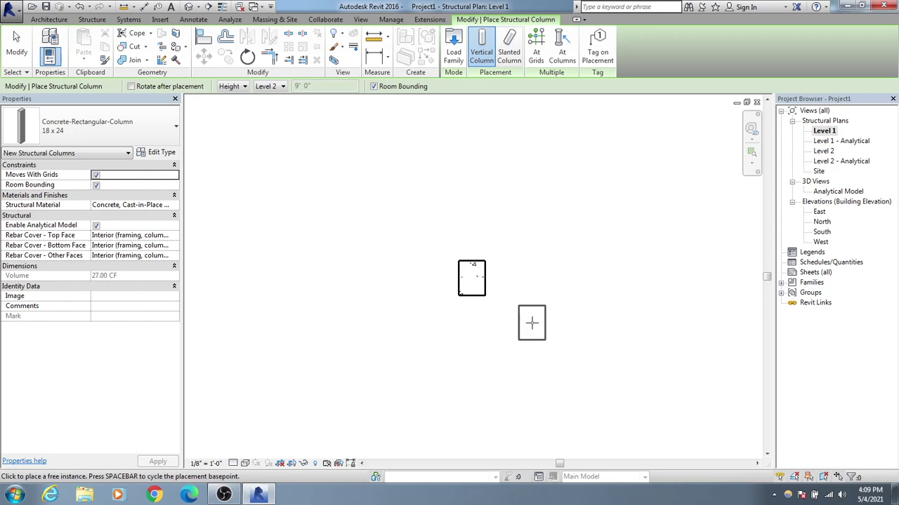
key("Escape")
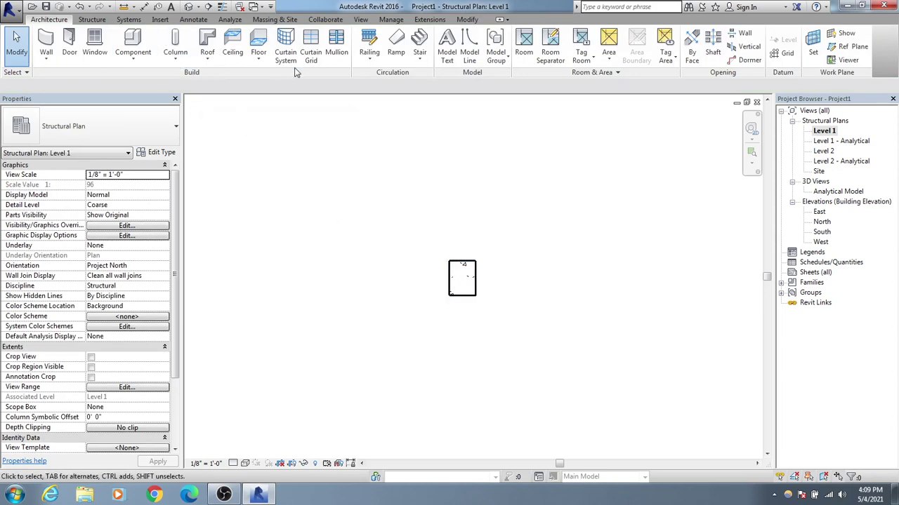
Step: Replace the existing column on the Level 1 plan with a new 18 x 24 concrete structural column reaching Level 2
left_click(92, 20)
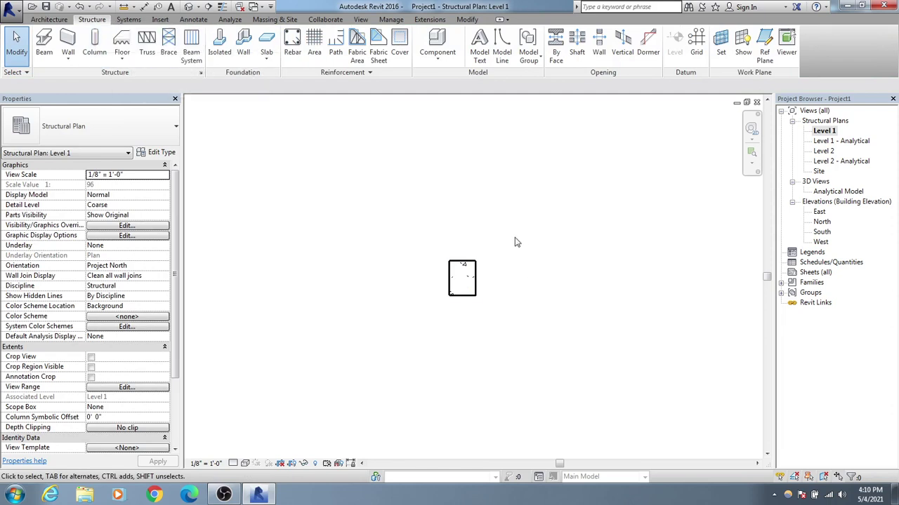
left_click_drag(515, 237, 407, 355)
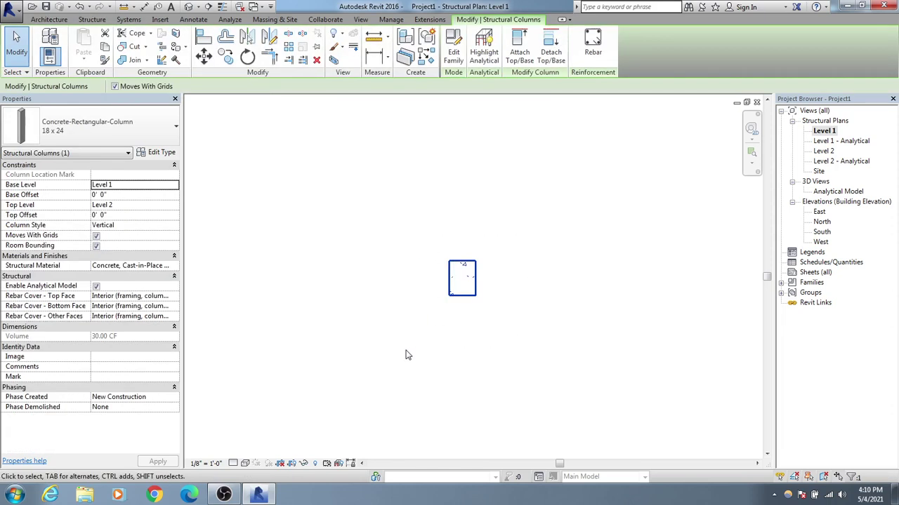
key("Delete")
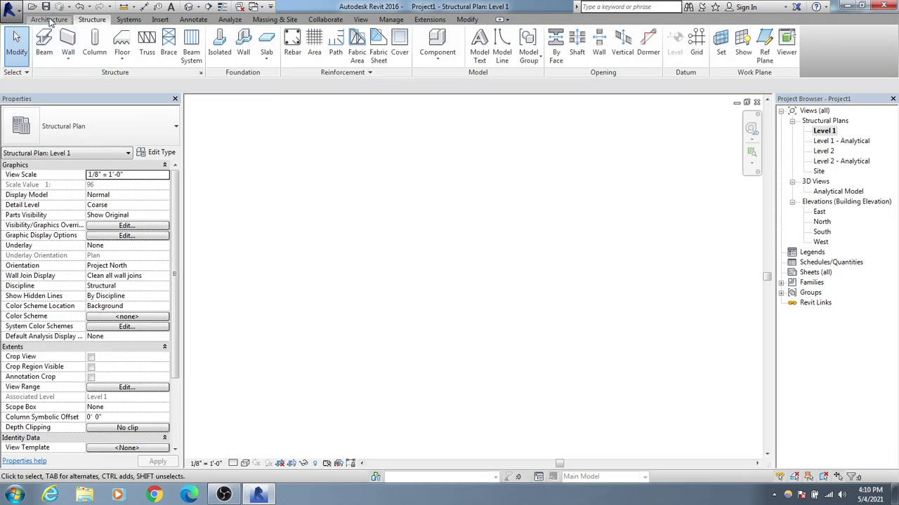
left_click(94, 44)
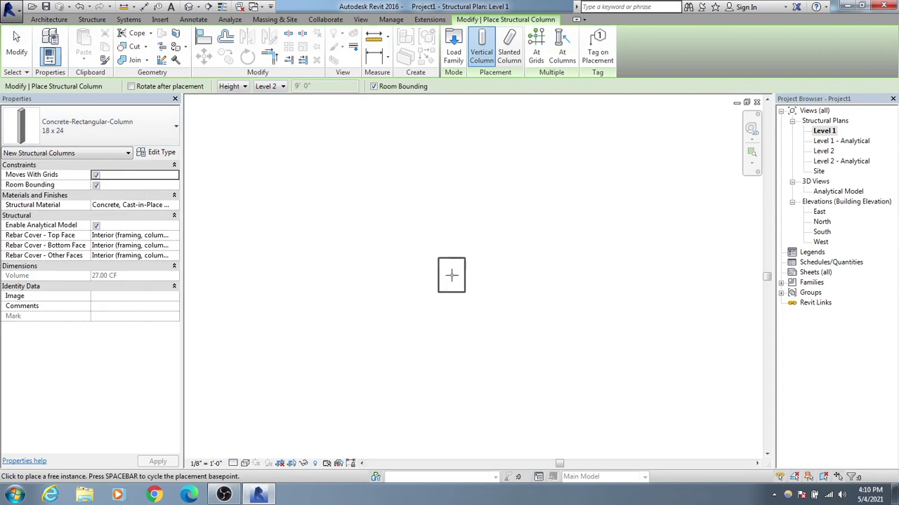
left_click(451, 275)
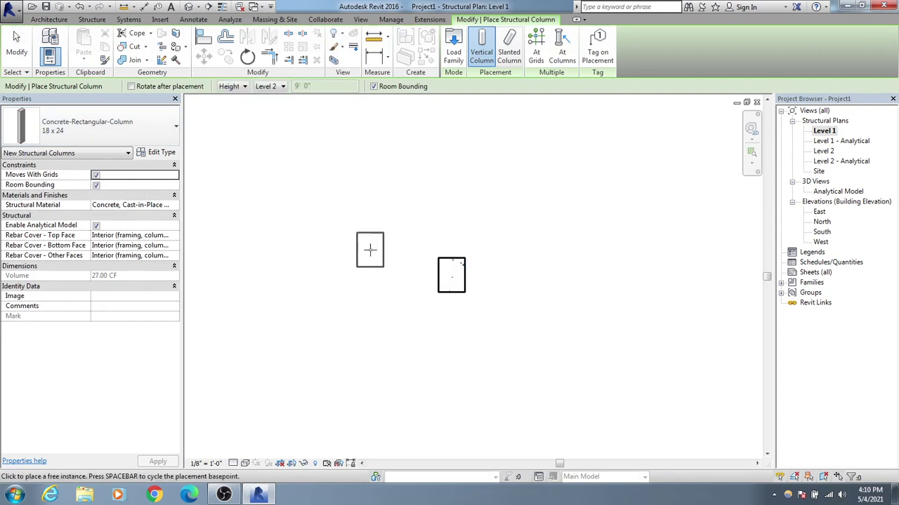
key("Escape")
key("Escape")
middle_click_drag(396, 282, 390, 280)
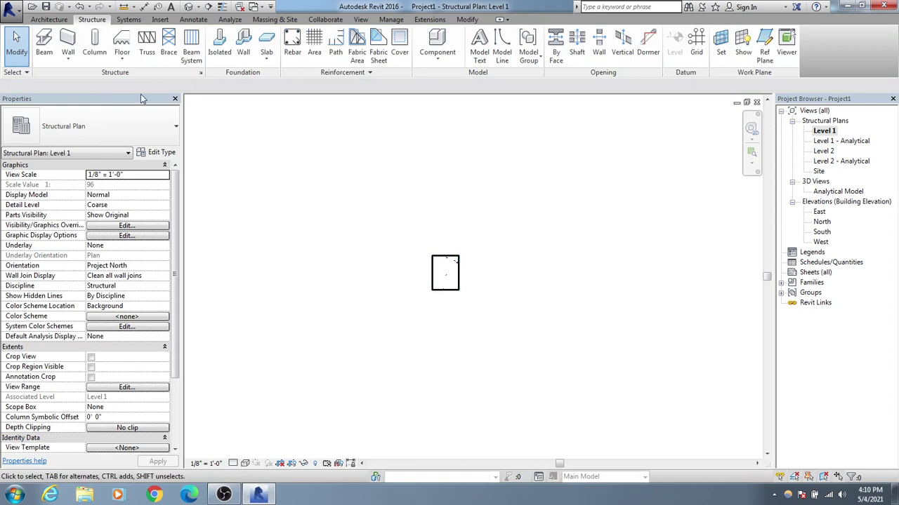
Step: Place a 96" x 72" x 18" rectangular isolated footing centred under the column on Level 1
left_click(219, 44)
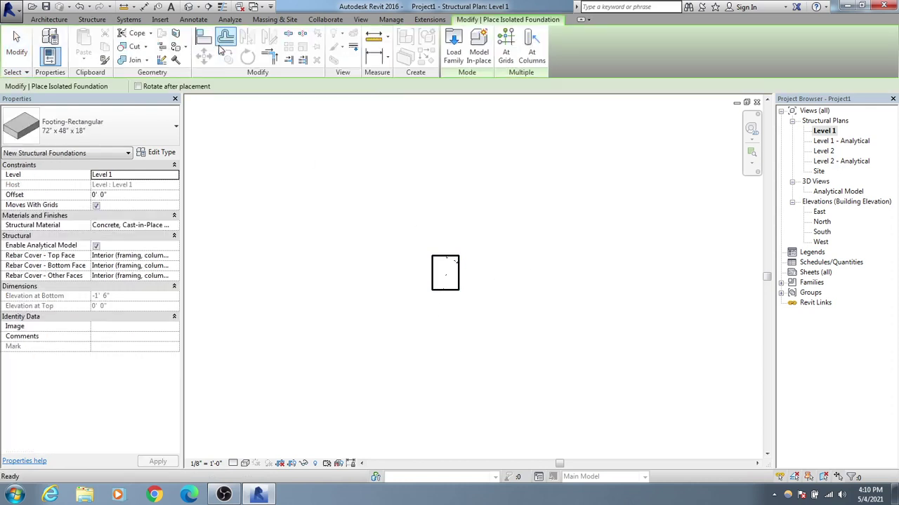
left_click(149, 128)
left_click(72, 202)
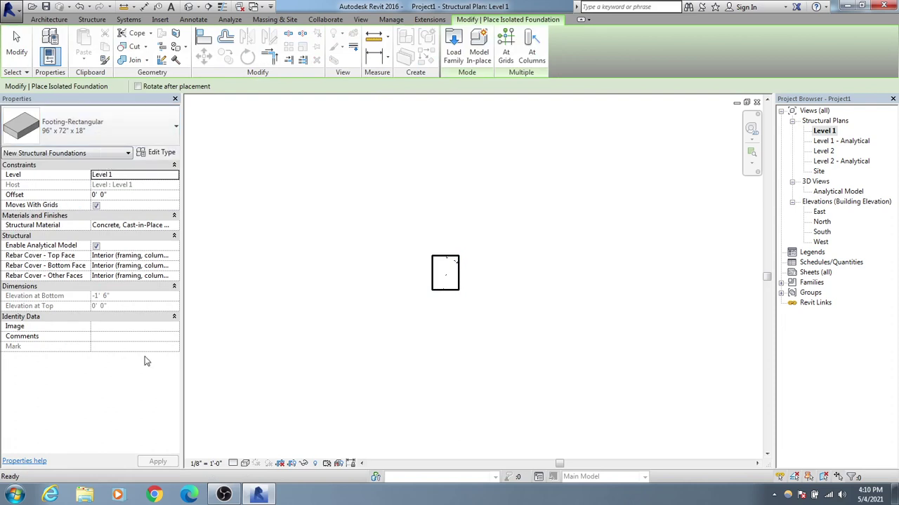
left_click(445, 274)
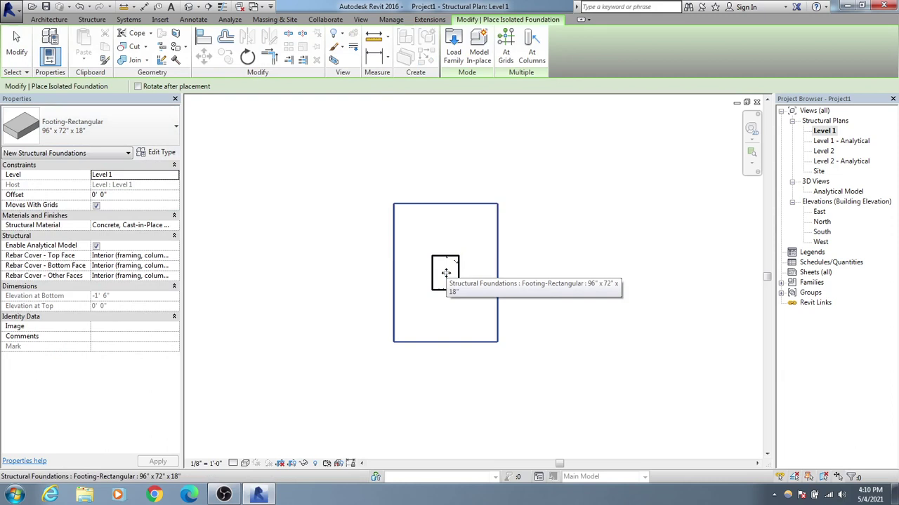
scroll(445, 273, "up", 1)
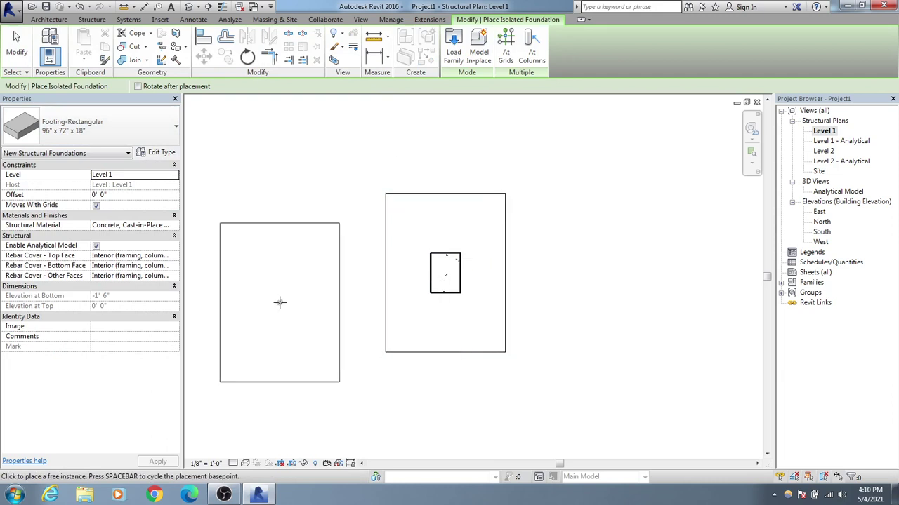
key("Escape")
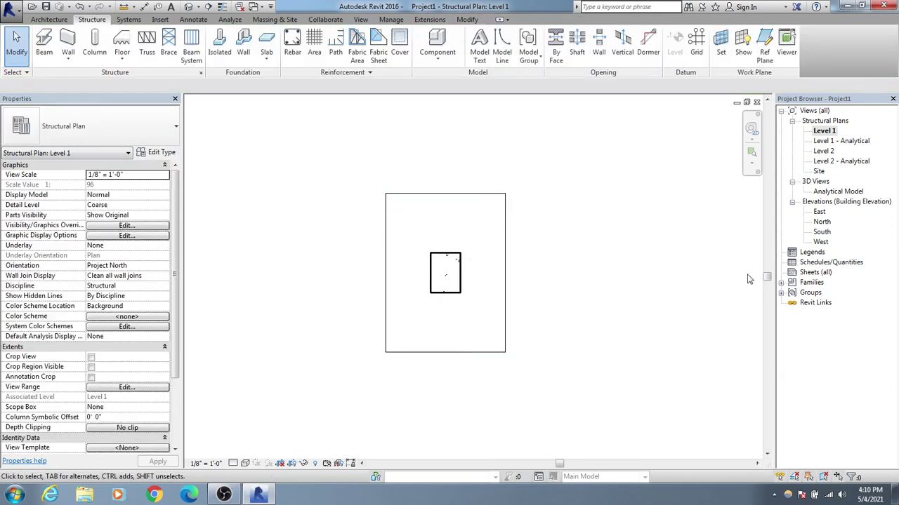
middle_click_drag(608, 330, 611, 331)
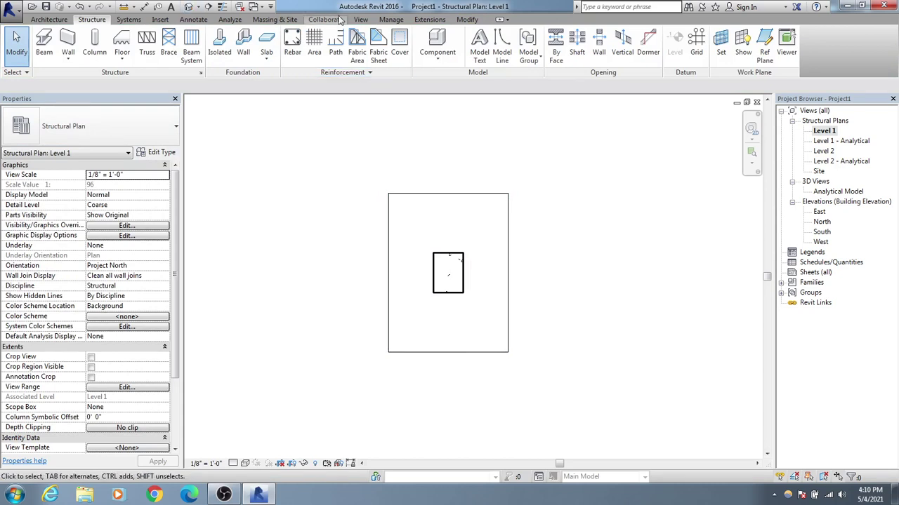
Step: View the column and footing in the default 3D view and return to the Level 1 structural plan
left_click(360, 20)
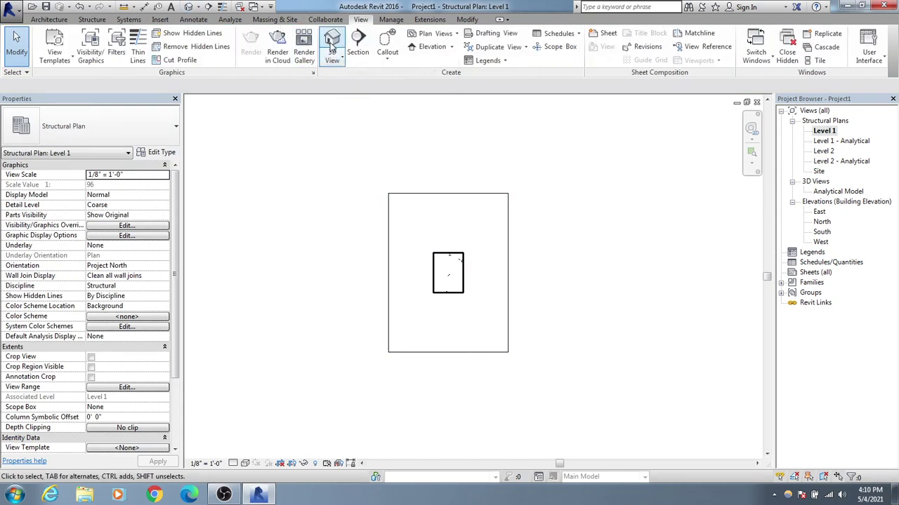
left_click(332, 44)
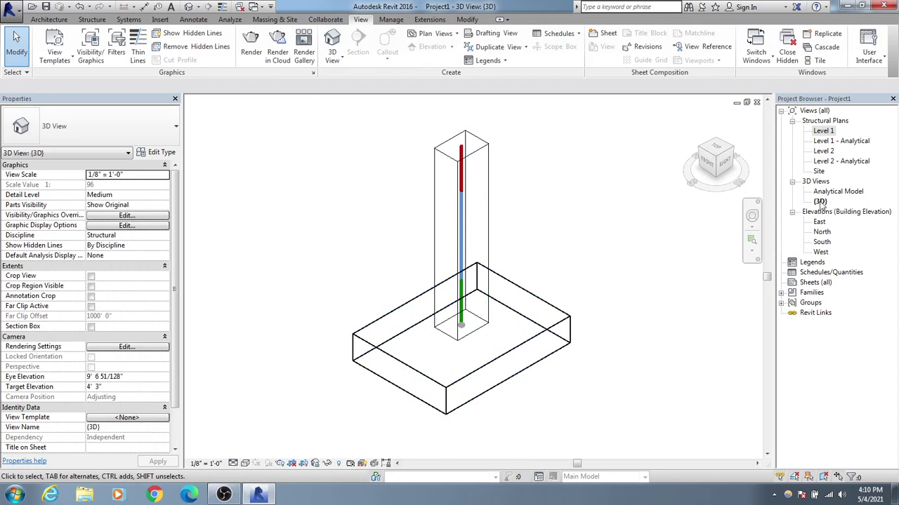
double_click(824, 132)
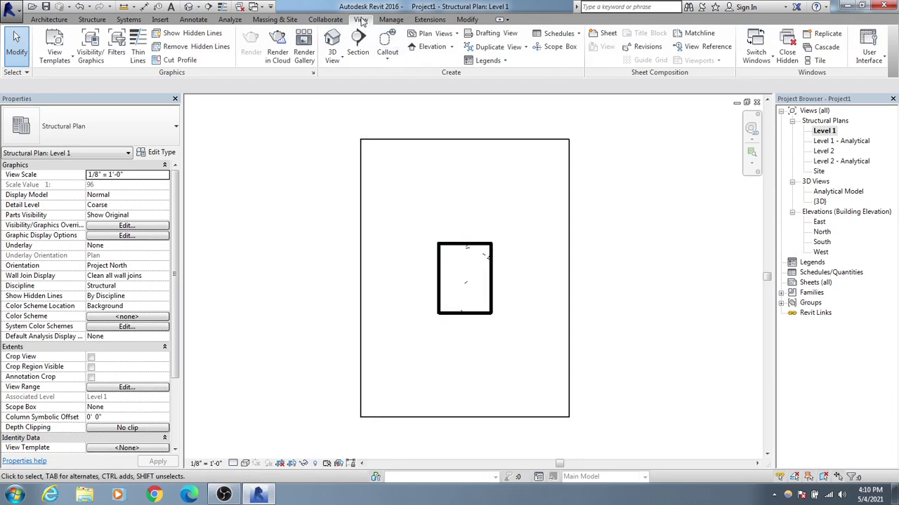
Step: Start rebar placement with hooks included in shape definitions, using Far Cover Reference and the Perpendicular to Cover orientation
left_click(91, 19)
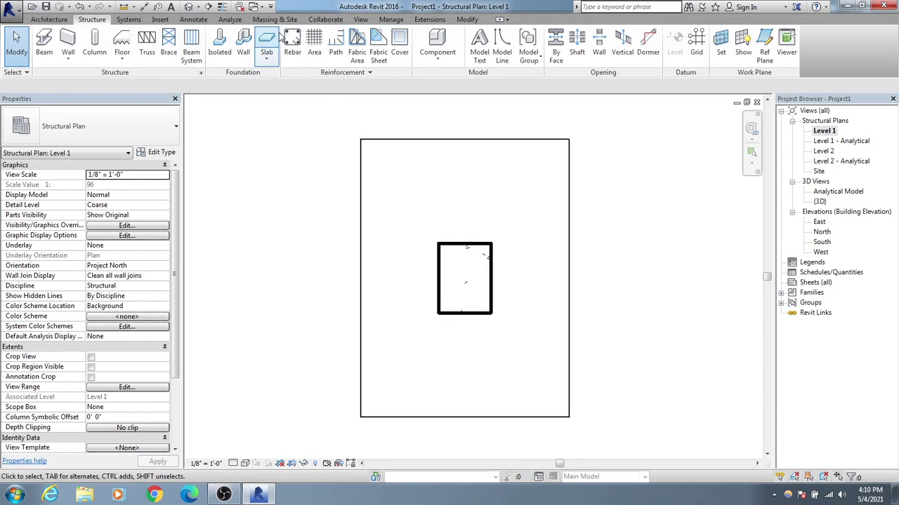
left_click(293, 43)
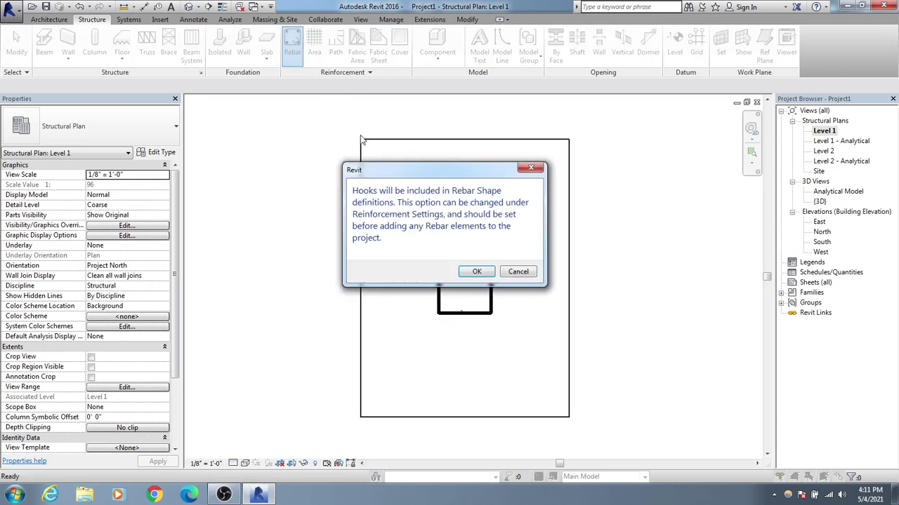
left_click(489, 272)
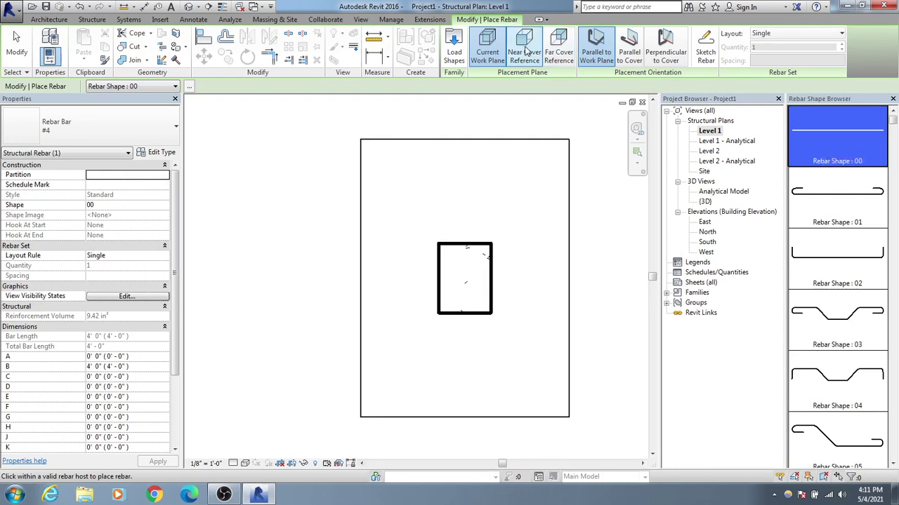
left_click(565, 47)
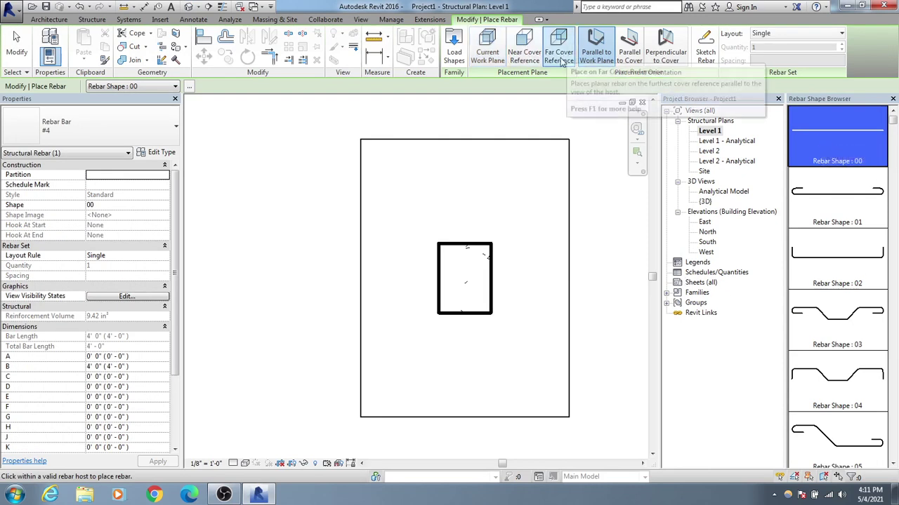
left_click(668, 45)
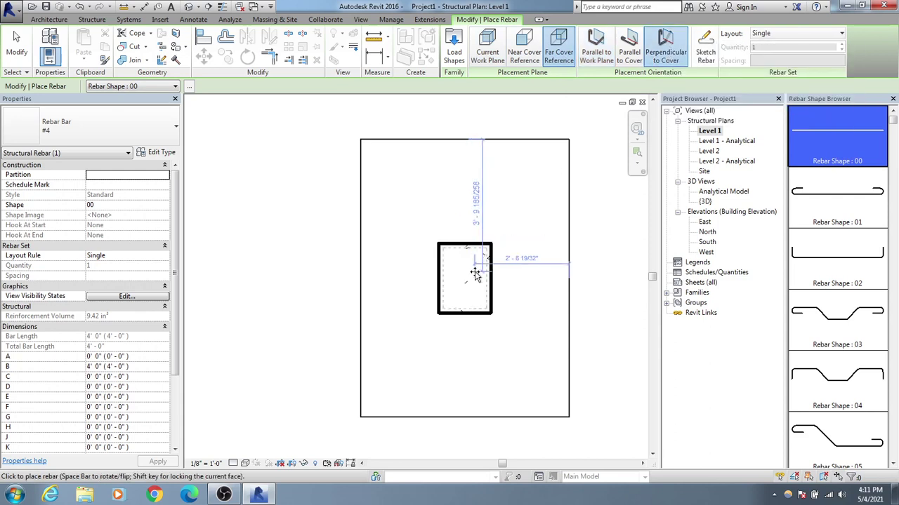
scroll(475, 273, "up", 5)
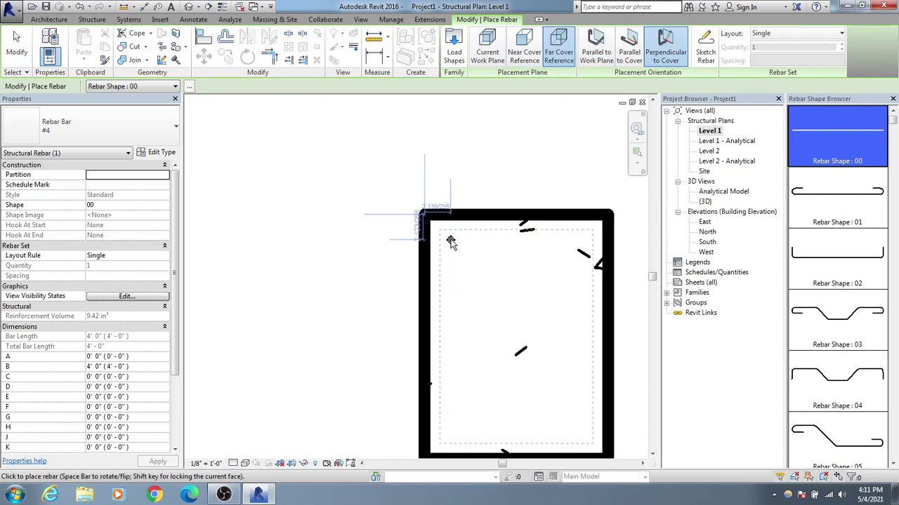
scroll(450, 241, "up", 1)
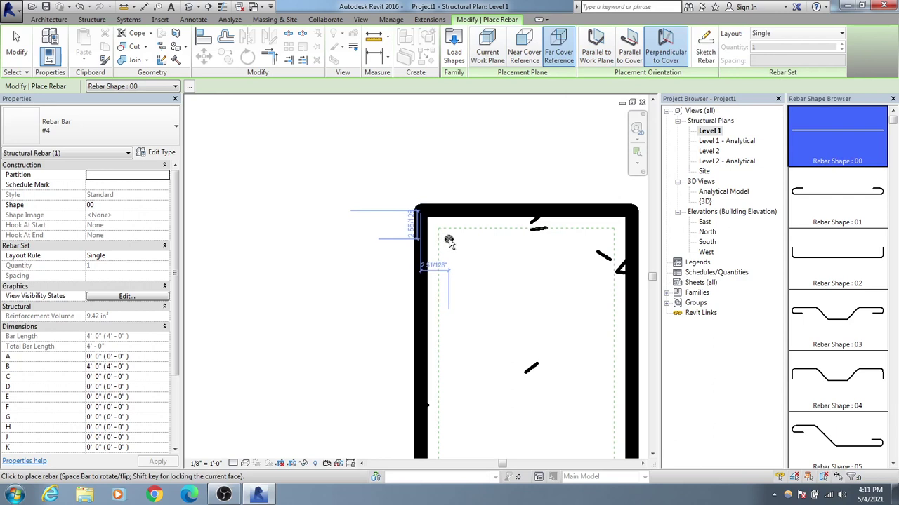
Step: Choose the #5 rebar type for the column bars, keeping Rebar Shape 00
left_click(169, 133)
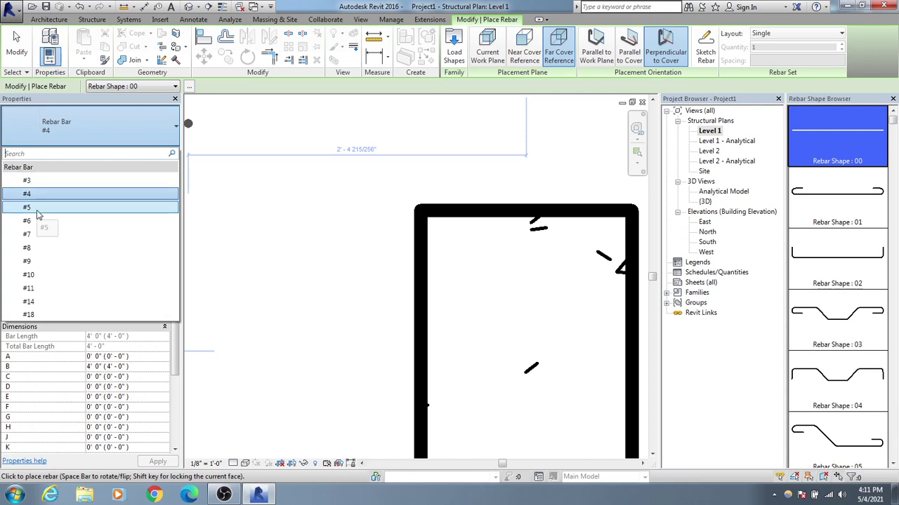
left_click(32, 207)
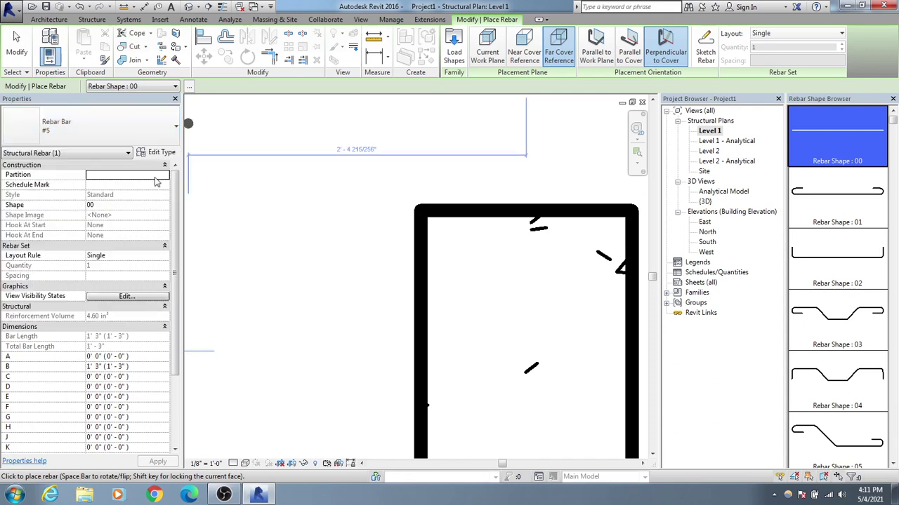
scroll(175, 268, "down", 3)
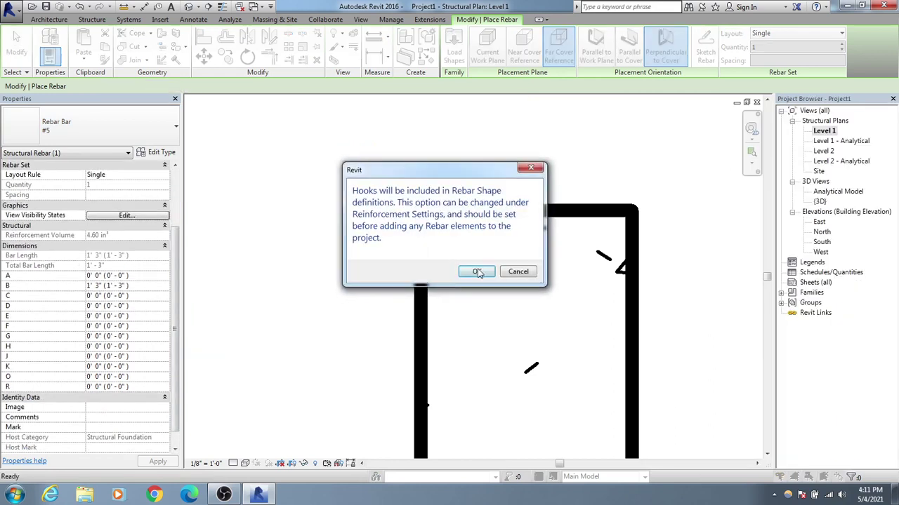
left_click(477, 272)
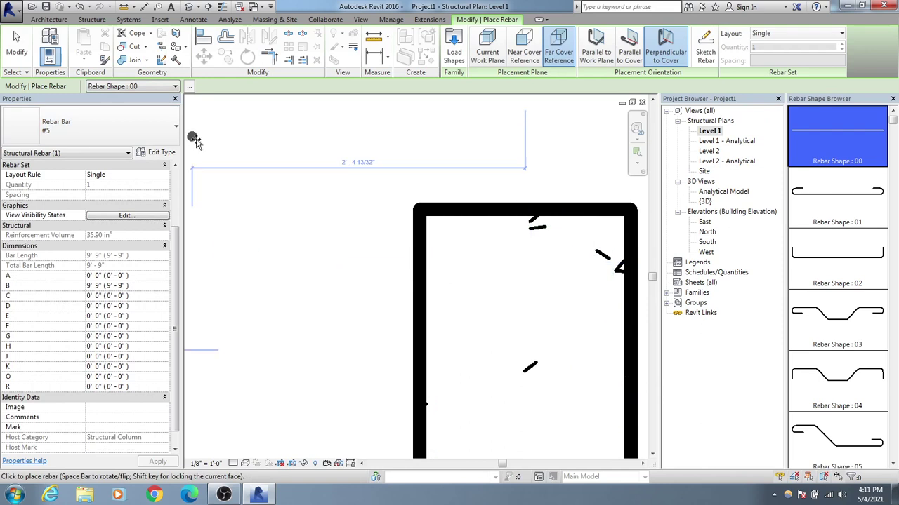
left_click(174, 86)
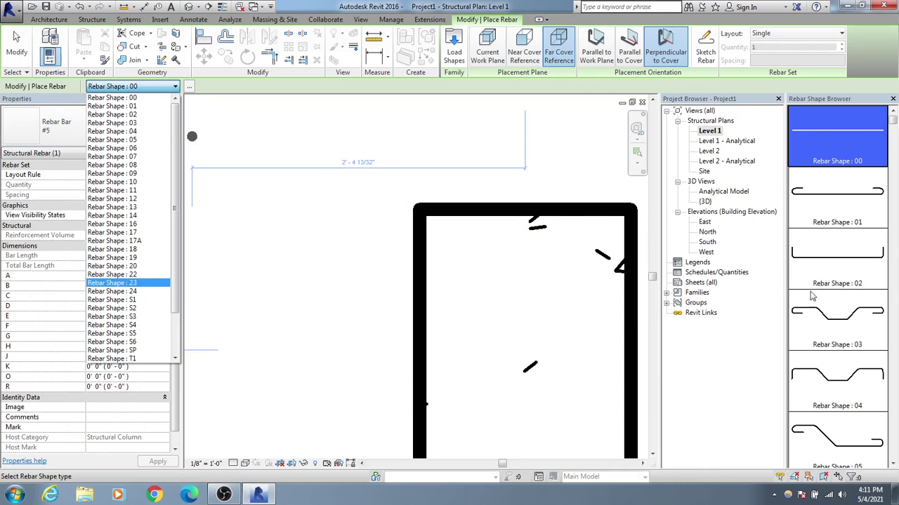
left_click(260, 89)
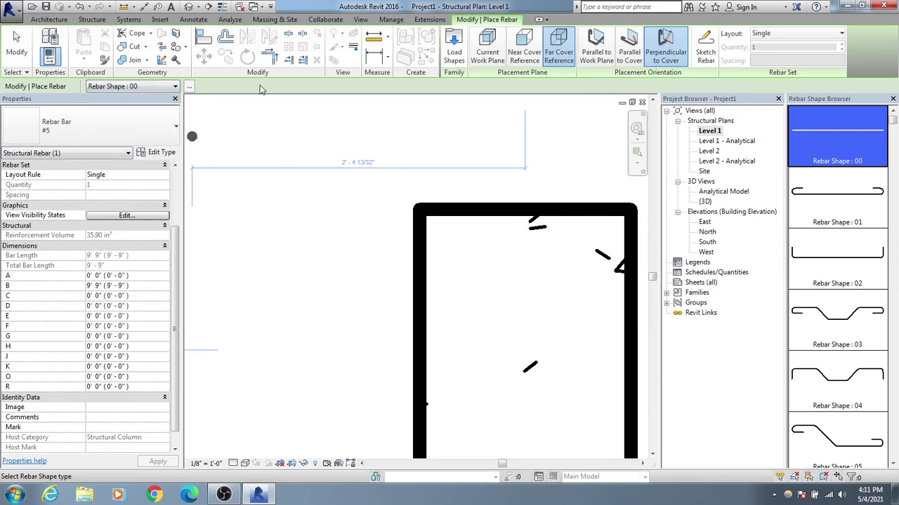
Step: Place six #5 vertical bars inside the column's cover: one at each corner and one about midway along each long side
left_click(448, 239)
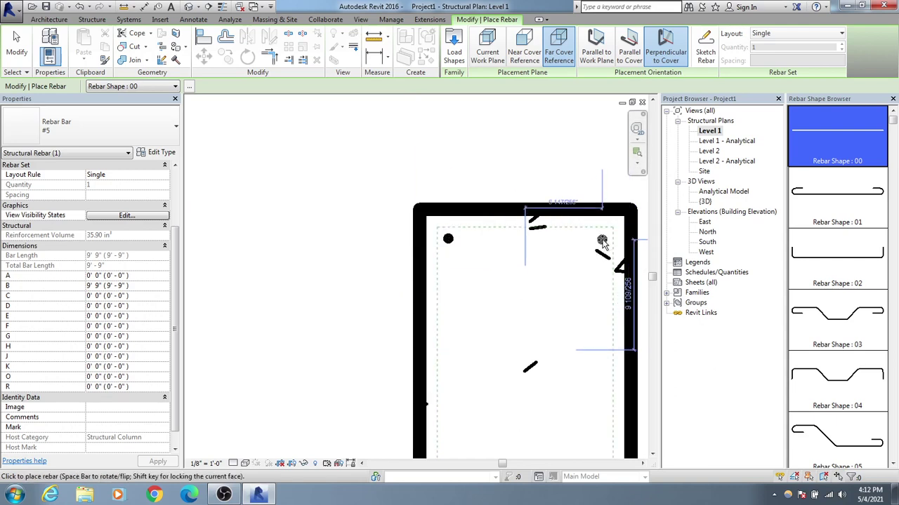
left_click(602, 240)
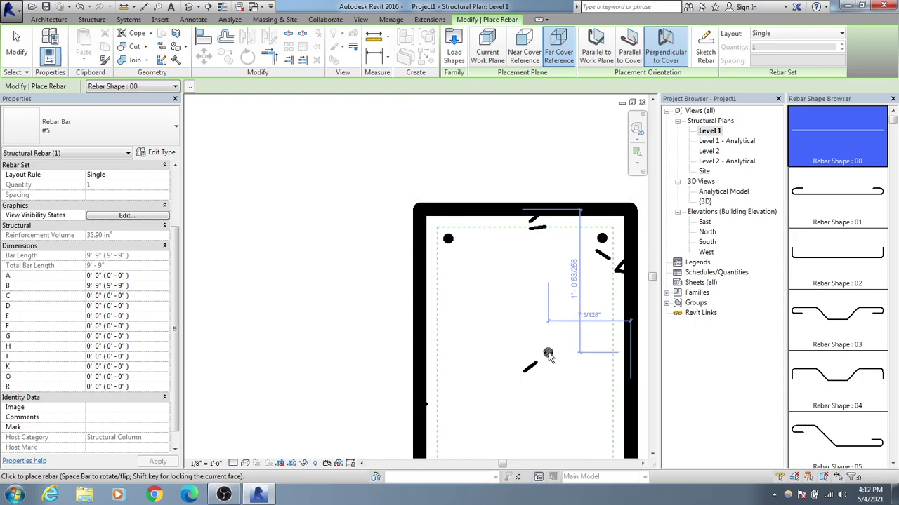
middle_click_drag(549, 353, 552, 222)
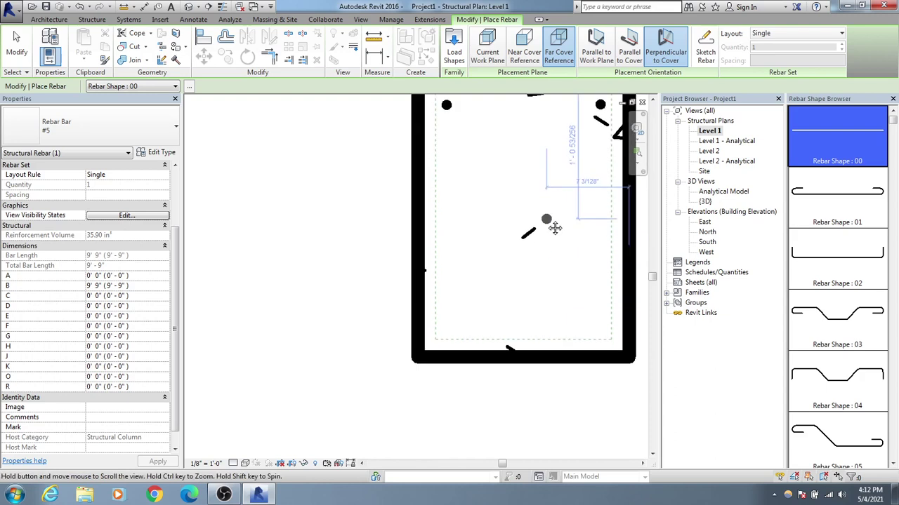
left_click(447, 328)
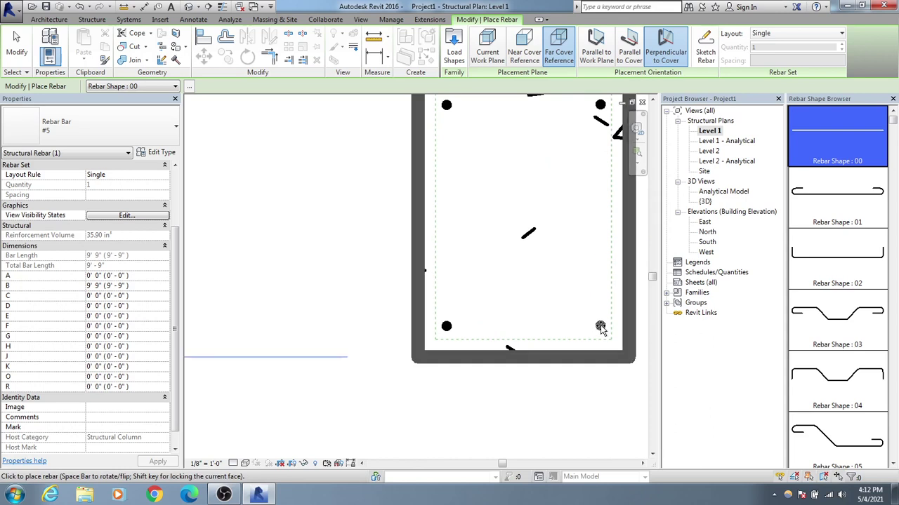
left_click(600, 328)
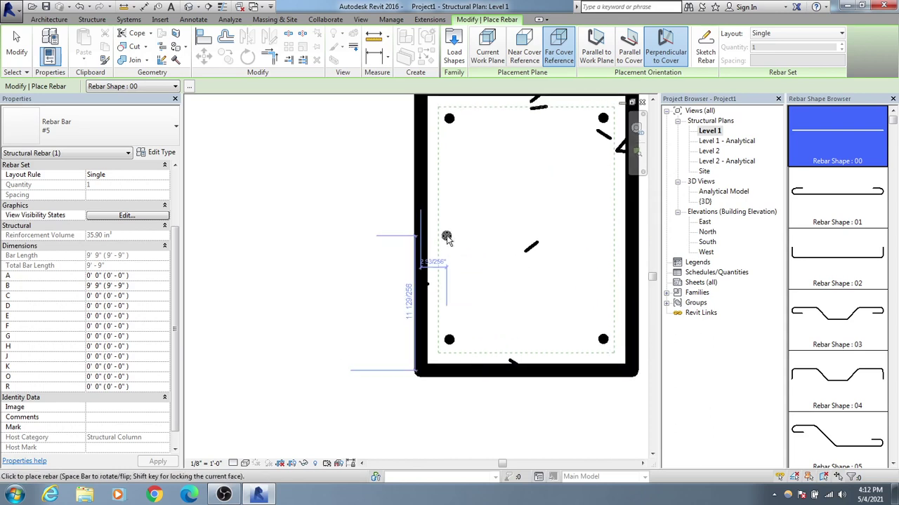
left_click(446, 237)
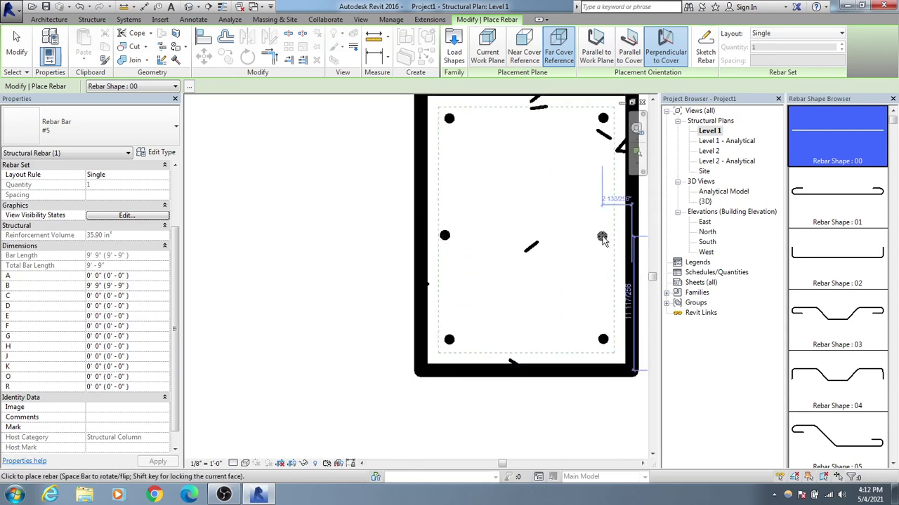
left_click(602, 236)
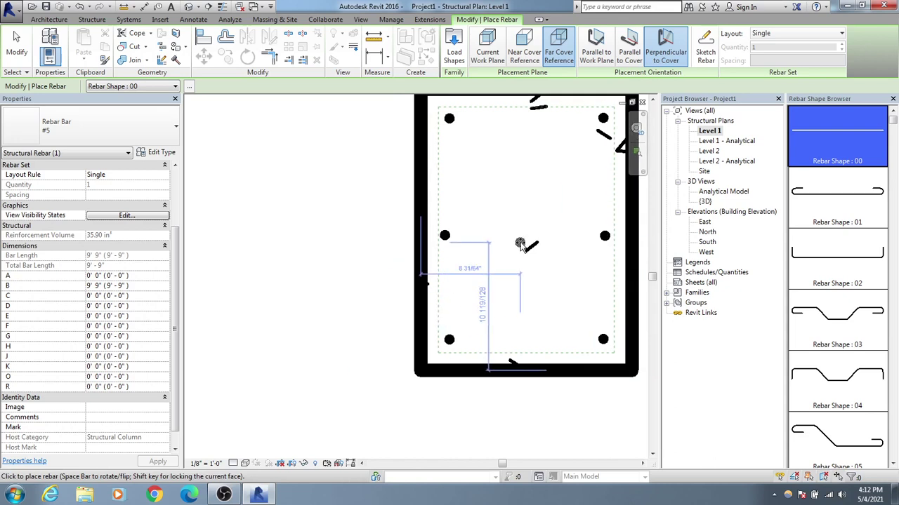
Step: Place a #5 tie of Rebar Shape T1 inside the column's cover, oriented Parallel to Work Plane
left_click_drag(893, 132, 894, 396)
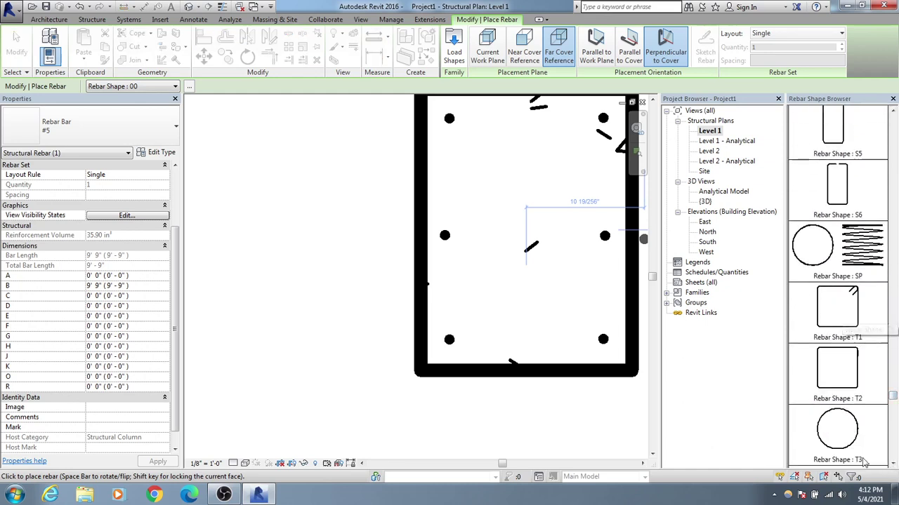
left_click(857, 331)
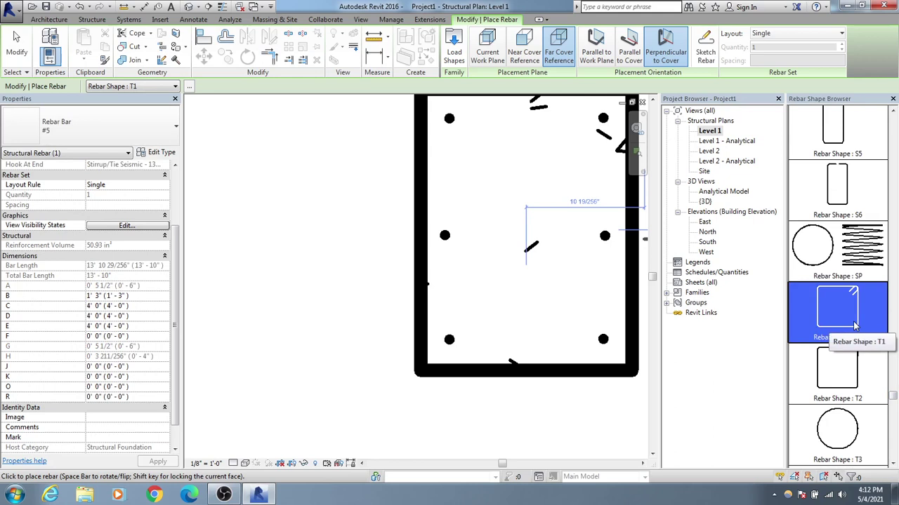
middle_click_drag(549, 305, 520, 337)
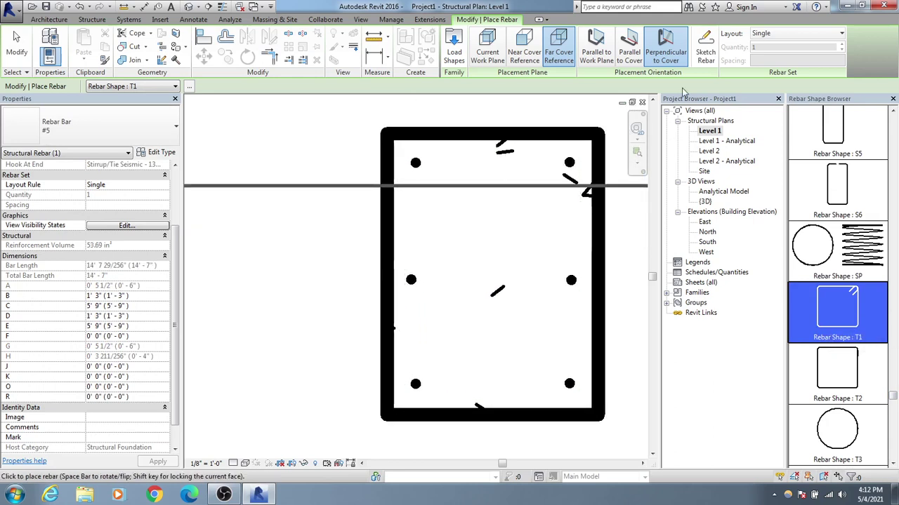
left_click(629, 50)
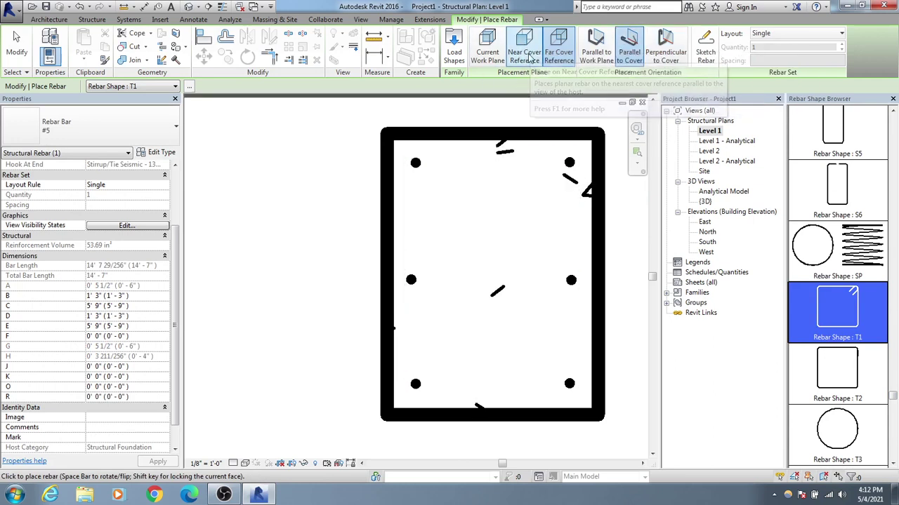
left_click(596, 43)
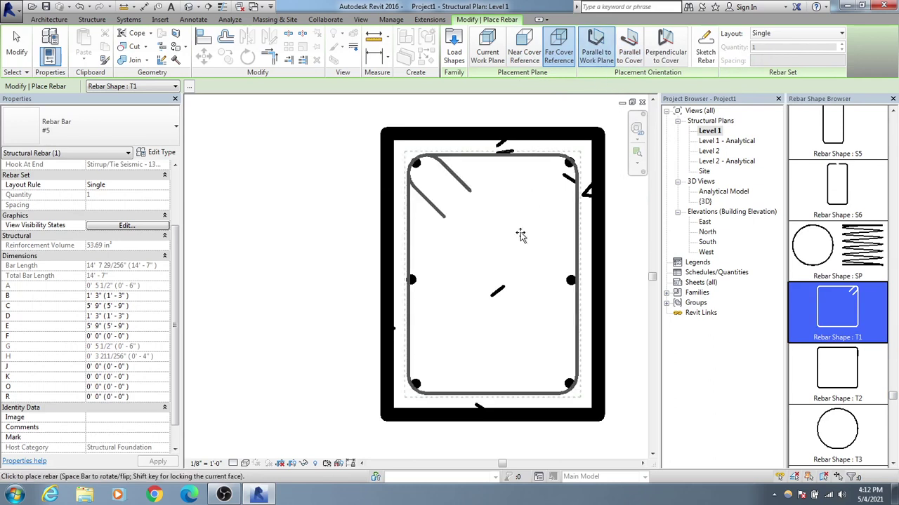
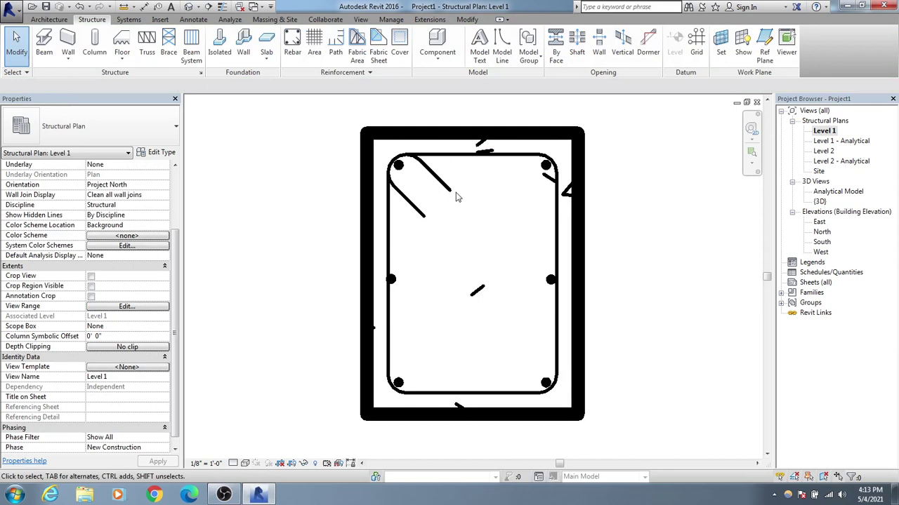
Step: Try the Number with Spacing layout on the column's T1 tie, with a quantity of 6
left_click(454, 161)
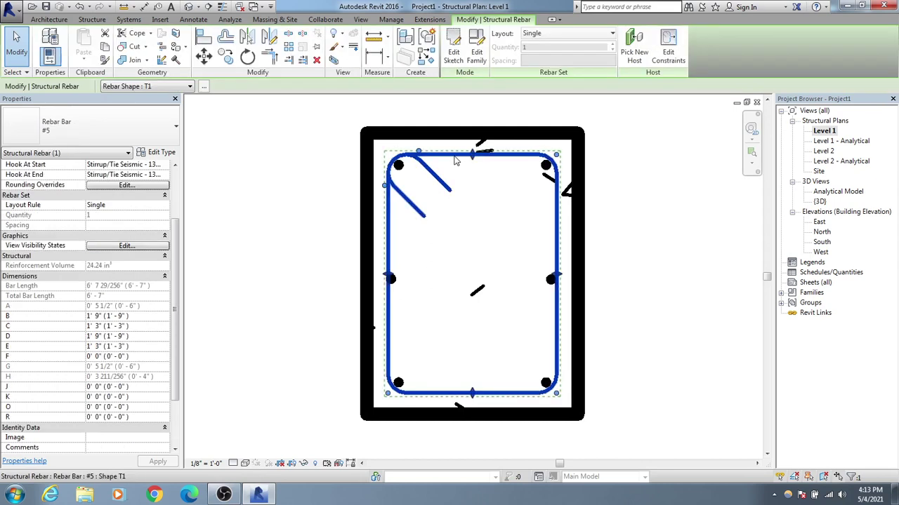
left_click(610, 34)
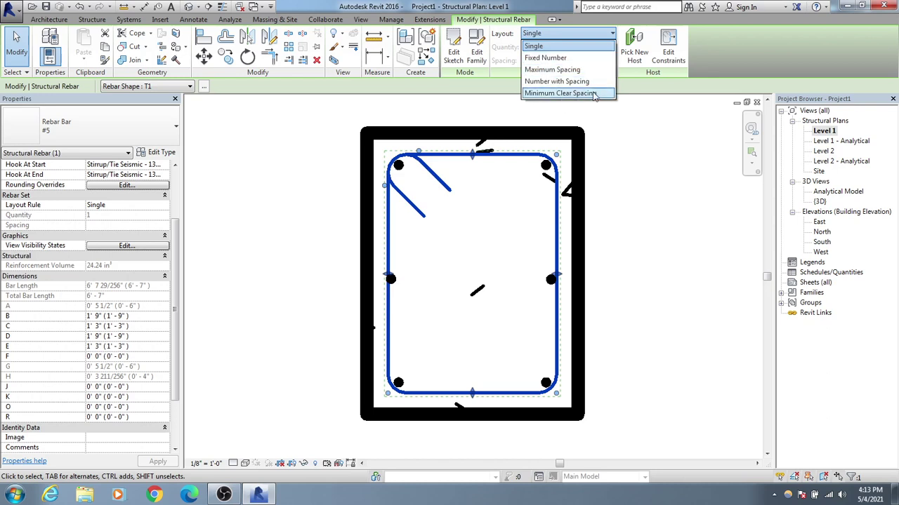
left_click(585, 82)
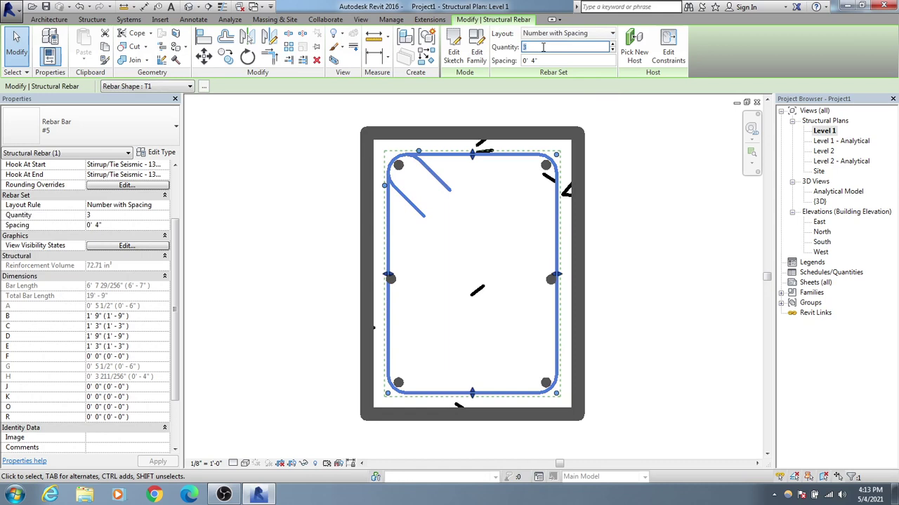
left_click(544, 83)
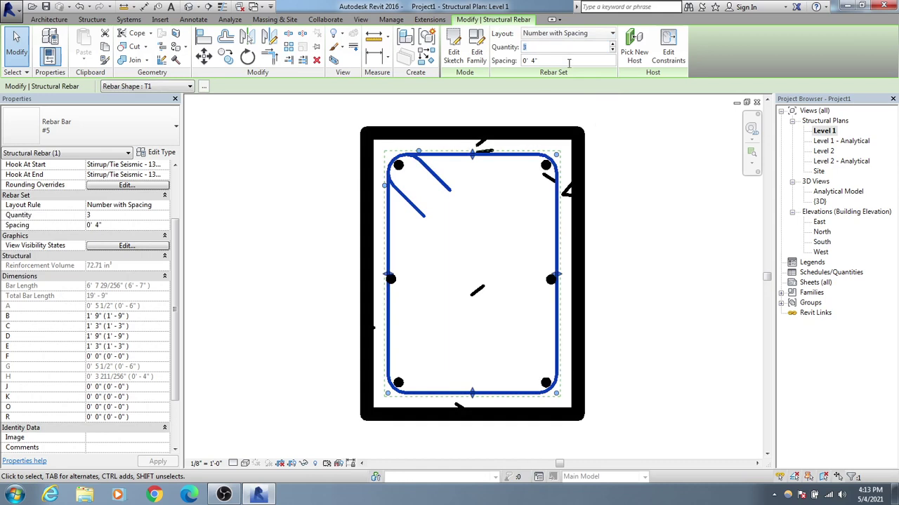
left_click(557, 59)
double_click(553, 45)
type("6")
key("Return")
left_click(564, 59)
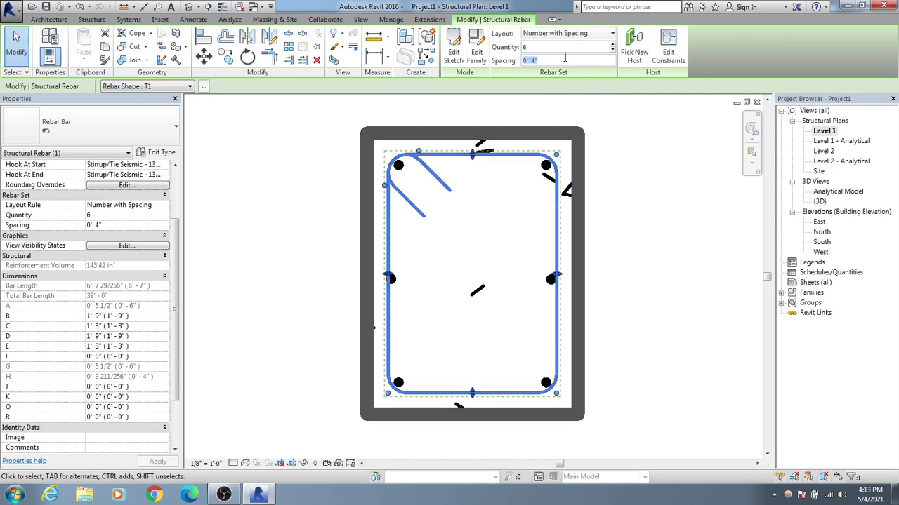
left_click(560, 59)
Step: Change the T1 tie set's layout to Maximum Spacing with a spacing of 5"
left_click(583, 33)
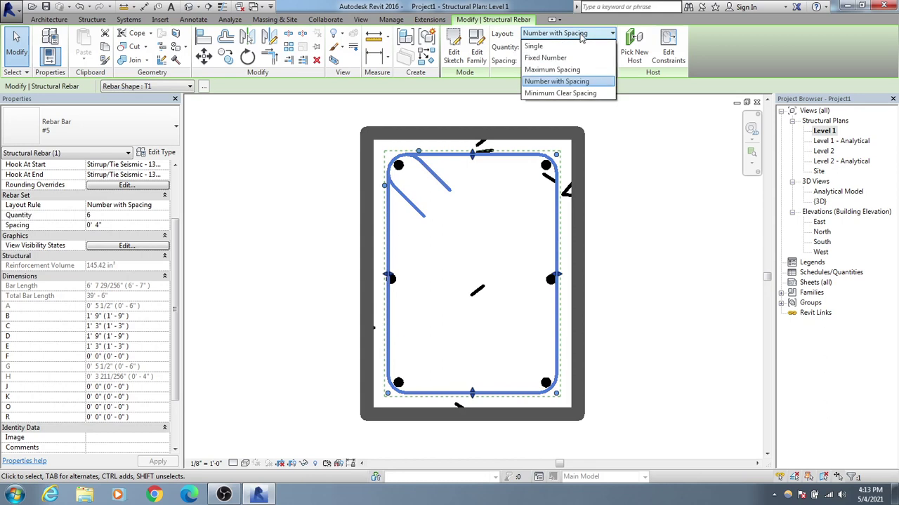
left_click(570, 72)
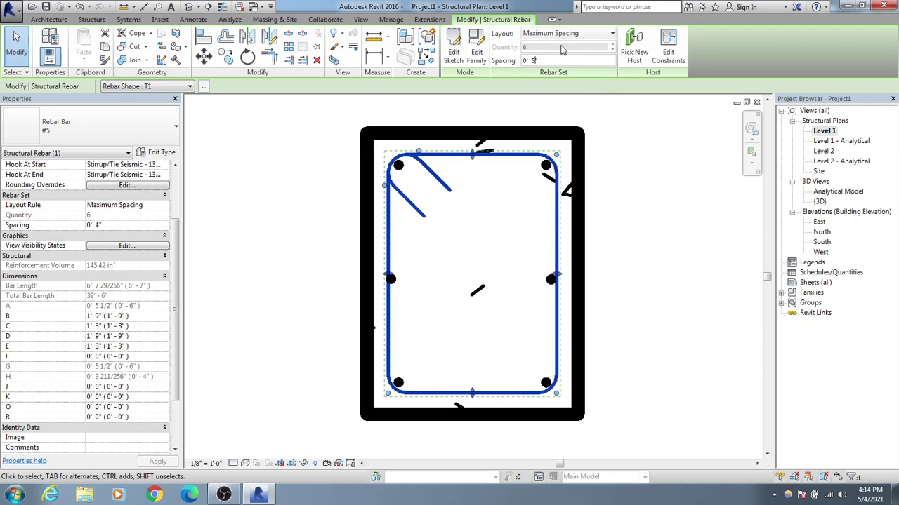
key("Return")
Step: Try placing a similar T1 tie inside the column's cover and end rebar placement
key("c")
key("s")
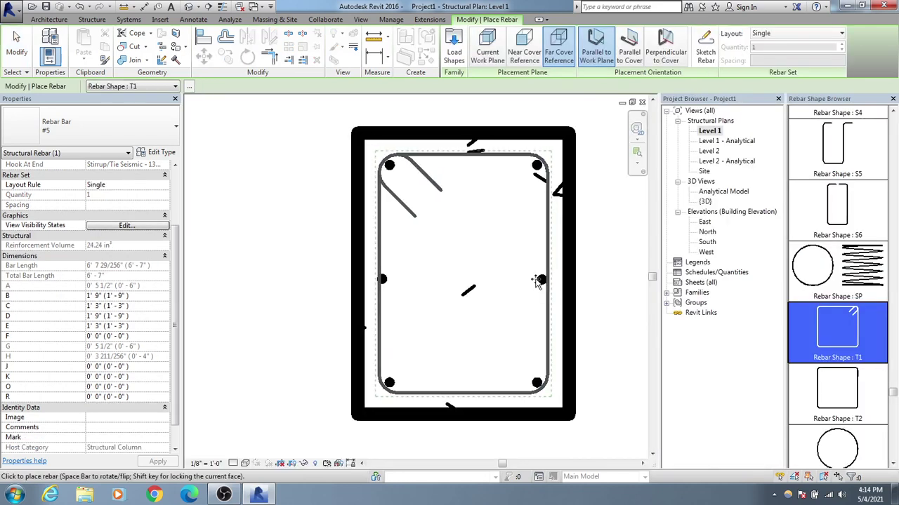
left_click(536, 281)
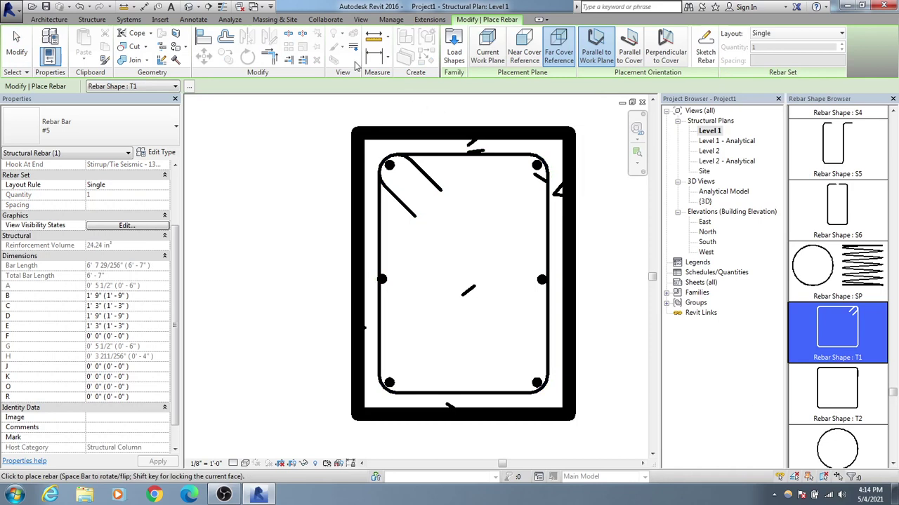
left_click(91, 19)
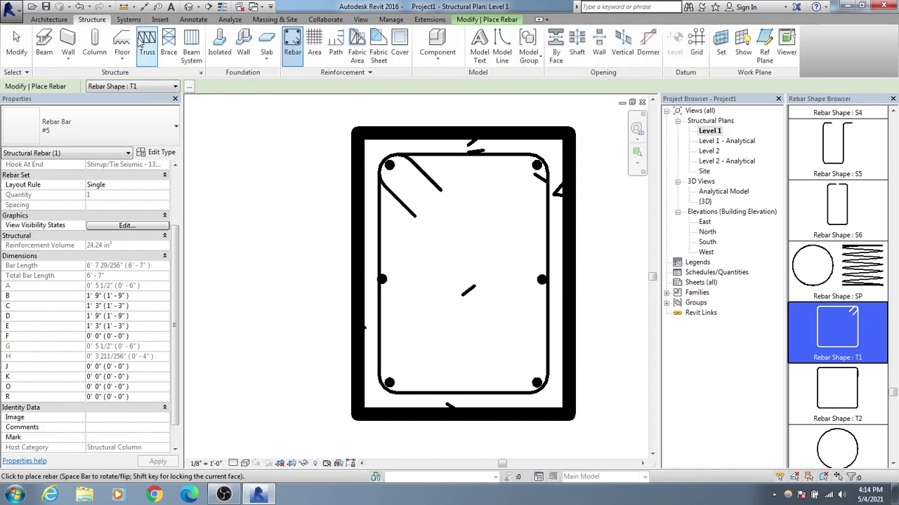
key("Escape")
key("Escape")
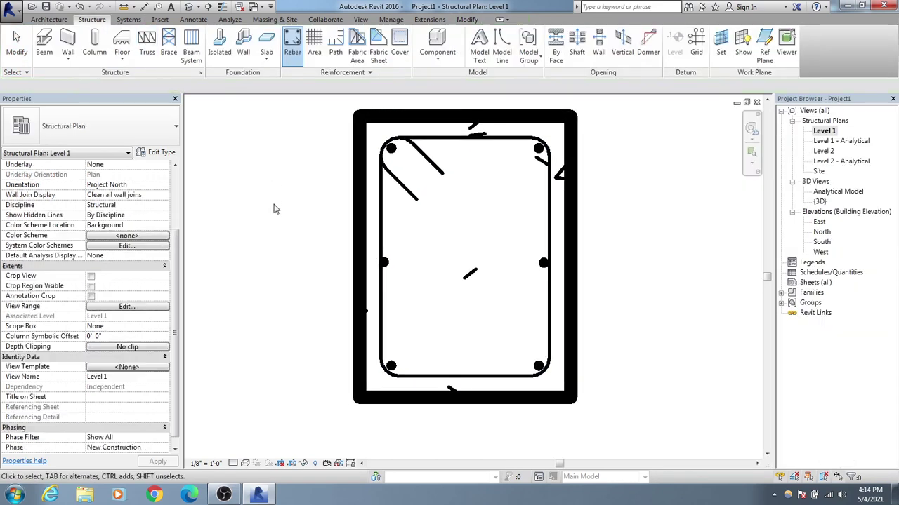
middle_click_drag(275, 208, 275, 225)
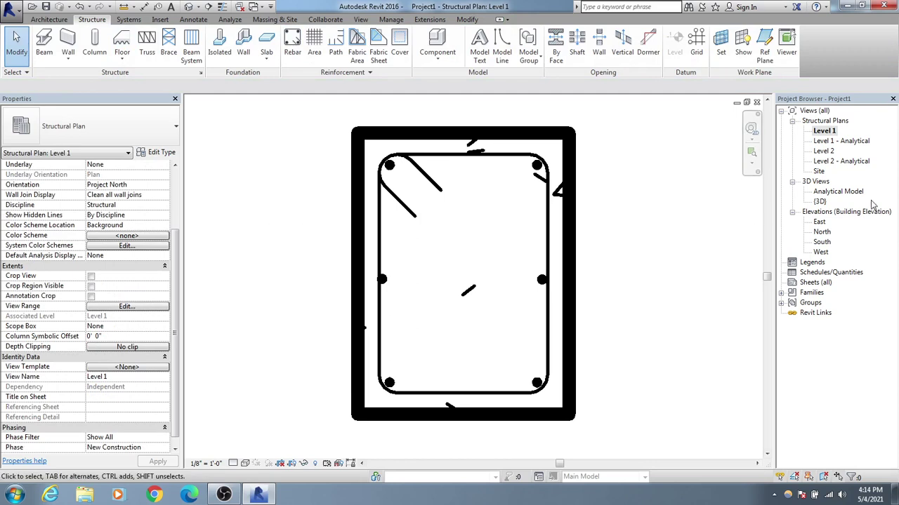
Step: Open the default 3D view and examine the ties at the column's base
double_click(819, 202)
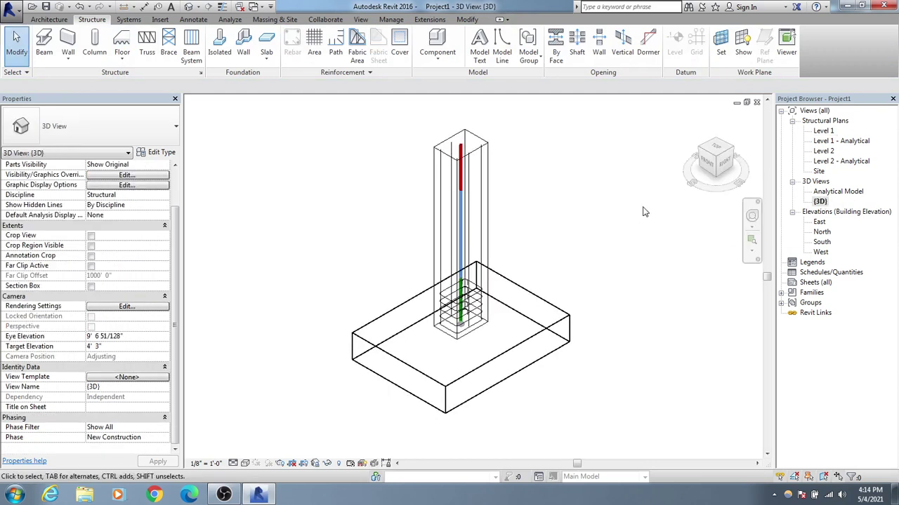
scroll(451, 379, "up", 5)
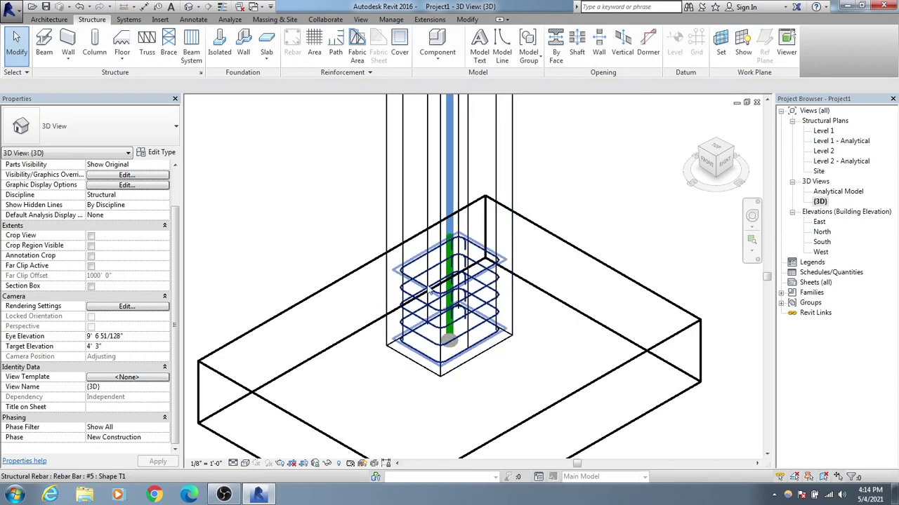
scroll(496, 301, "down", 2)
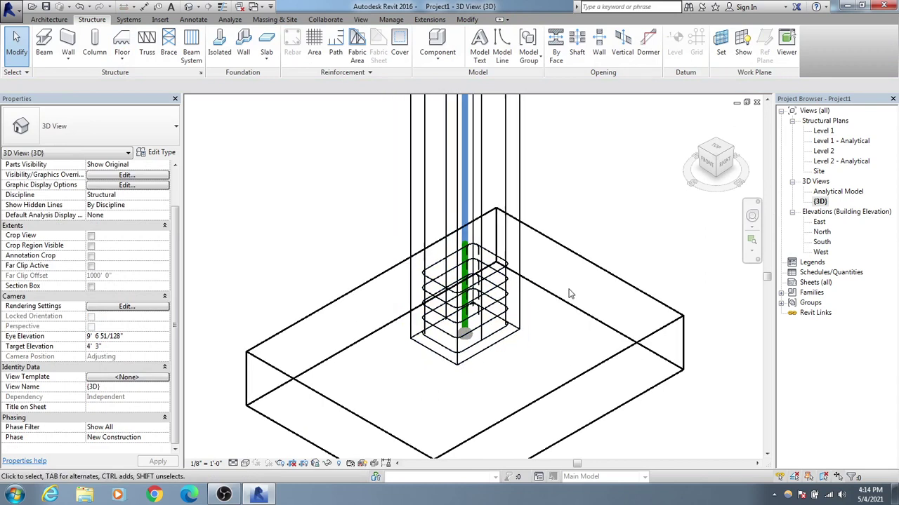
Step: Reselect Maximum Spacing for the tie set at the column's base and undo the recent tie placement and layout changes
left_click(496, 301)
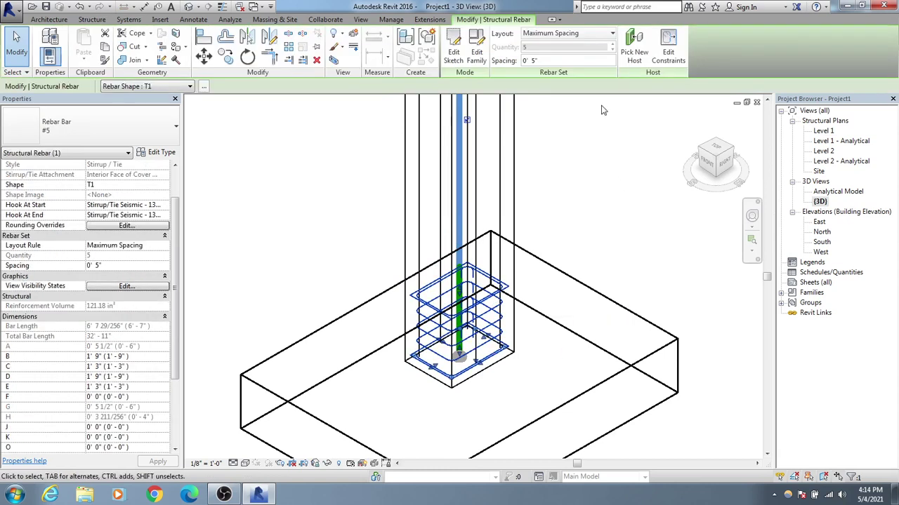
left_click(594, 36)
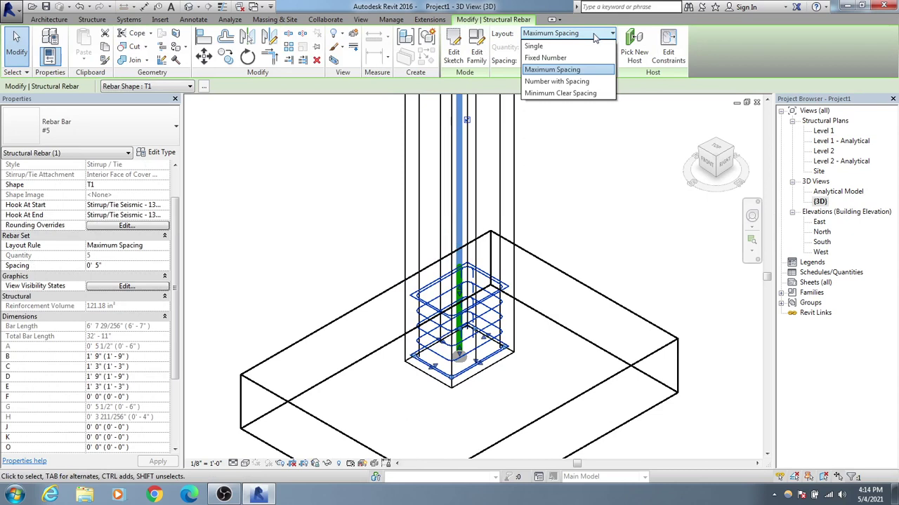
left_click(574, 69)
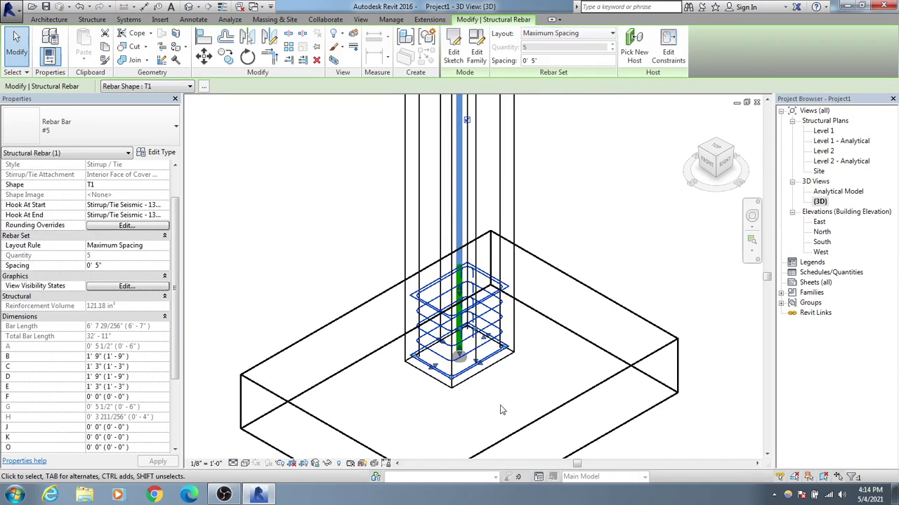
left_click(594, 196)
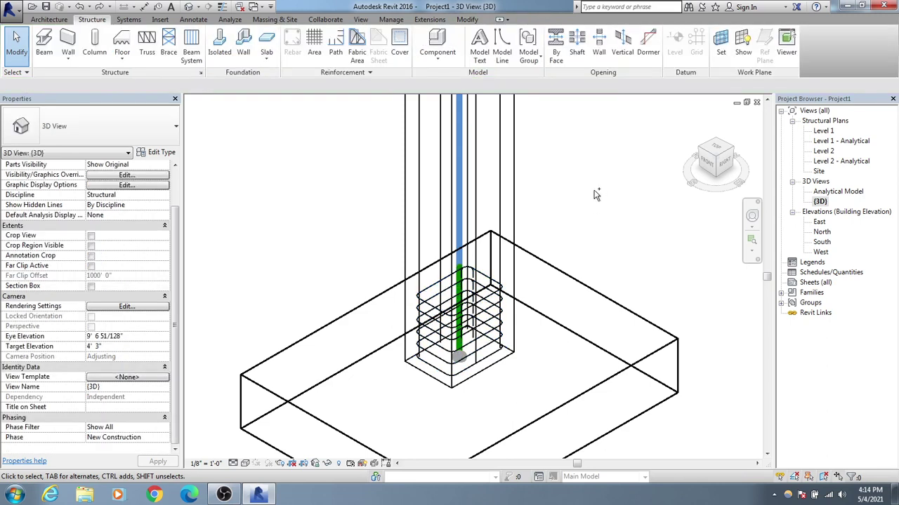
Step: Give the single T1 tie at the column's base a Maximum Spacing layout with 5" spacing
left_click(489, 361)
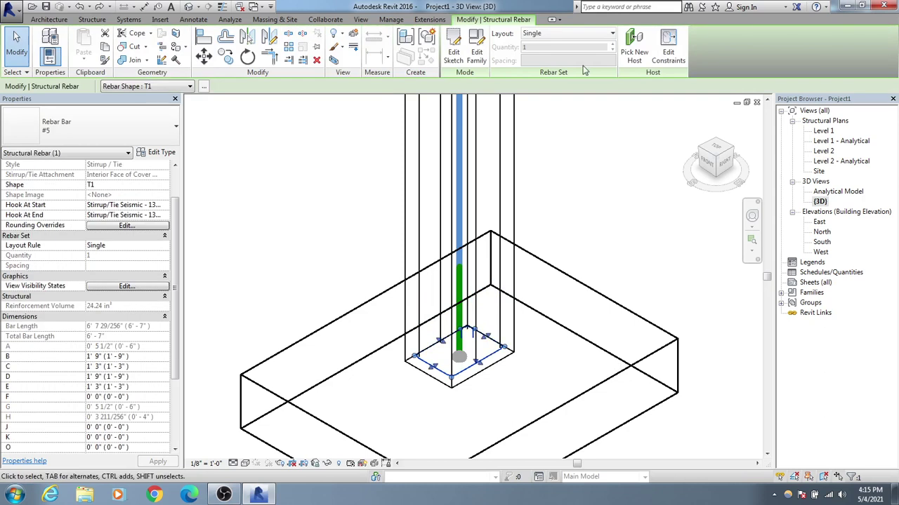
left_click(589, 33)
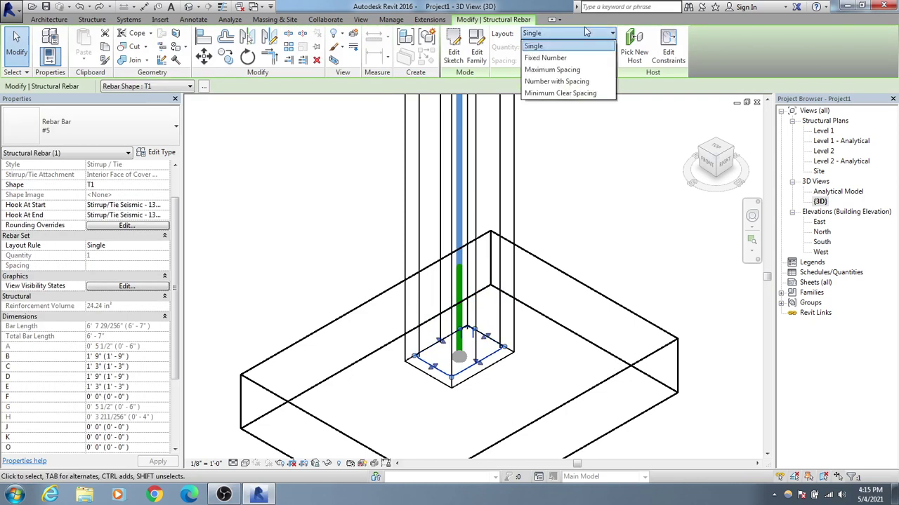
left_click(574, 71)
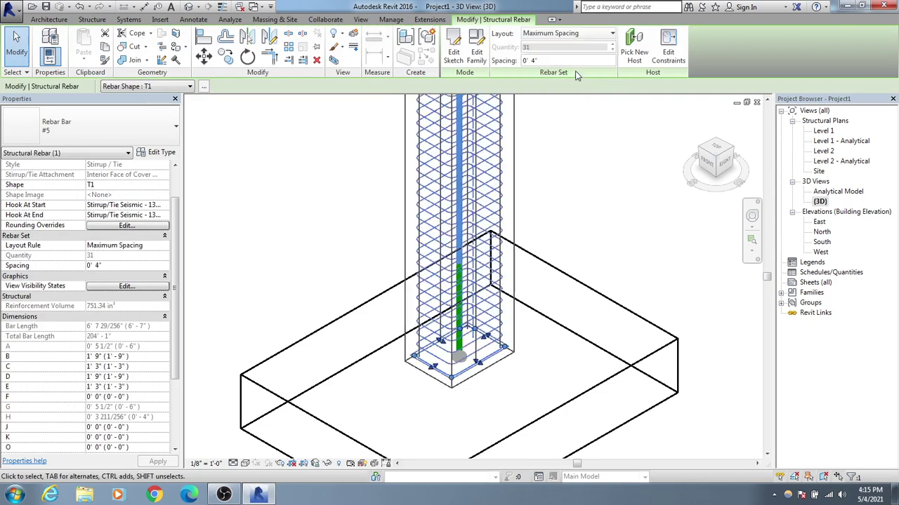
left_click(537, 61)
scroll(565, 167, "up", 2)
left_click(569, 203)
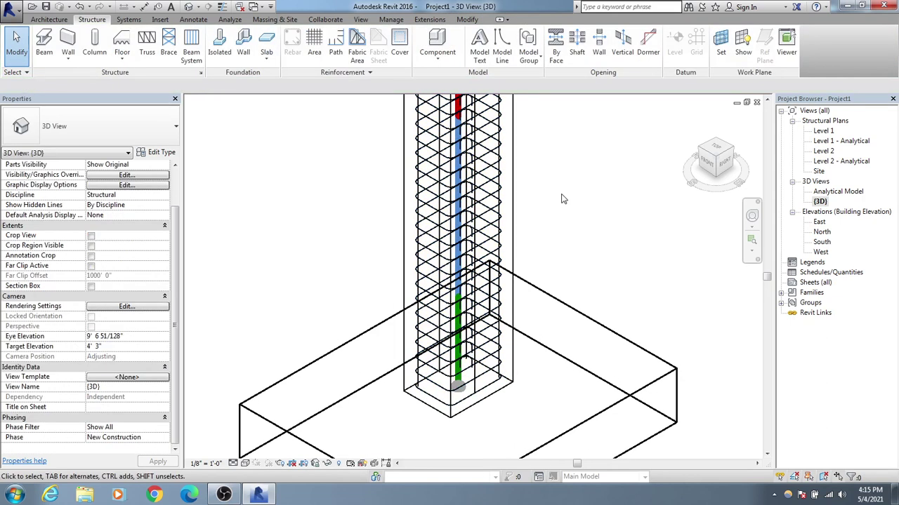
Step: Set the maximum spacing of the column's tie set to 6" and check the ties from base to top
scroll(463, 165, "up", 2)
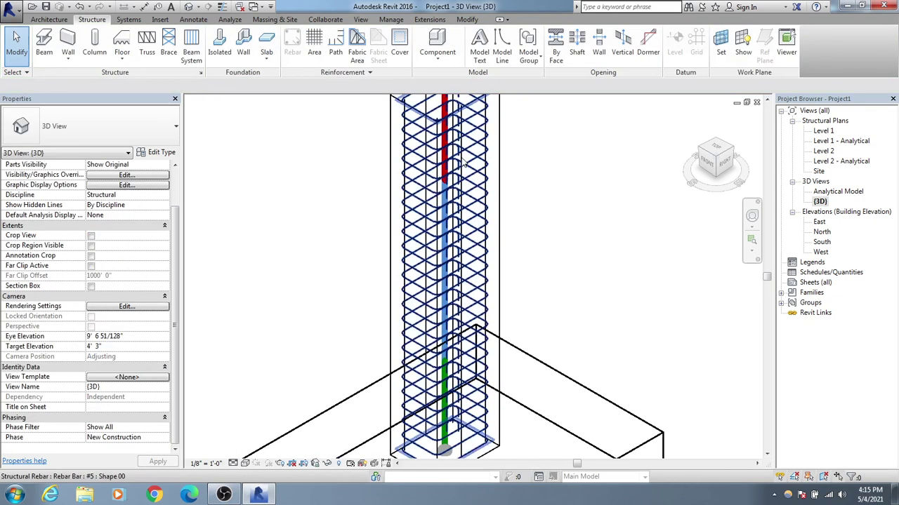
left_click(477, 196)
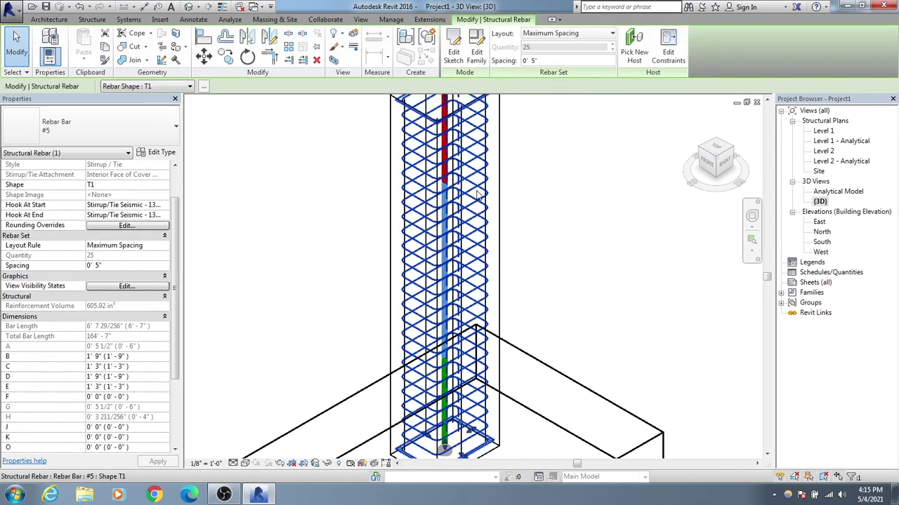
left_click(535, 60)
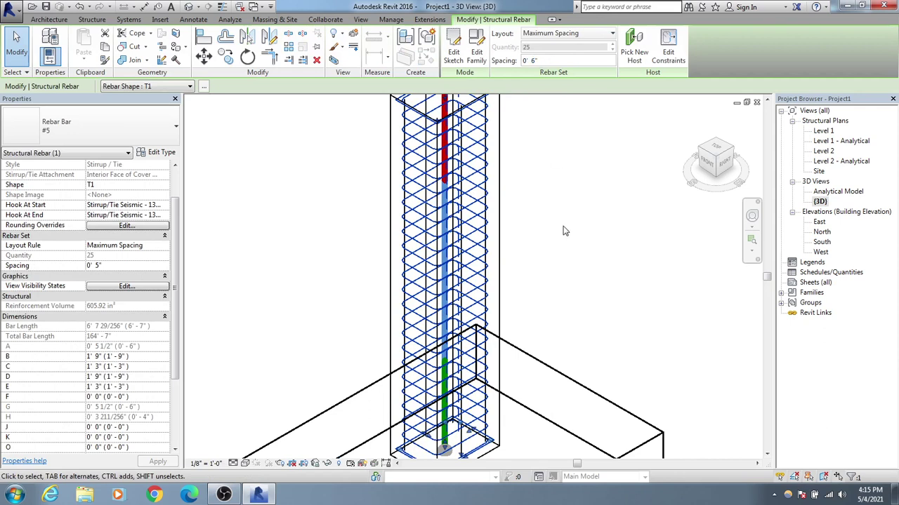
type("6")
key("Return")
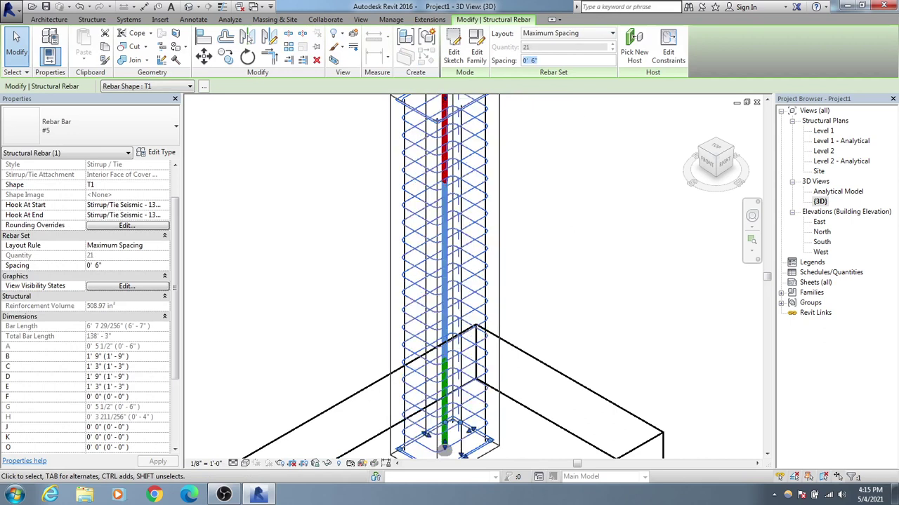
middle_click_drag(744, 374, 730, 279)
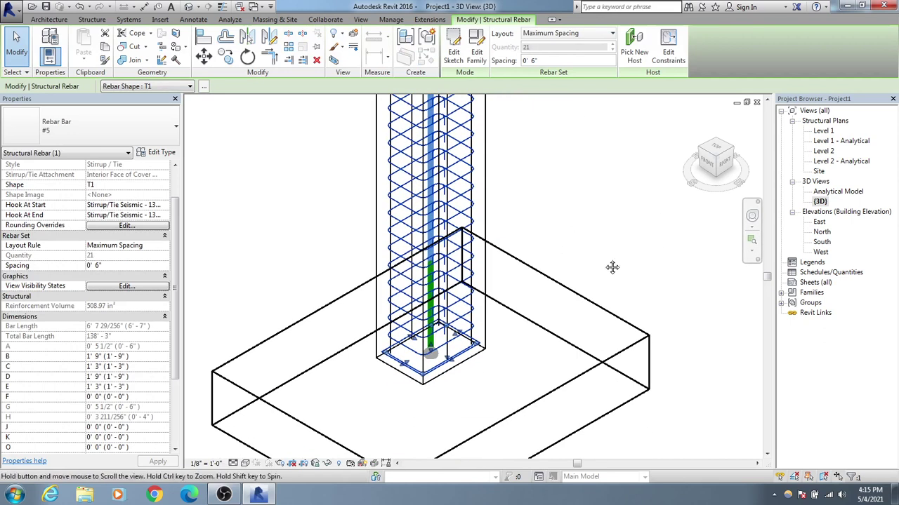
middle_click_drag(624, 122, 590, 272)
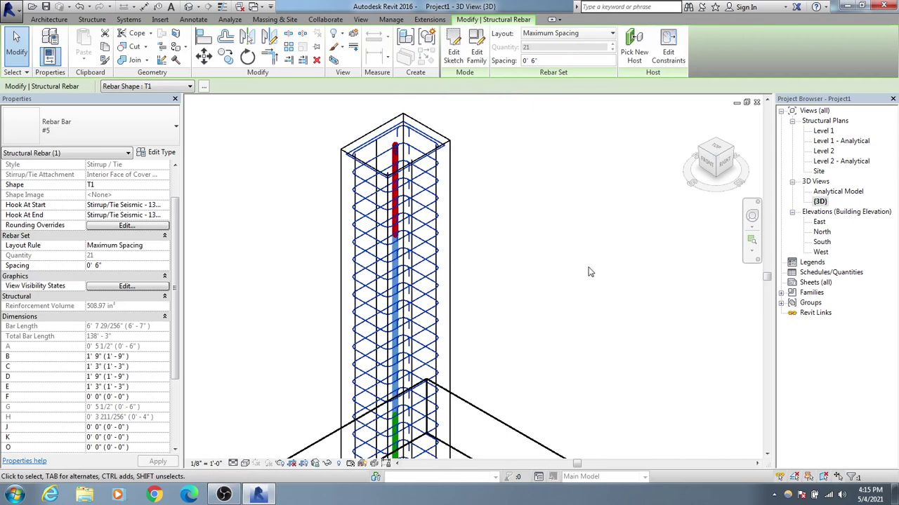
Step: Open the Level 1 structural plan and nudge the column's left middle bar inward to 2 7/16" from the column face
middle_click_drag(540, 236, 540, 222)
left_click(540, 223)
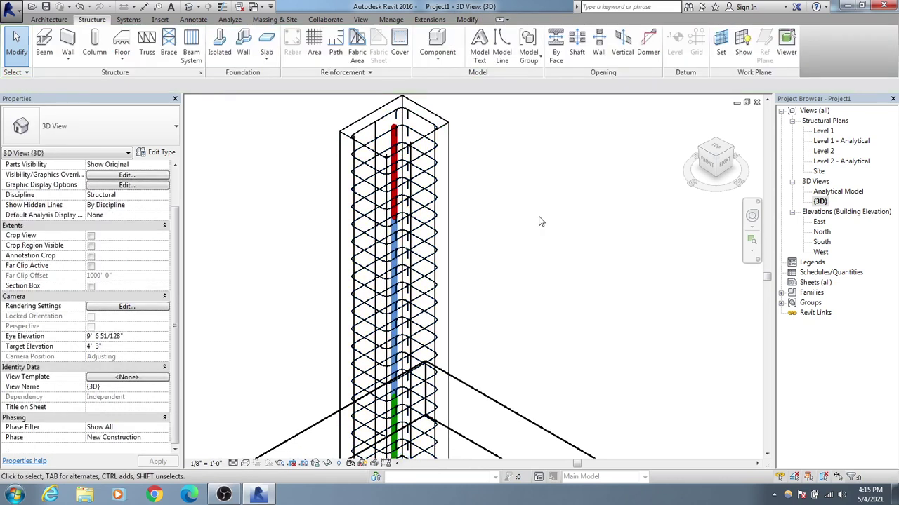
double_click(824, 131)
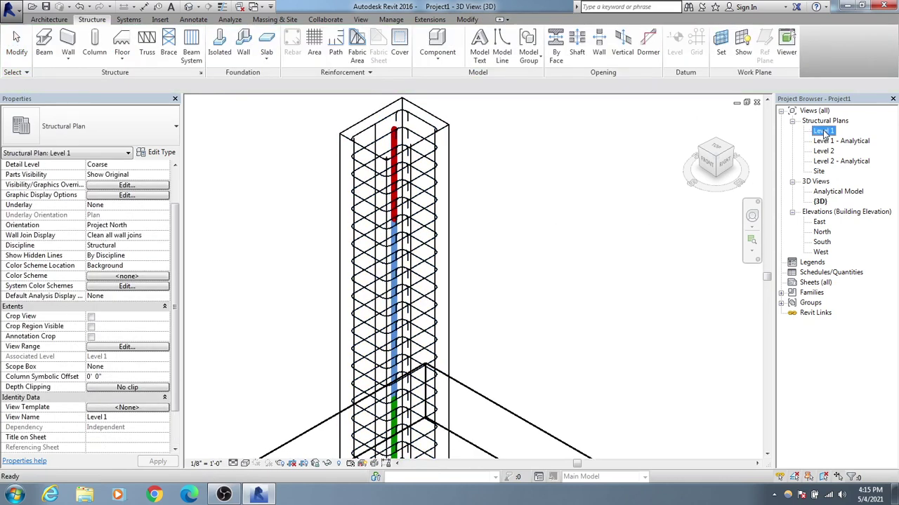
scroll(422, 184, "up", 2)
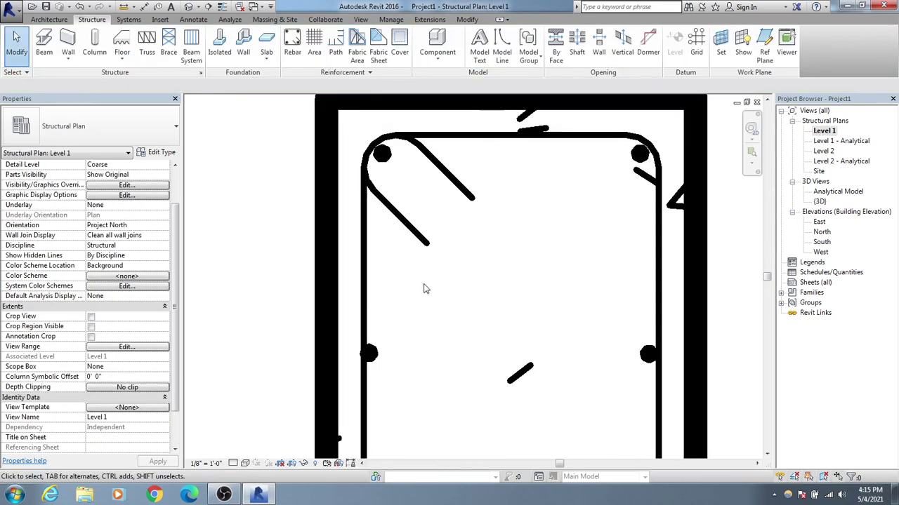
left_click(357, 313)
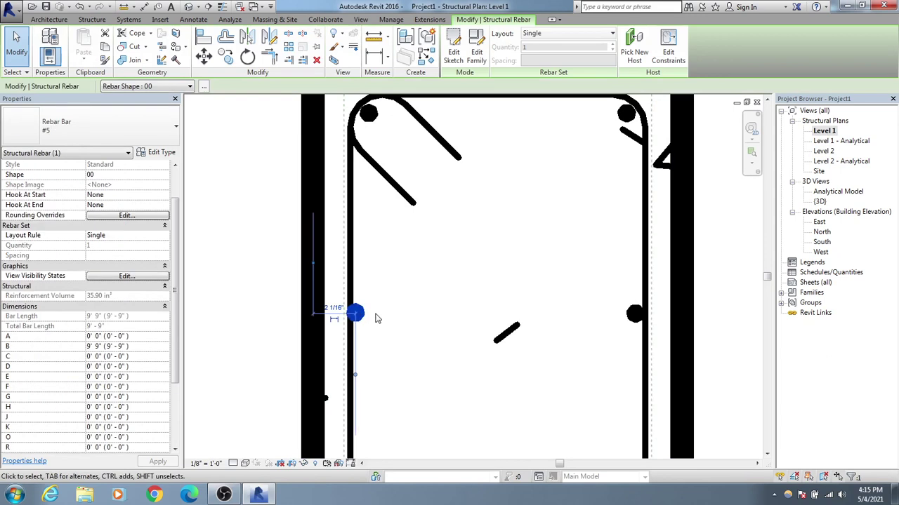
key("Right")
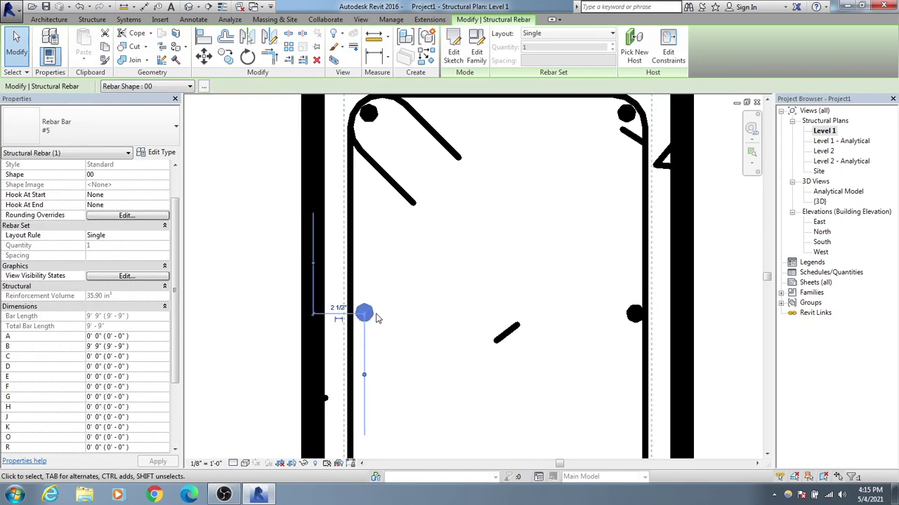
key("Left")
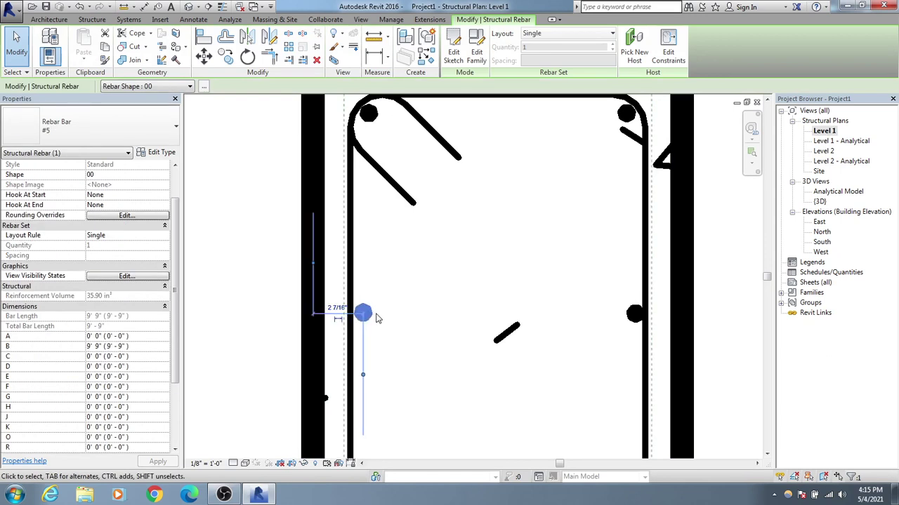
Step: Nudge the column's right middle bar inward to 2 7/16" from the column face so it sits inside the tie
middle_click_drag(400, 232, 513, 253)
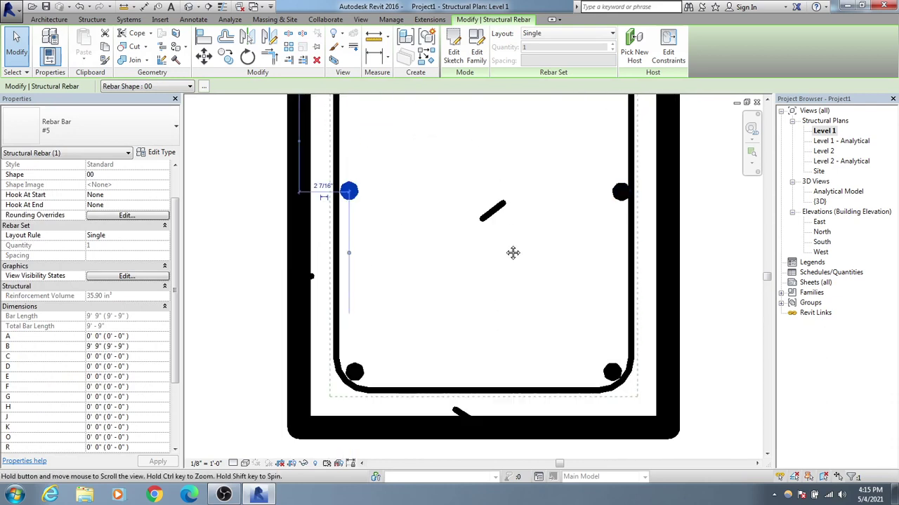
left_click(619, 194)
key("Left")
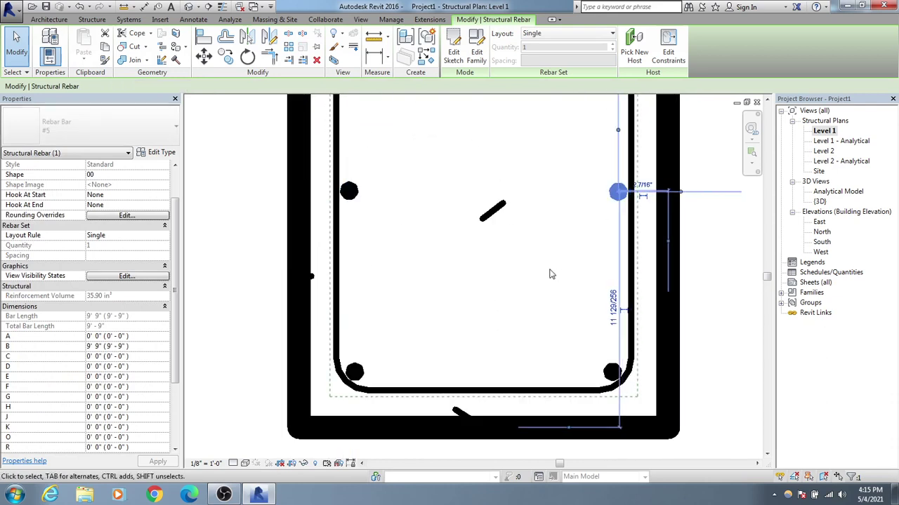
left_click(551, 275)
scroll(541, 273, "down", 3)
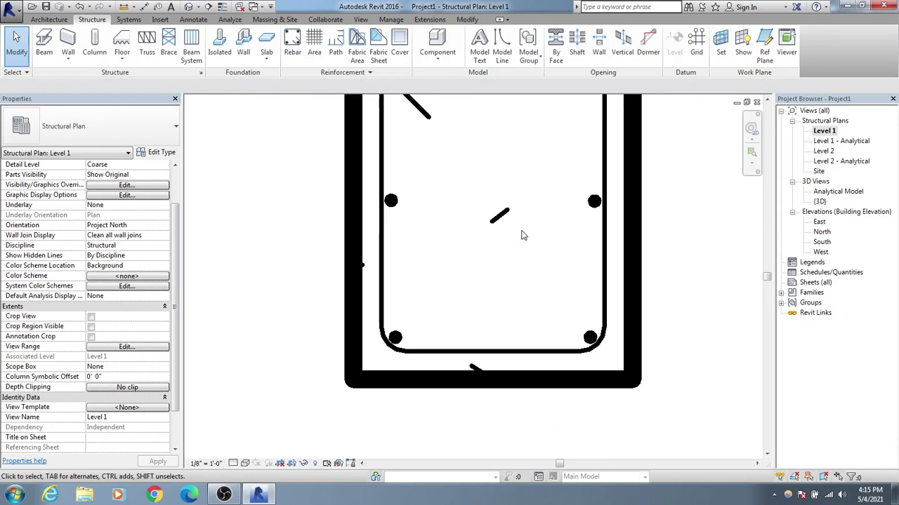
middle_click_drag(527, 260, 510, 302)
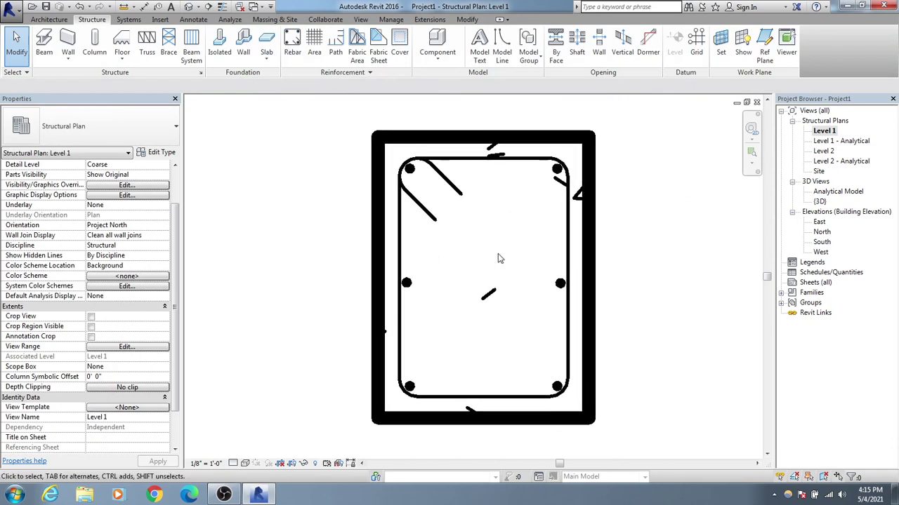
Step: Draw a horizontal building section through the middle of the column, extending past both sides of the footing
scroll(470, 274, "down", 5)
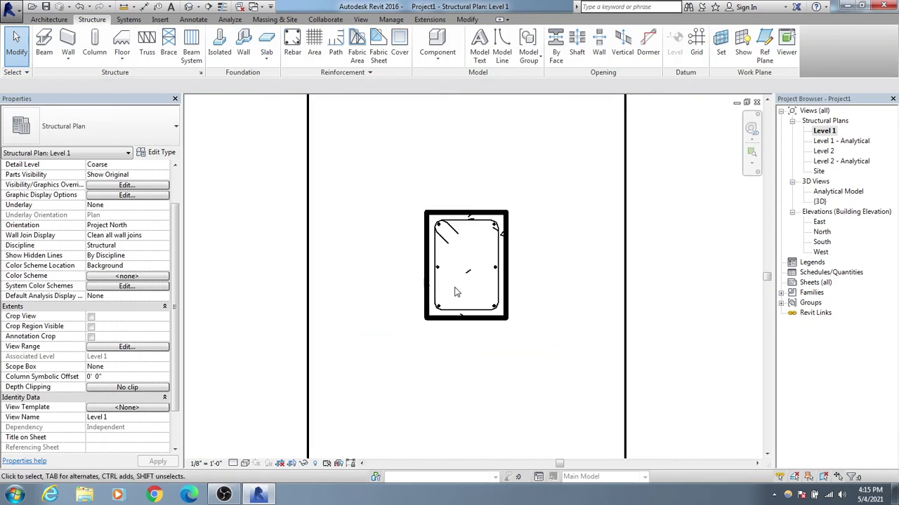
scroll(316, 266, "down", 1)
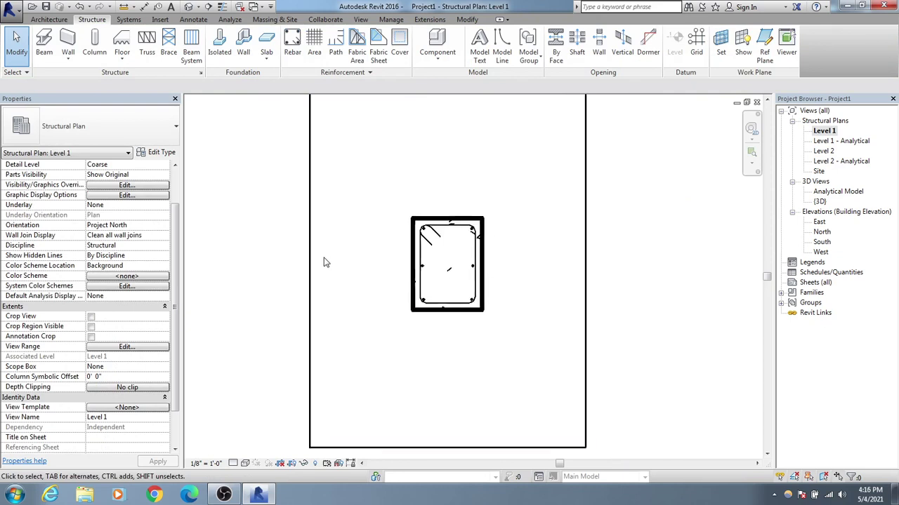
middle_click_drag(353, 223, 357, 269)
scroll(349, 316, "down", 1)
middle_click_drag(348, 316, 358, 288)
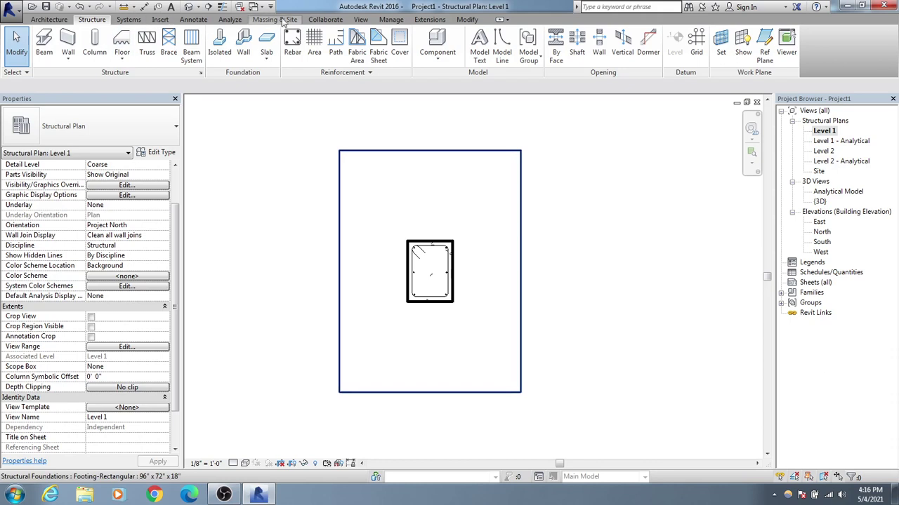
left_click(359, 20)
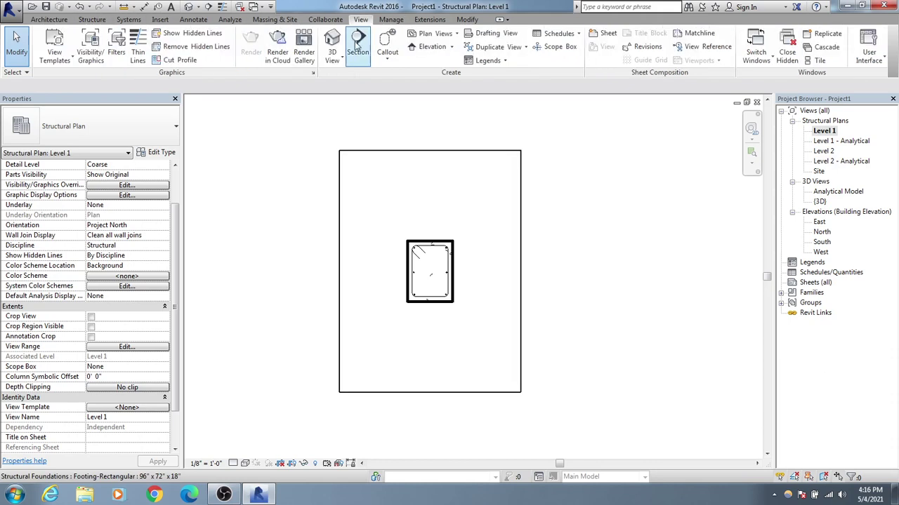
left_click(358, 41)
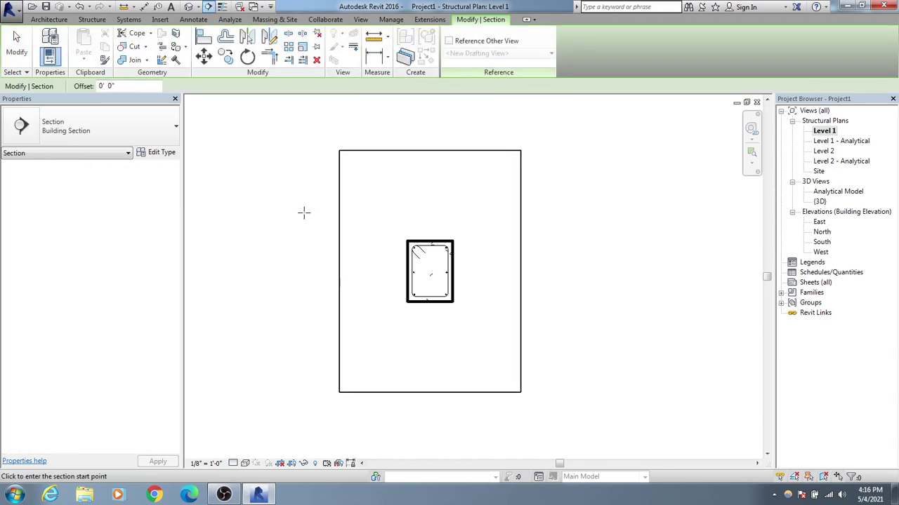
left_click(219, 275)
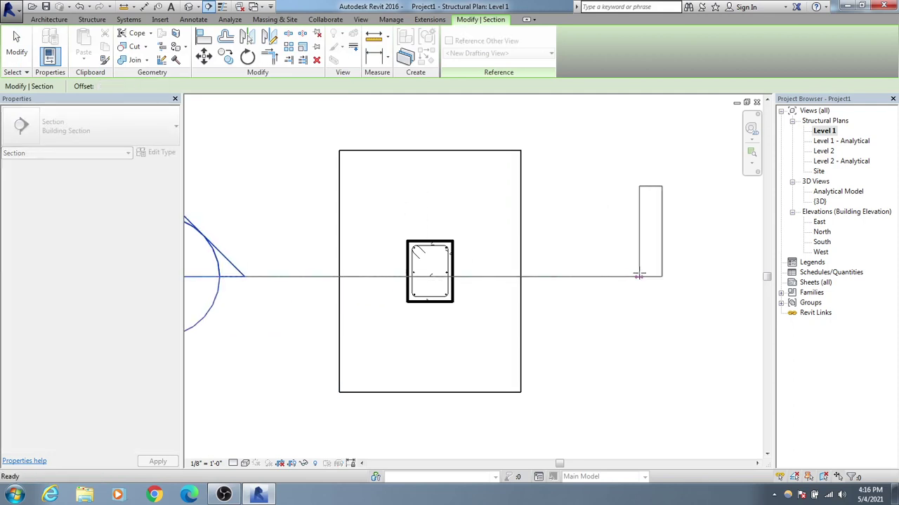
left_click(639, 276)
Step: Examine the new section's view extents and the label inside its marker head in the plan
scroll(639, 276, "down", 2)
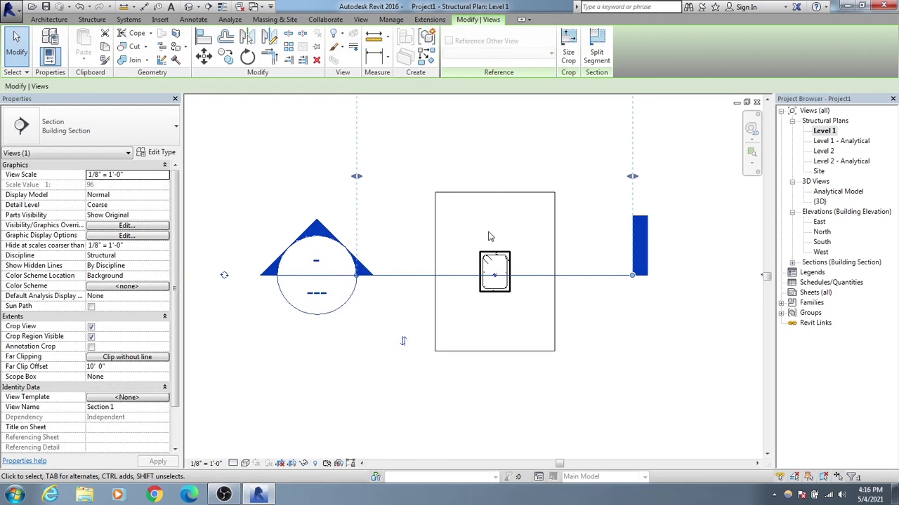
scroll(580, 309, "down", 5)
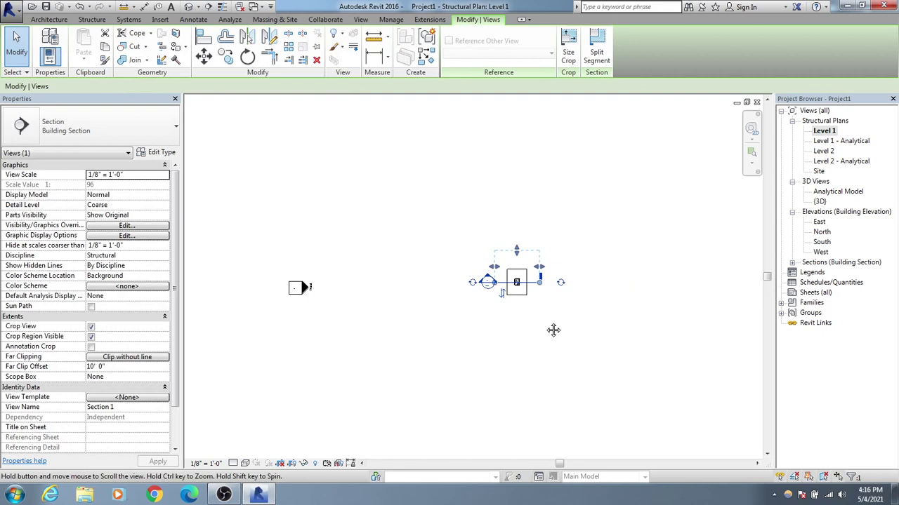
middle_click_drag(556, 319, 484, 305)
scroll(460, 256, "up", 3)
scroll(433, 297, "up", 2)
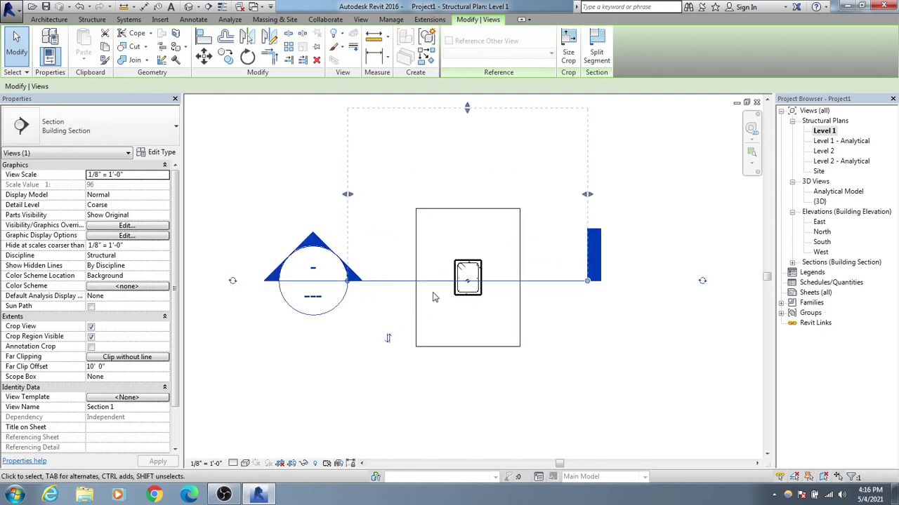
scroll(312, 263, "up", 8)
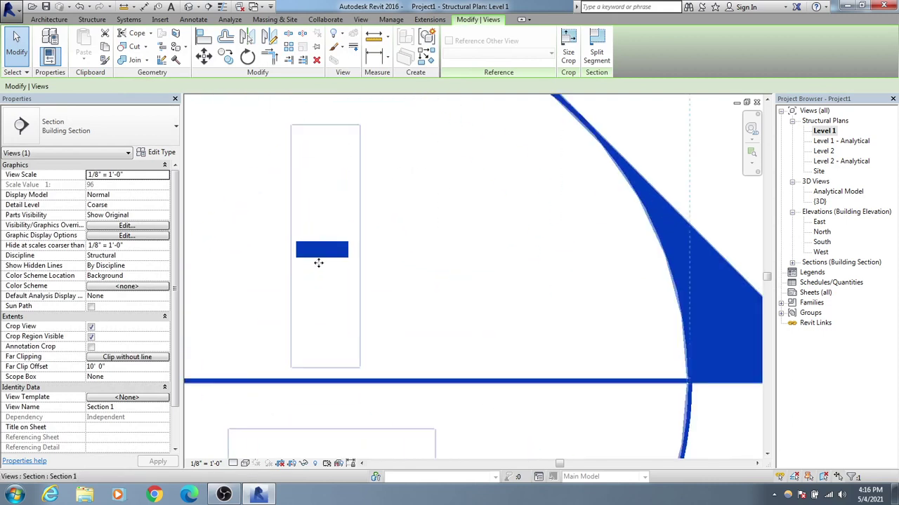
scroll(313, 260, "down", 6)
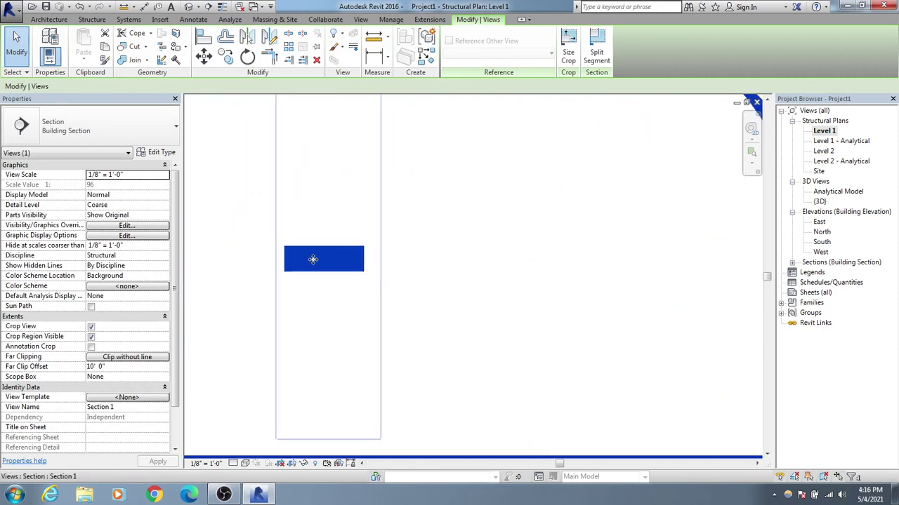
scroll(317, 261, "down", 2)
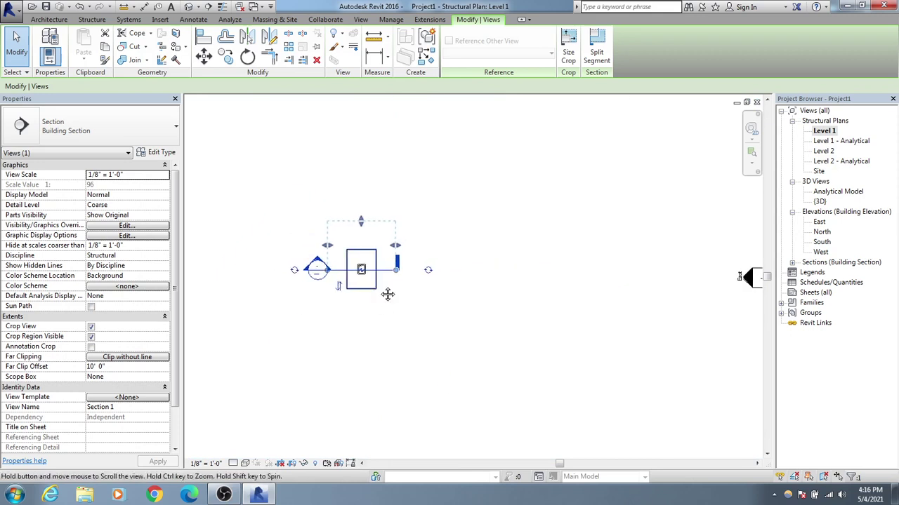
middle_click_drag(387, 293, 417, 298)
Step: Try a 1" = 100'-0" view scale for the Level 1 plan and settle on 1/2" = 1'-0"
left_click(205, 464)
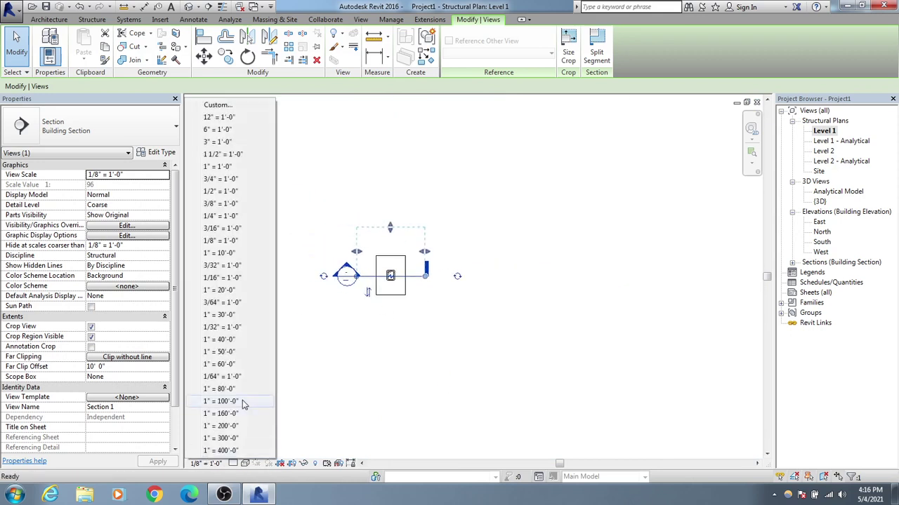
left_click(220, 401)
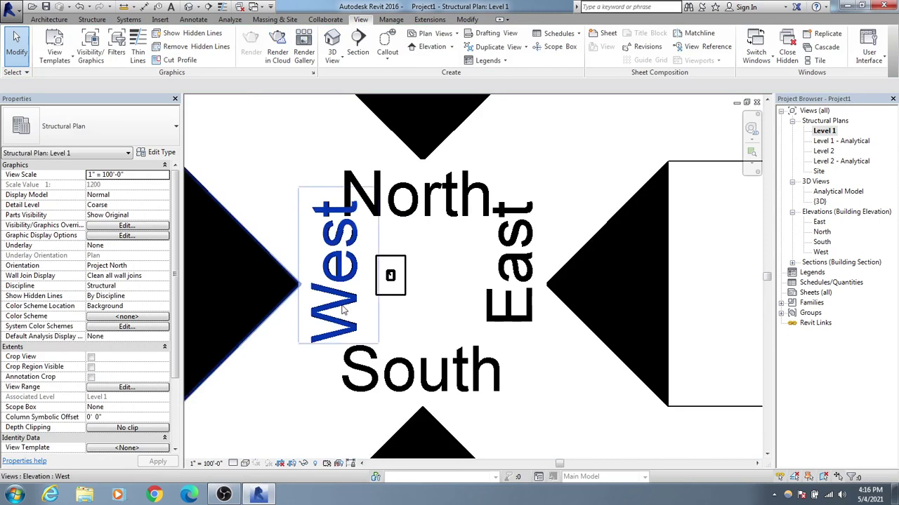
left_click(207, 464)
left_click(223, 191)
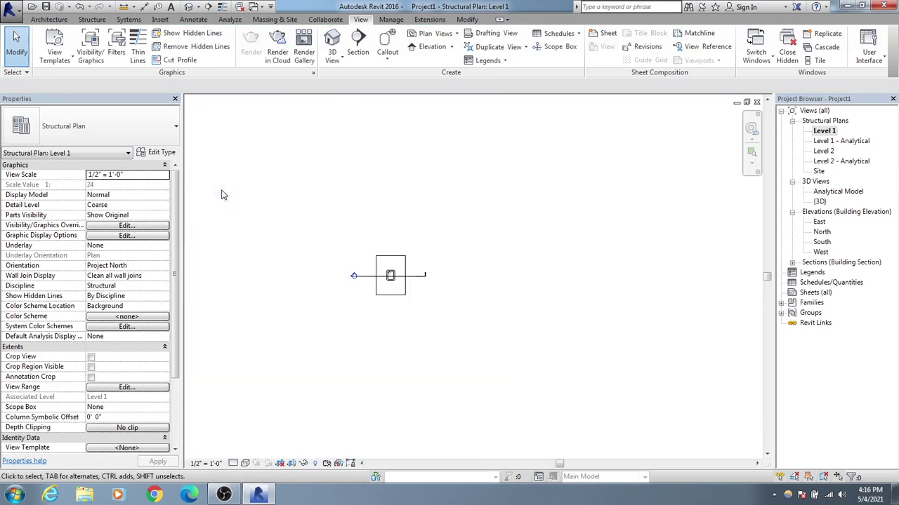
scroll(362, 274, "up", 5)
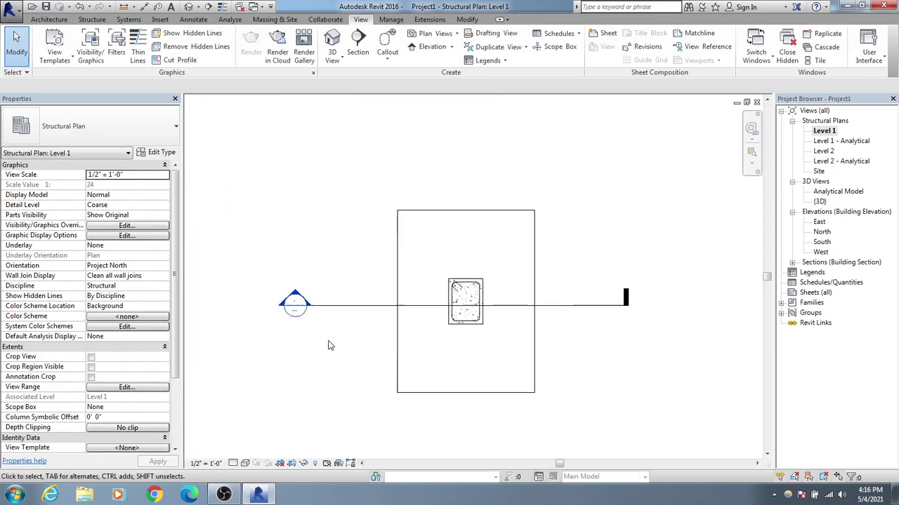
scroll(346, 311, "up", 1)
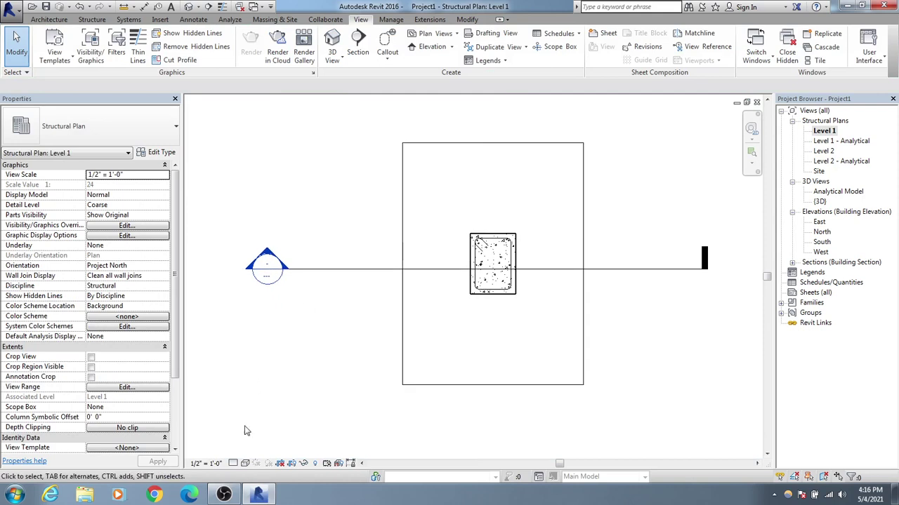
left_click(216, 463)
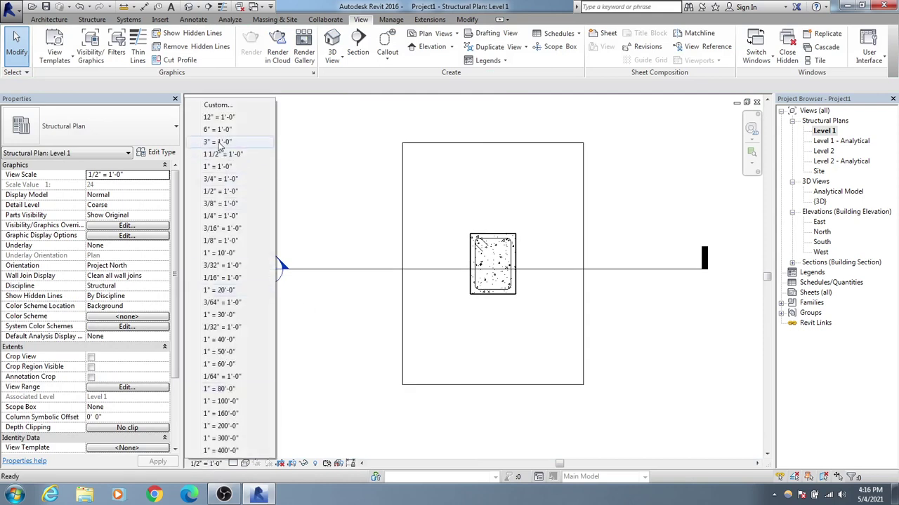
left_click(295, 346)
Step: Set the section through the column to hide at scales coarser than 1" = 10'-0"
left_click(304, 269)
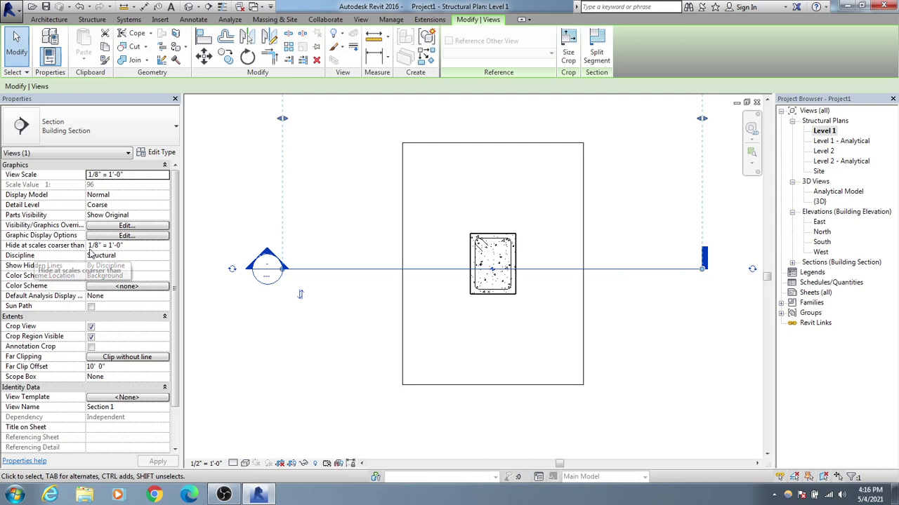
left_click(148, 247)
left_click(165, 247)
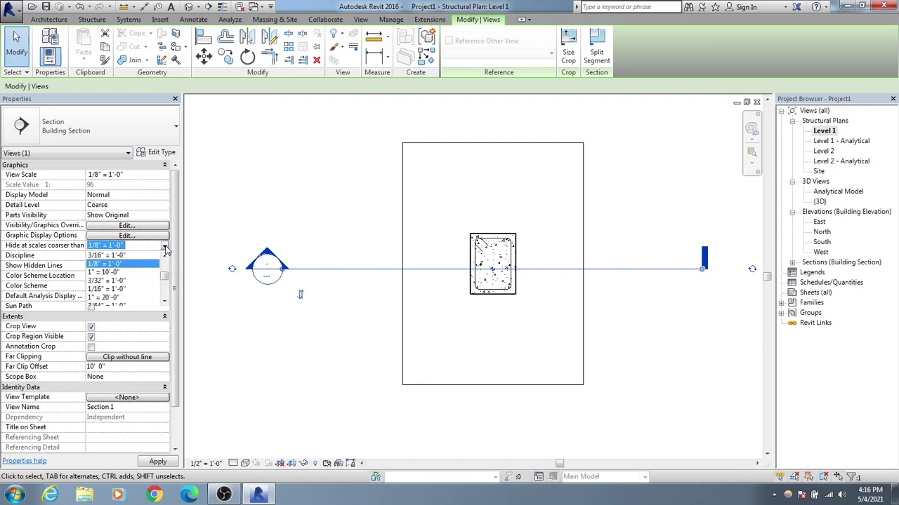
left_click(132, 272)
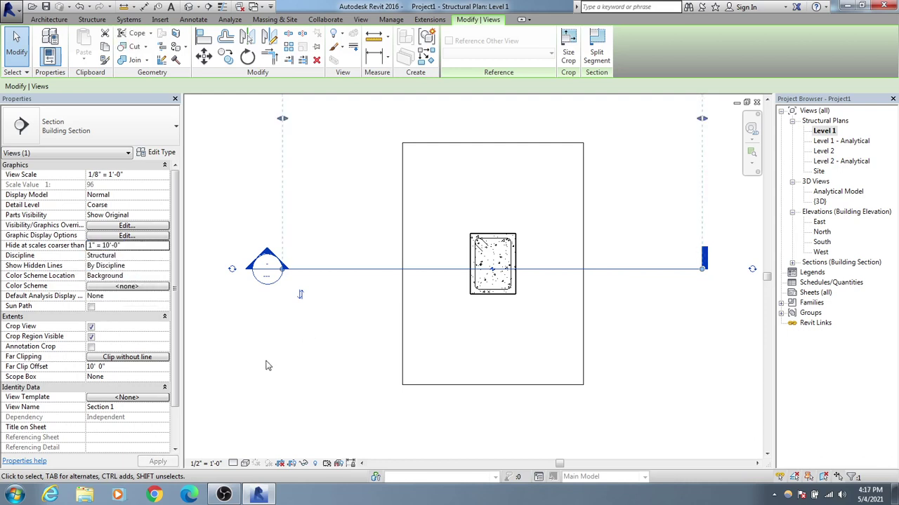
Step: Change the section's Hide at scales coarser than value to 1" = 50'-0"
left_click(161, 245)
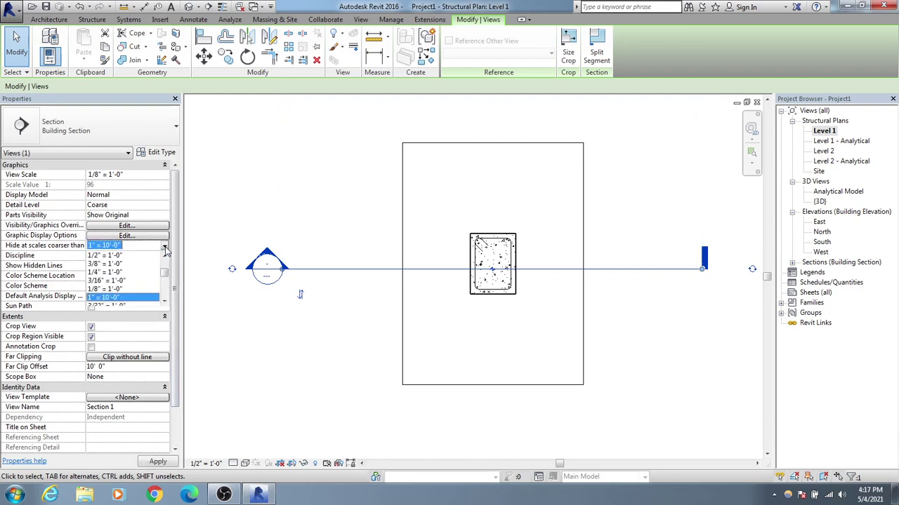
left_click(161, 246)
left_click(161, 245)
scroll(135, 293, "down", 2)
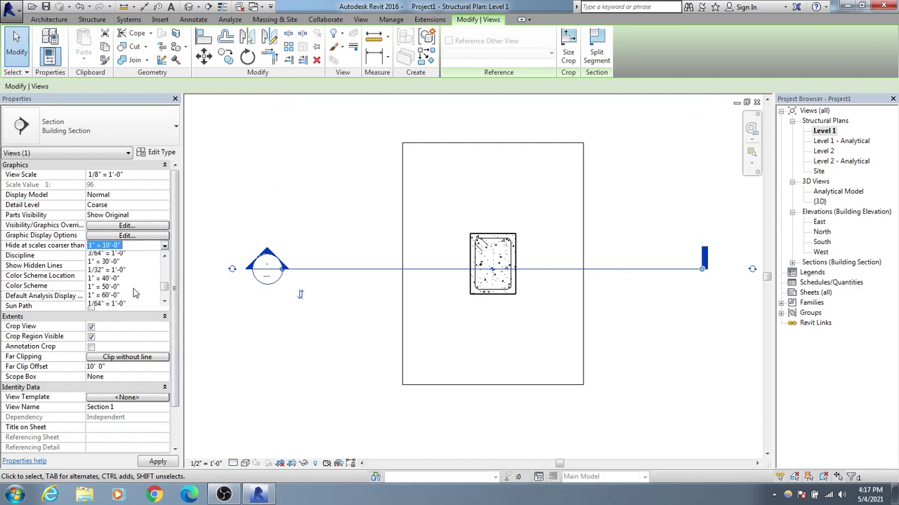
left_click(134, 263)
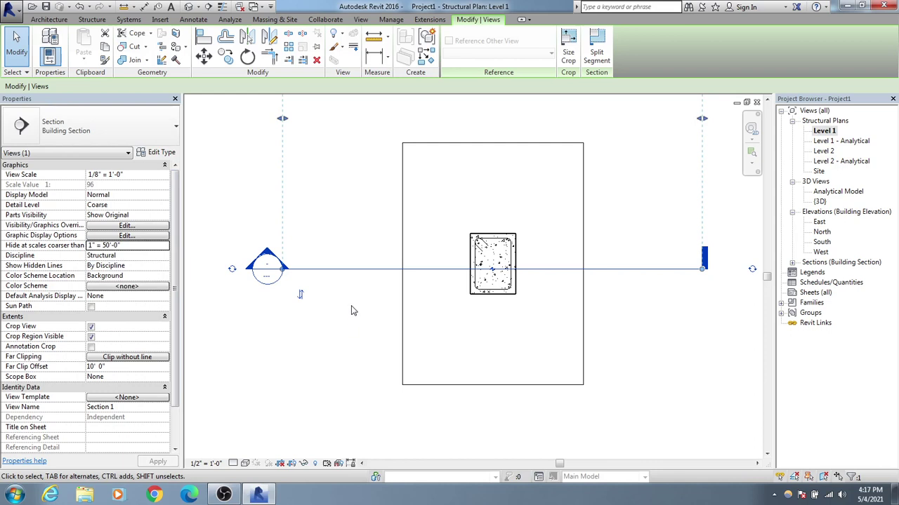
middle_click_drag(280, 311, 277, 311)
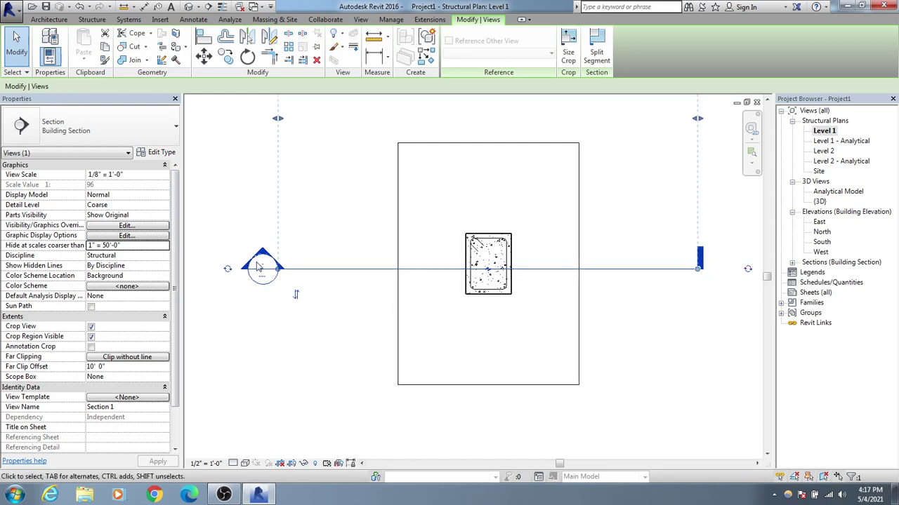
Step: Try view scales of 1" = 1'-0" and 1/8" = 1'-0" for the section through the column
left_click(125, 175)
left_click(164, 176)
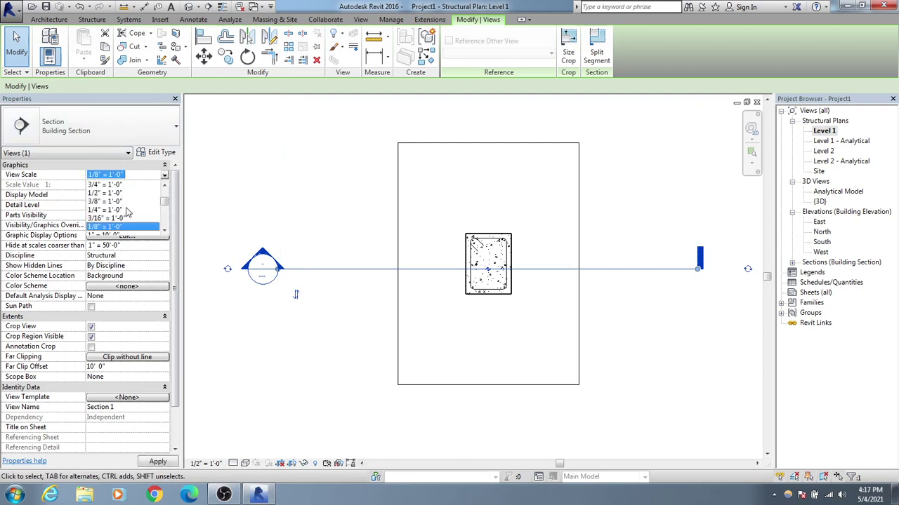
scroll(166, 196, "up", 2)
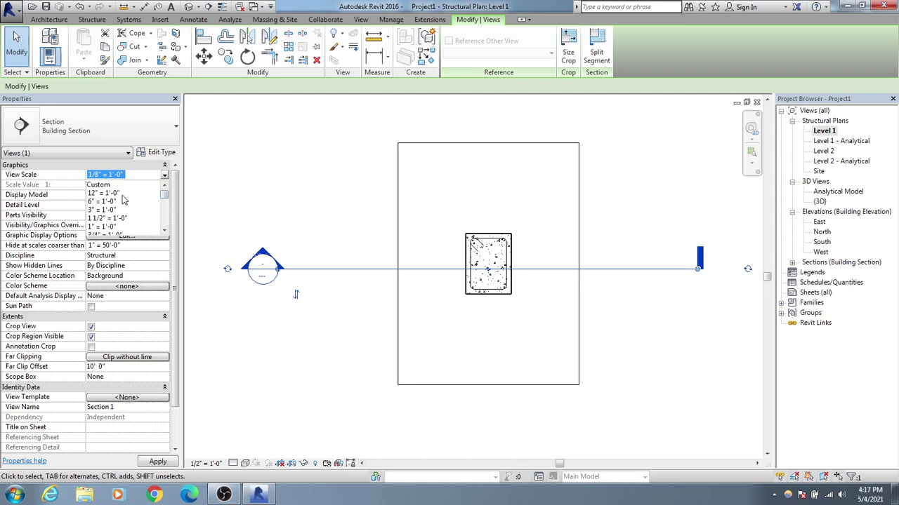
left_click(111, 226)
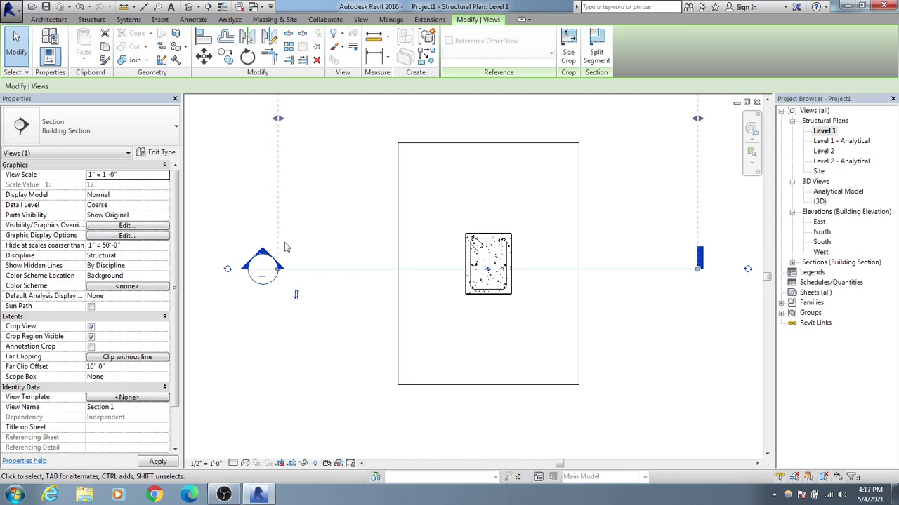
mouse_move(274, 328)
middle_mouse_down()
mouse_move(285, 337)
mouse_move(278, 329)
middle_mouse_up()
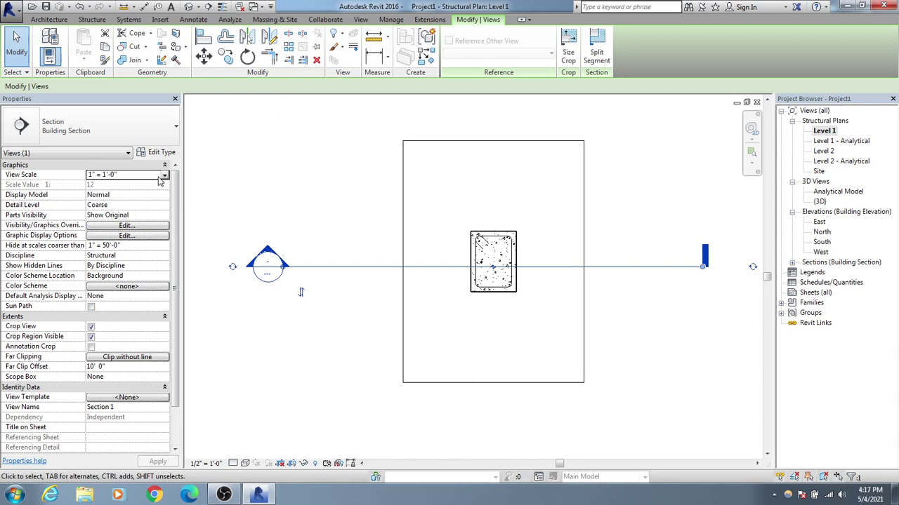
left_click(160, 175)
left_click(164, 175)
scroll(140, 221, "down", 3)
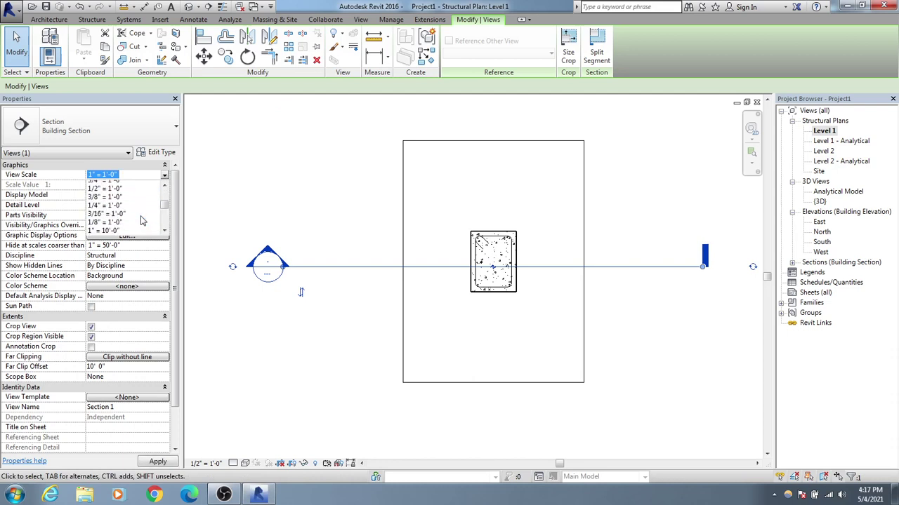
left_click(125, 204)
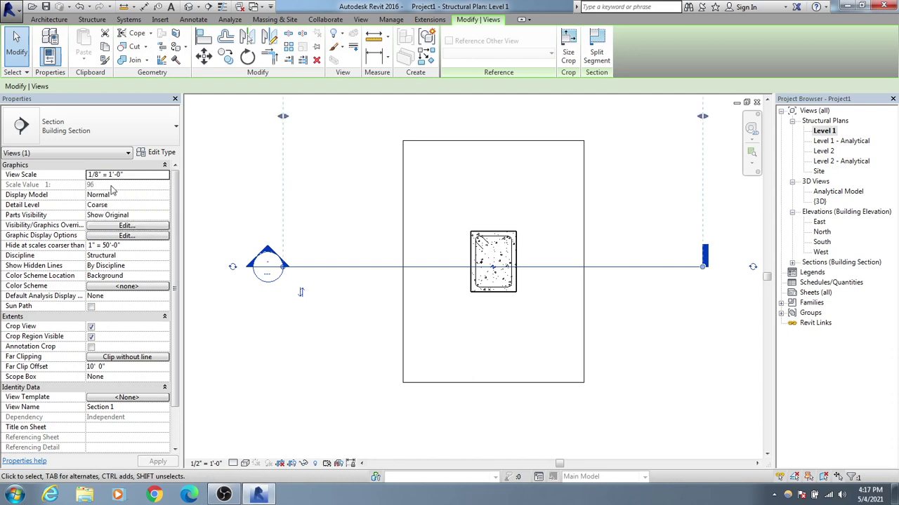
Step: Set the section's view scale to 1" = 30'-0" and deselect the section
left_click(134, 175)
left_click(166, 176)
scroll(134, 218, "down", 4)
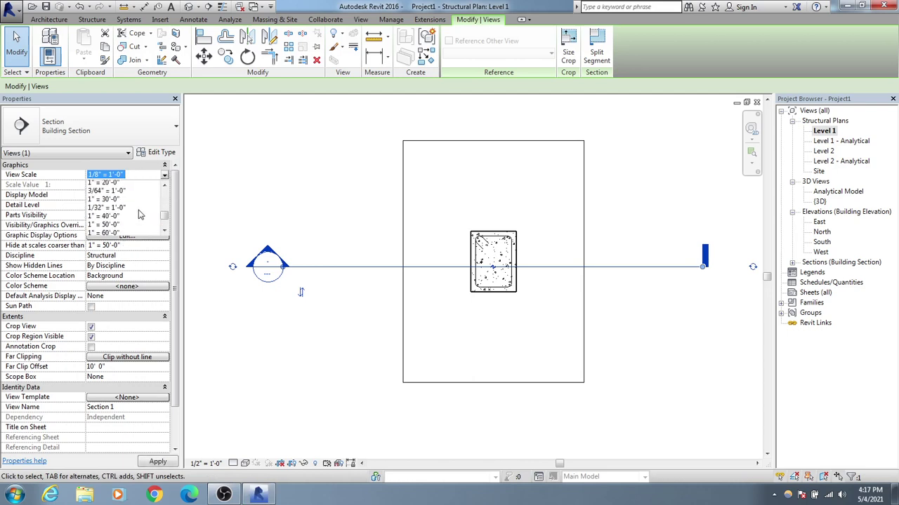
scroll(121, 200, "up", 3)
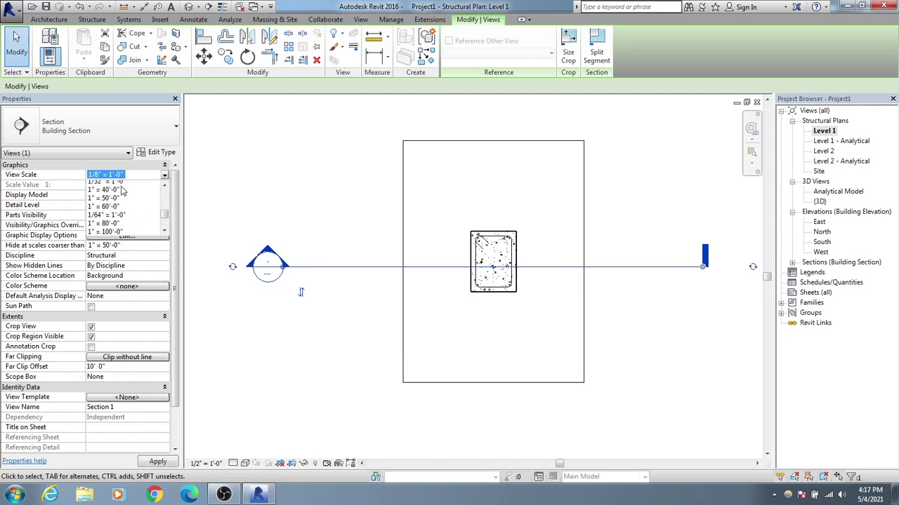
left_click(121, 185)
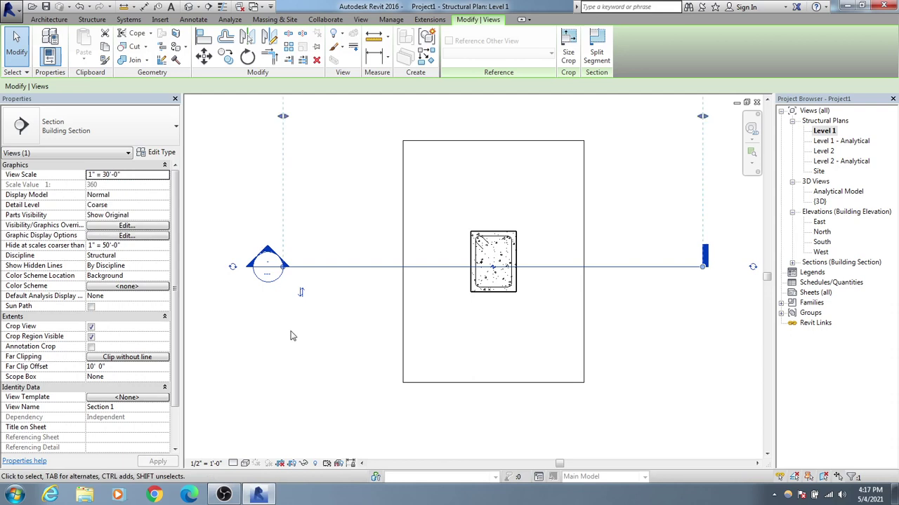
middle_click_drag(291, 335, 293, 335)
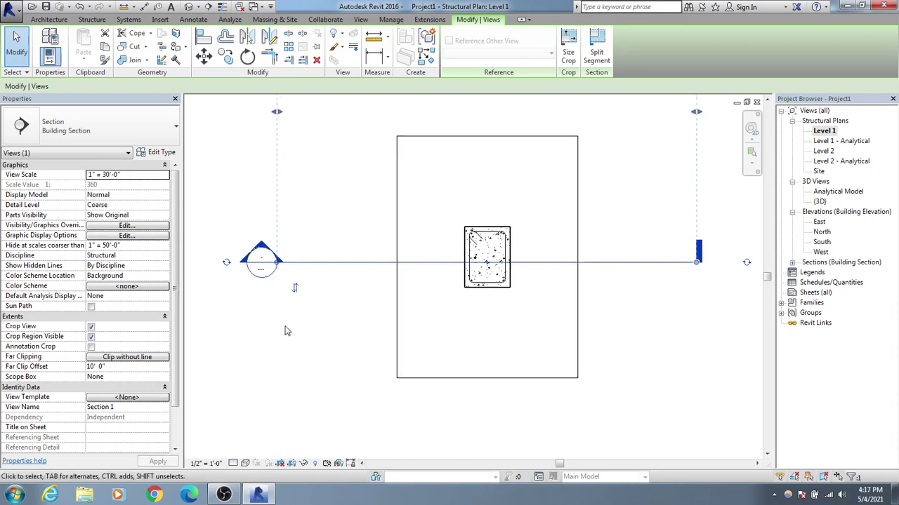
left_click(285, 331)
scroll(285, 331, "down", 2)
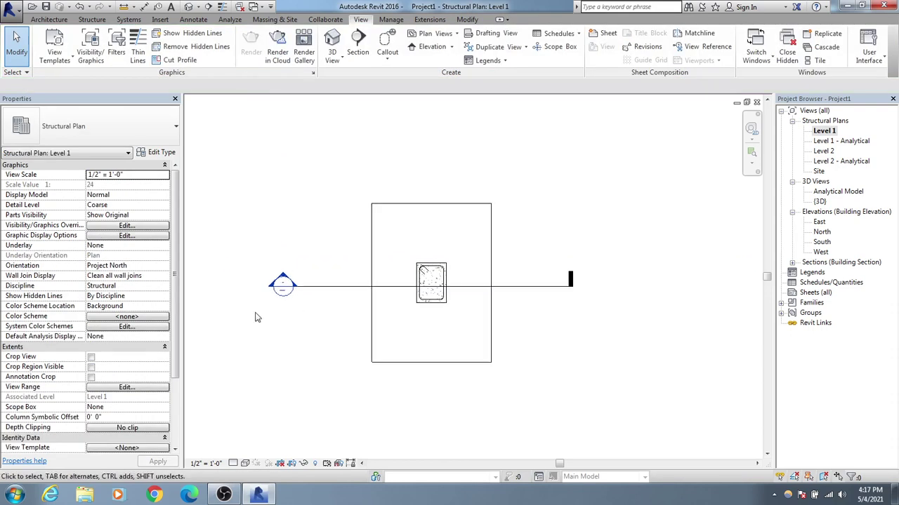
middle_click_drag(275, 342, 286, 342)
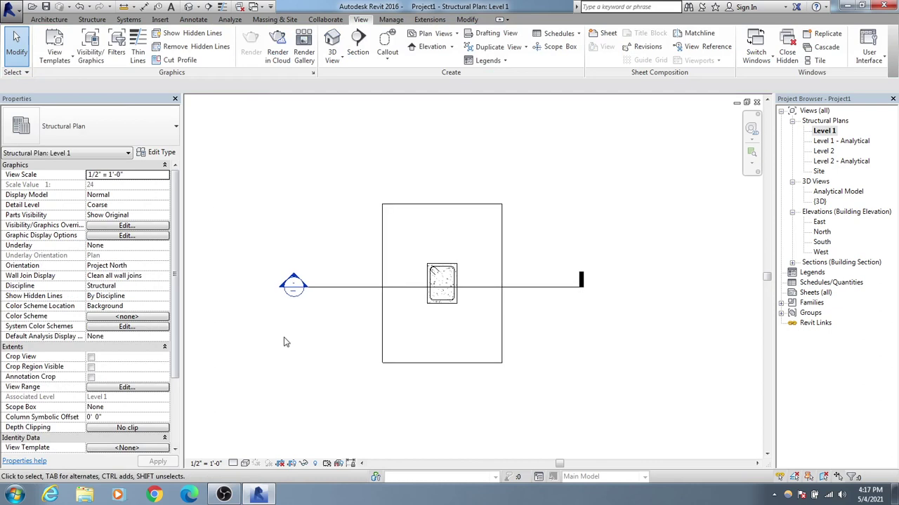
middle_click_drag(292, 341, 304, 337)
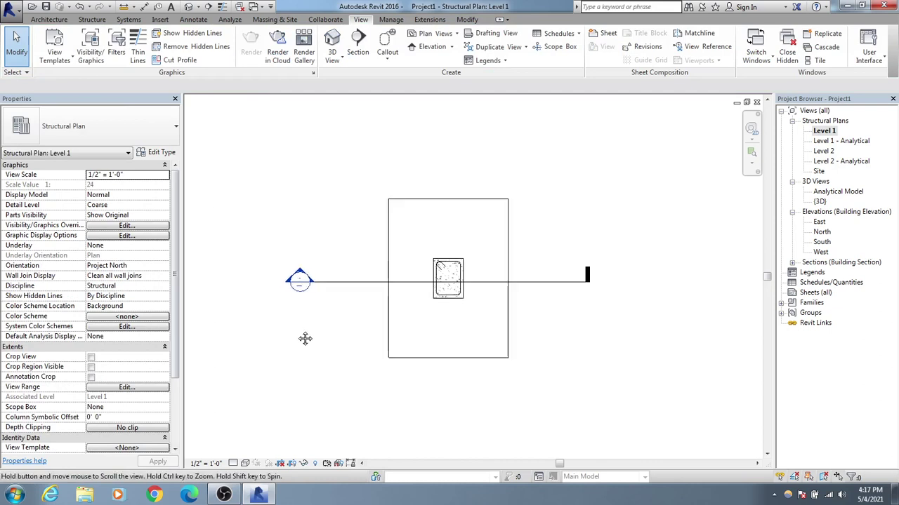
scroll(398, 293, "up", 2)
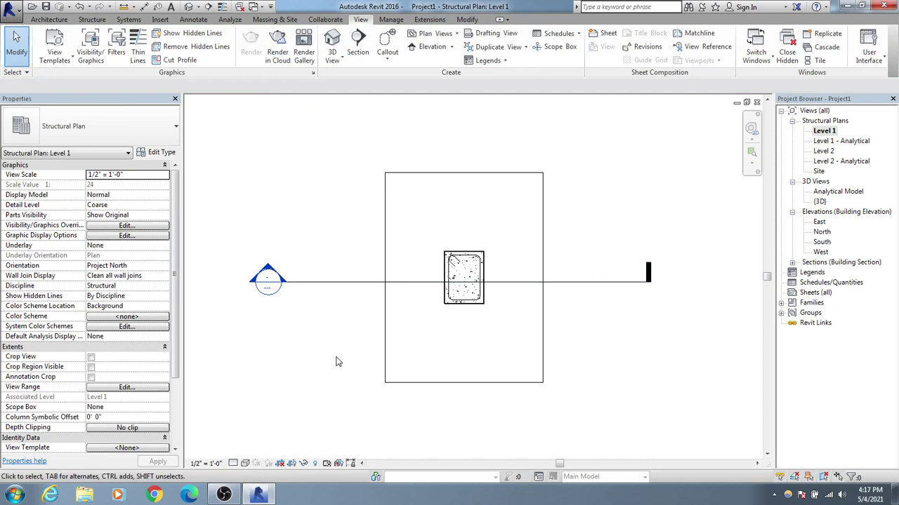
middle_click_drag(335, 362, 348, 358)
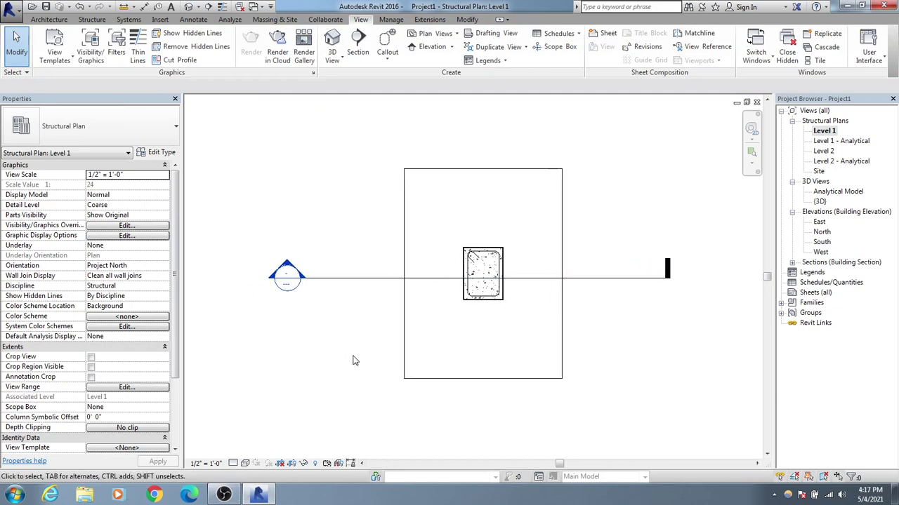
scroll(446, 287, "up", 2)
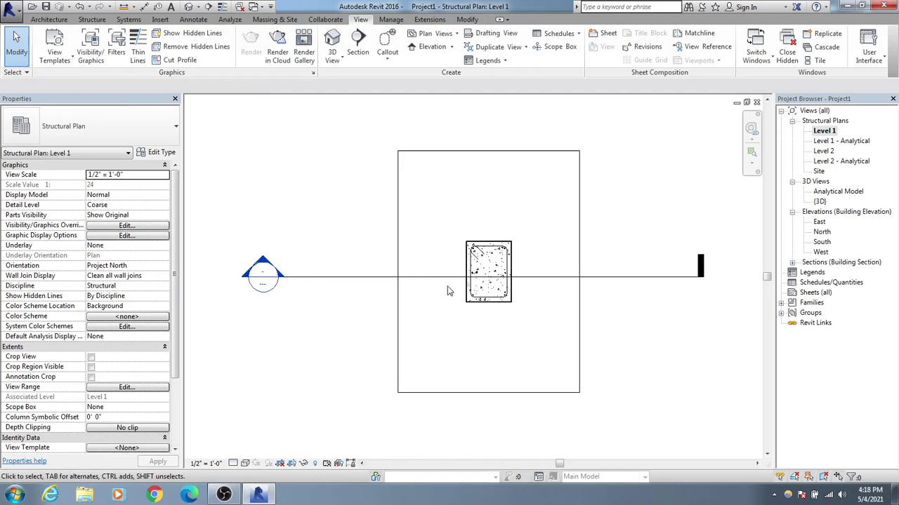
scroll(339, 274, "down", 2)
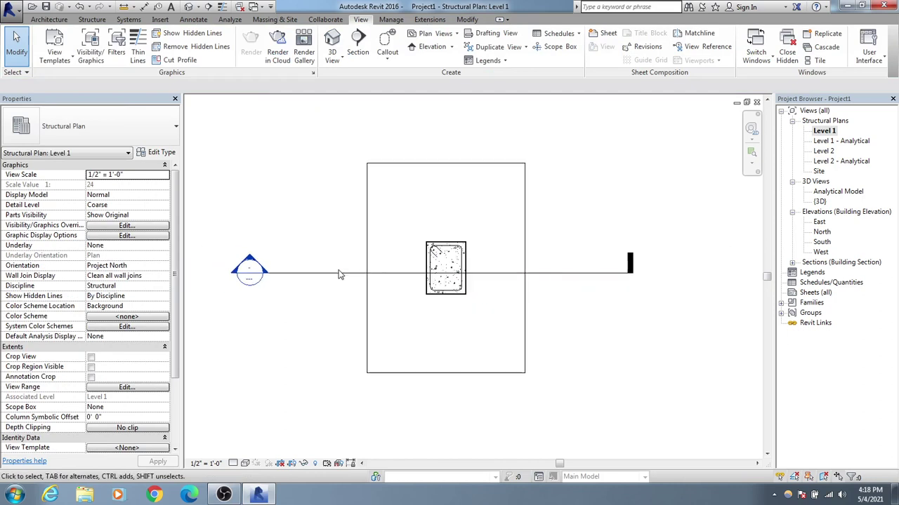
Step: Open the Section 1 view showing the reinforced column and its footing
left_click(792, 263)
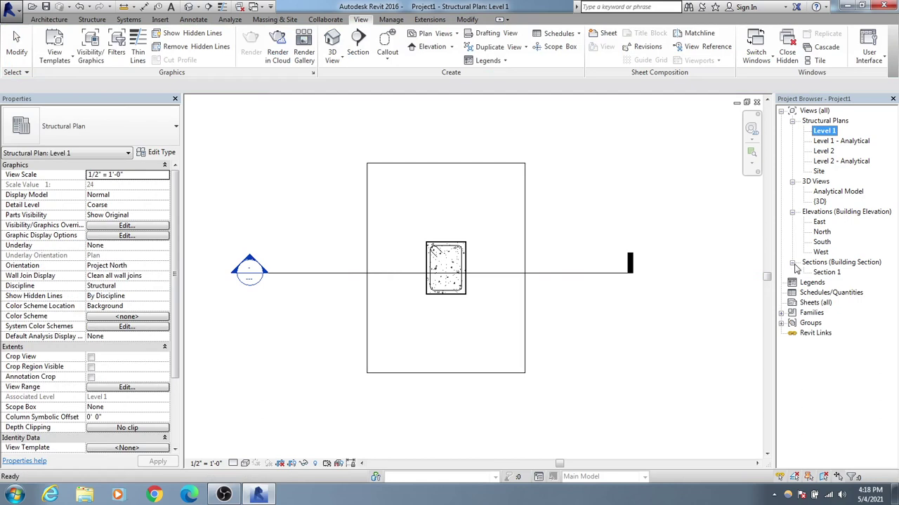
double_click(826, 273)
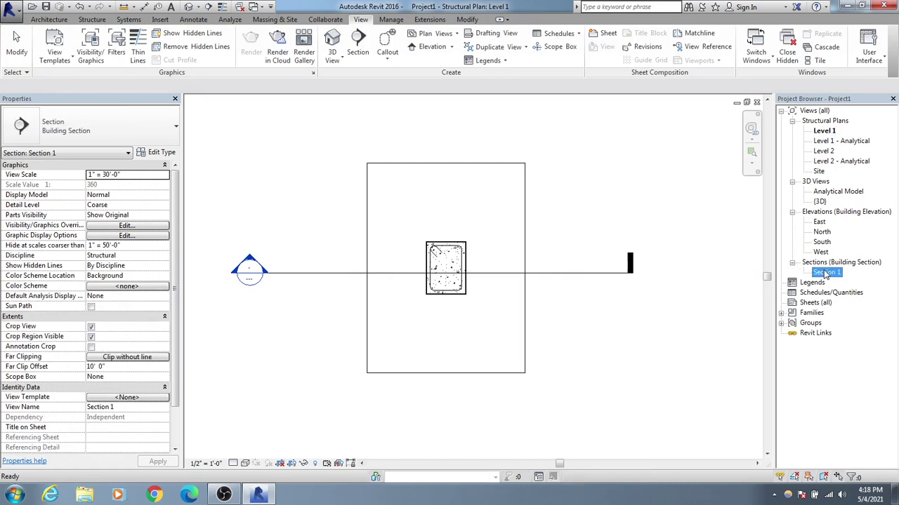
scroll(451, 311, "up", 6)
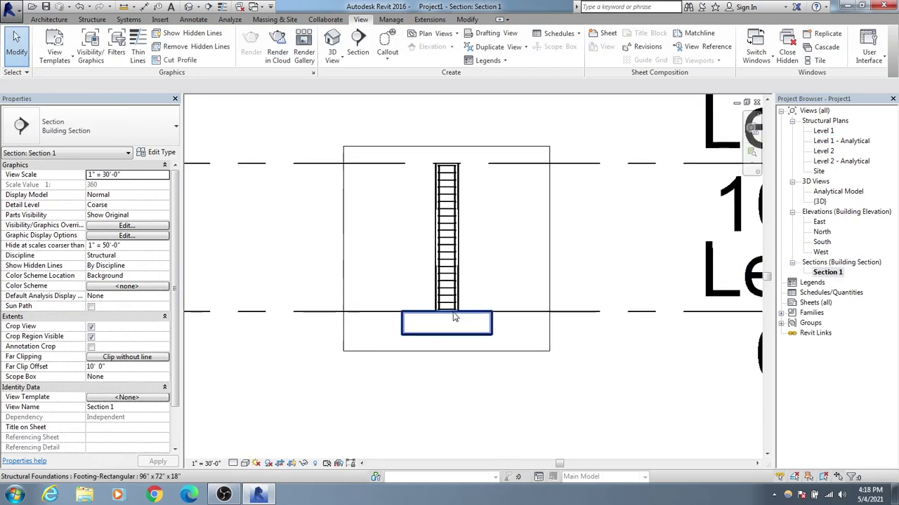
scroll(400, 311, "down", 5)
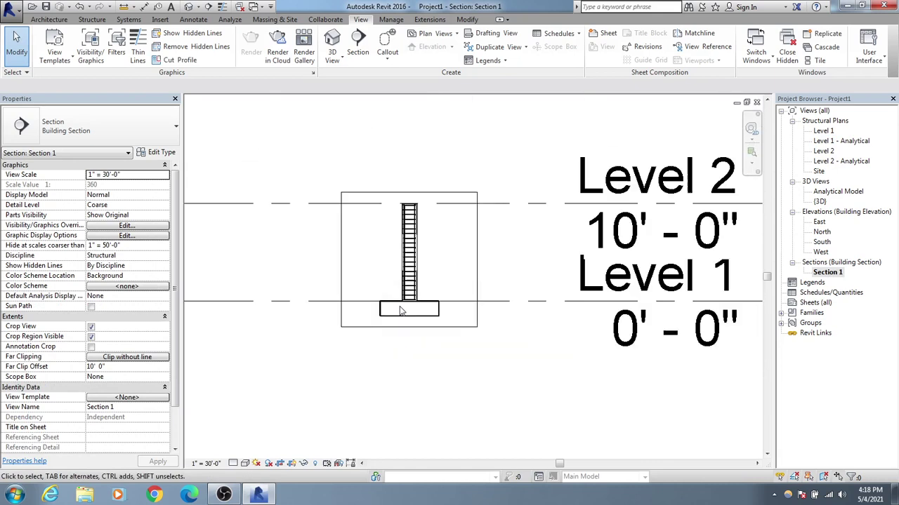
Step: Lower the upper edge of the section's crop region to just above the footing, keeping only a short column stub
left_click(468, 194)
left_click_drag(415, 195, 419, 287)
middle_click_drag(366, 307, 320, 247)
scroll(349, 246, "up", 4)
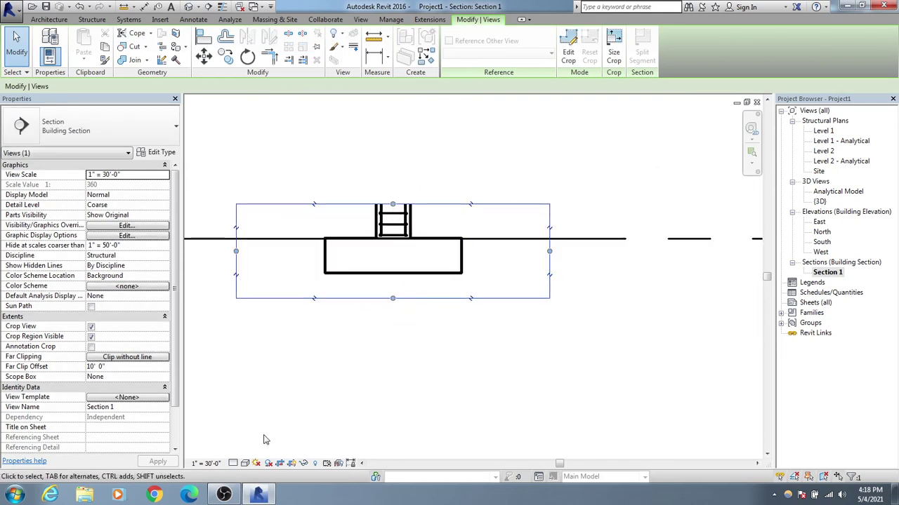
Step: Set the Section 1 view scale to 3/8" = 1'-0"
left_click(222, 463)
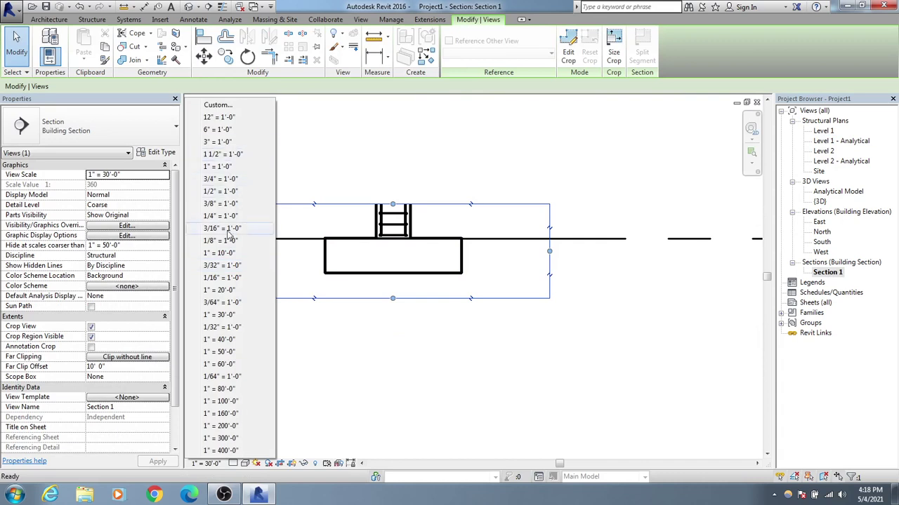
left_click(228, 204)
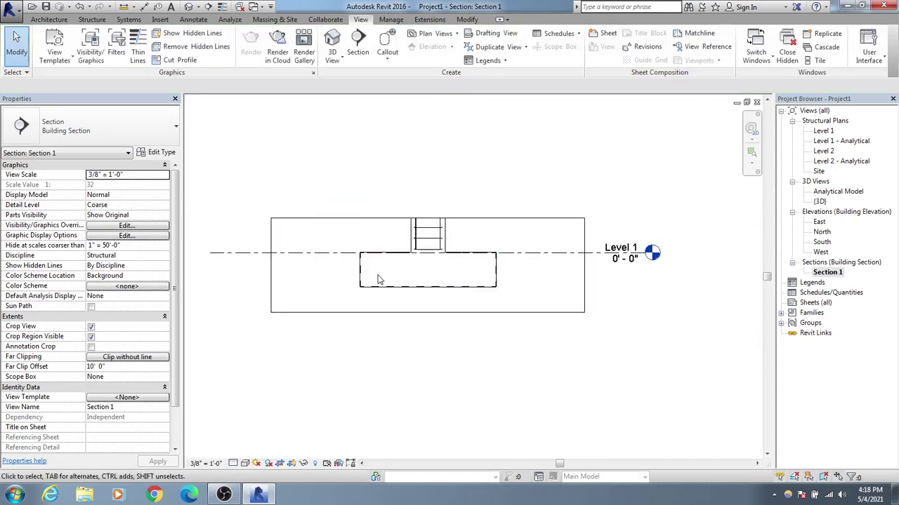
scroll(387, 271, "up", 3)
middle_click_drag(444, 272, 408, 273)
scroll(379, 265, "up", 2)
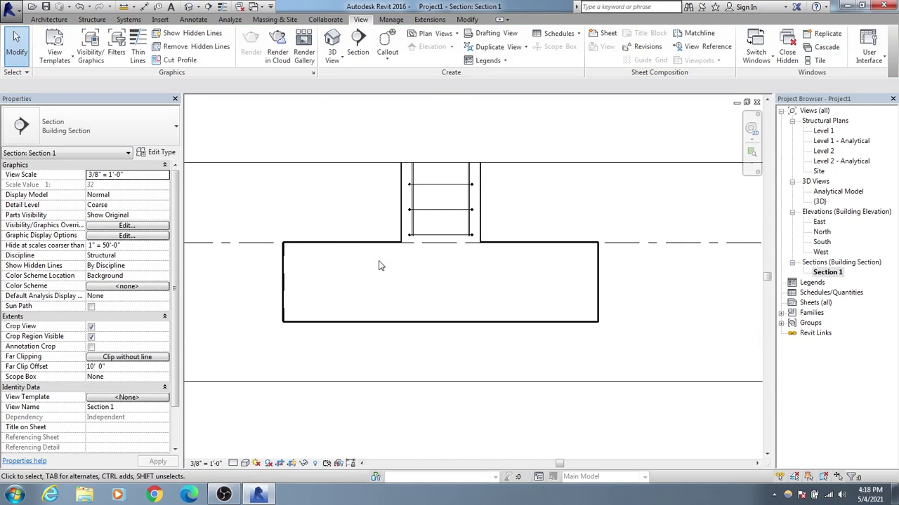
scroll(383, 277, "down", 4)
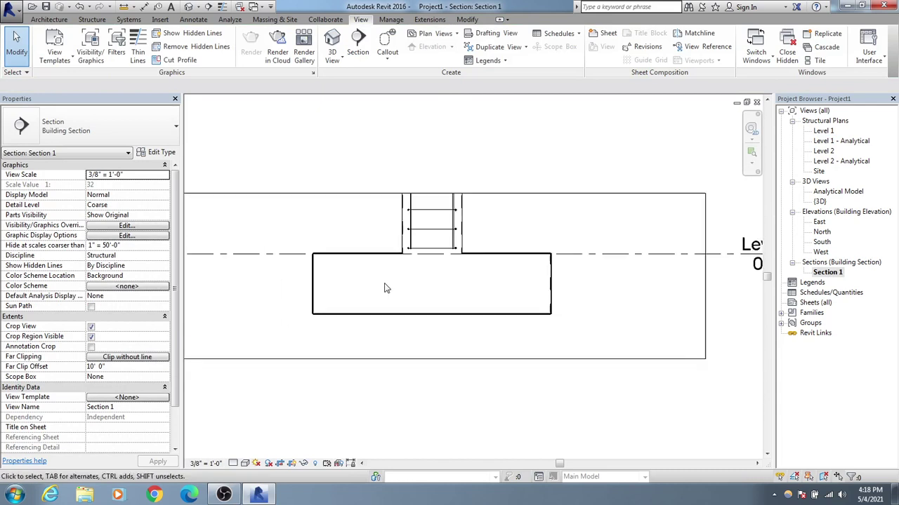
middle_click_drag(383, 288, 403, 294)
scroll(402, 289, "up", 3)
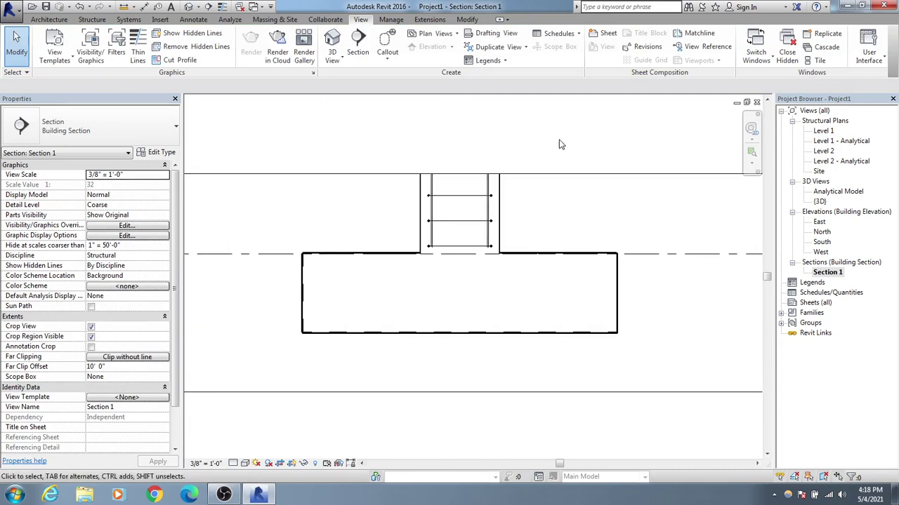
mouse_move(628, 146)
middle_mouse_down()
mouse_move(611, 142)
mouse_move(619, 138)
middle_mouse_up()
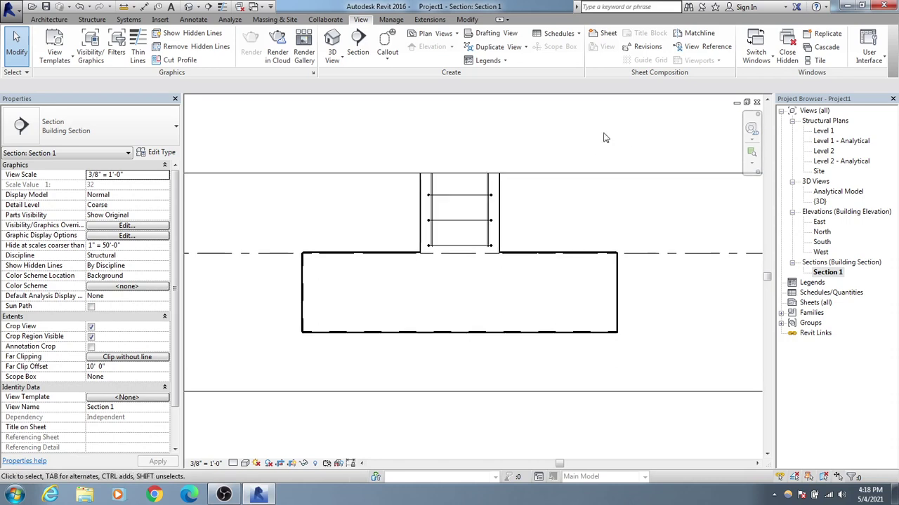
Step: Start placing structural rebar in the footing section, using Rebar Shape 02
left_click(92, 20)
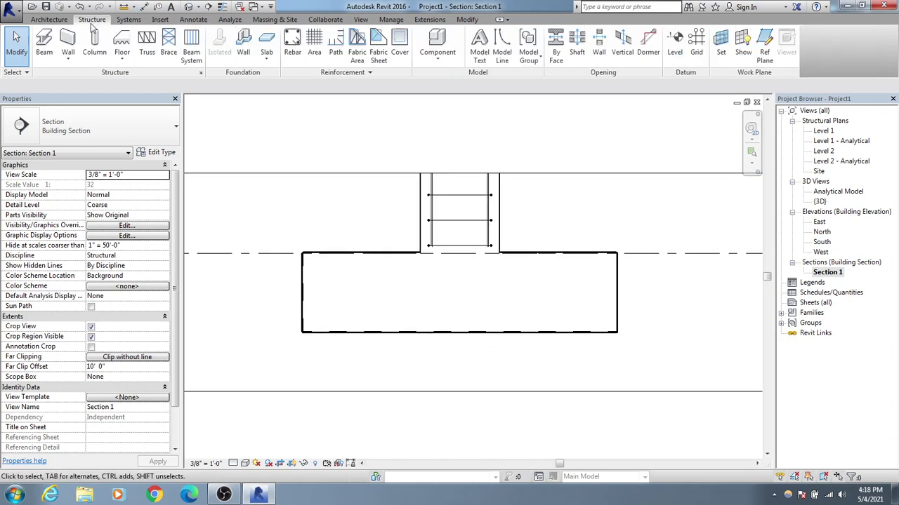
left_click(292, 46)
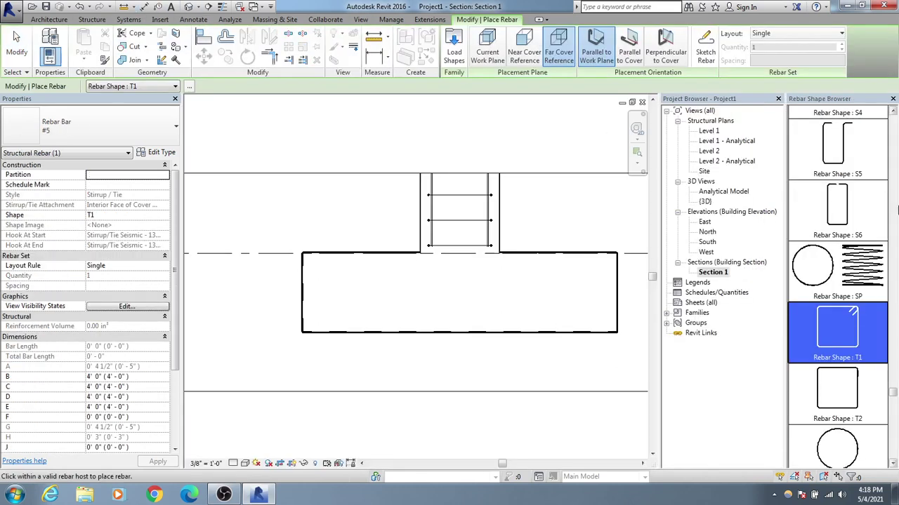
left_click_drag(894, 394, 894, 140)
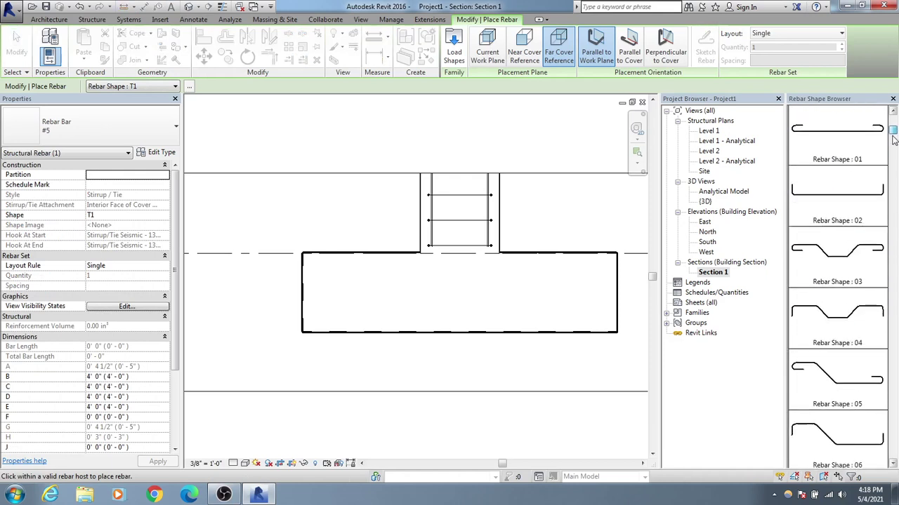
left_click(831, 204)
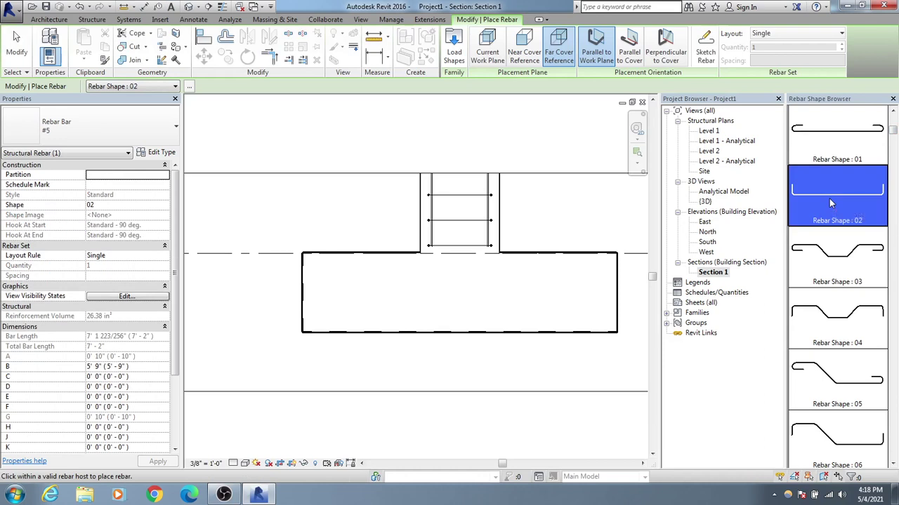
scroll(428, 323, "up", 3)
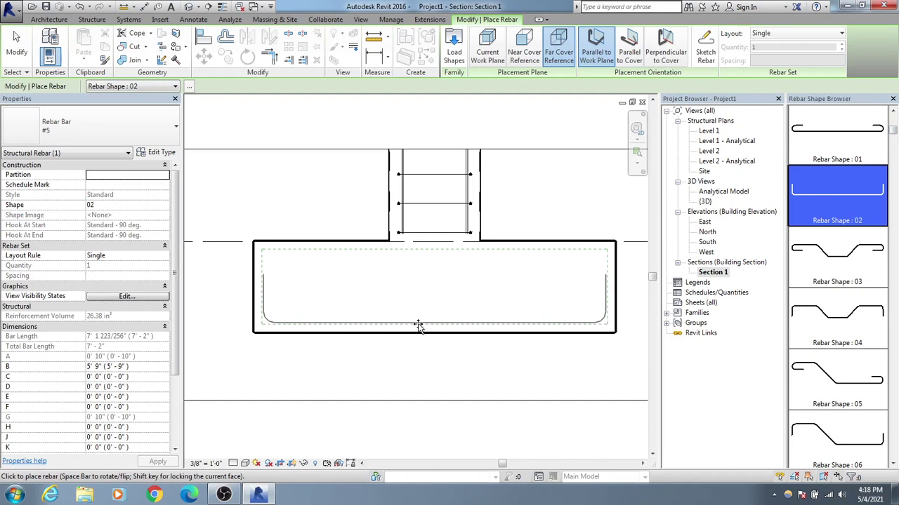
scroll(418, 324, "up", 2)
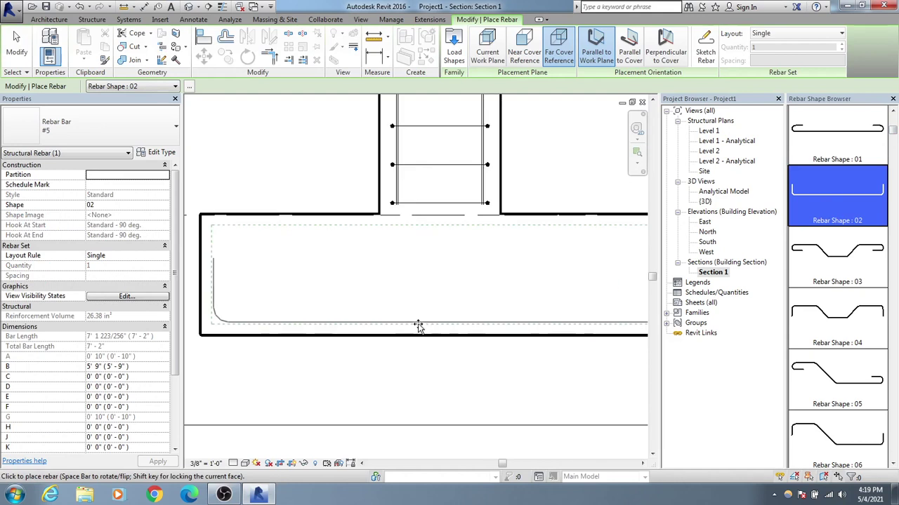
middle_click_drag(427, 330, 419, 328)
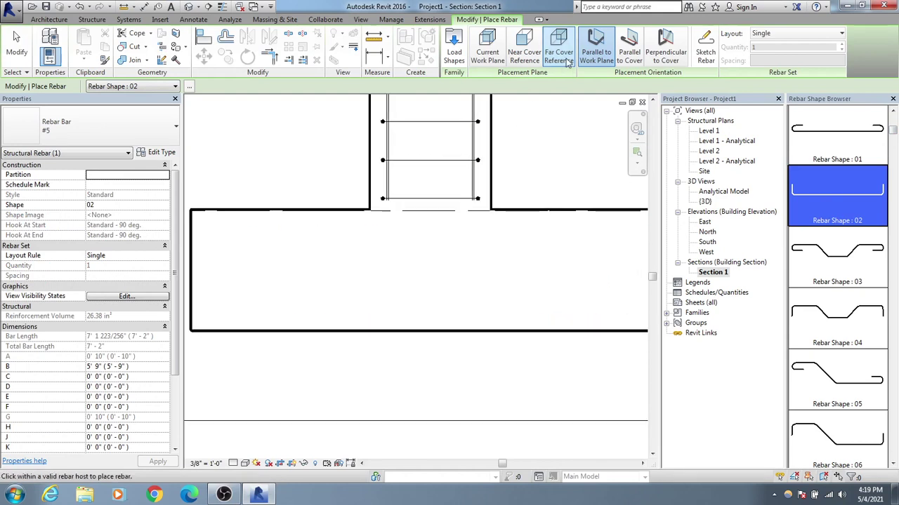
Step: Preview near cover, current work plane and parallel-to-cover placement for the bar, returning to far cover reference parallel to the work plane
left_click(526, 58)
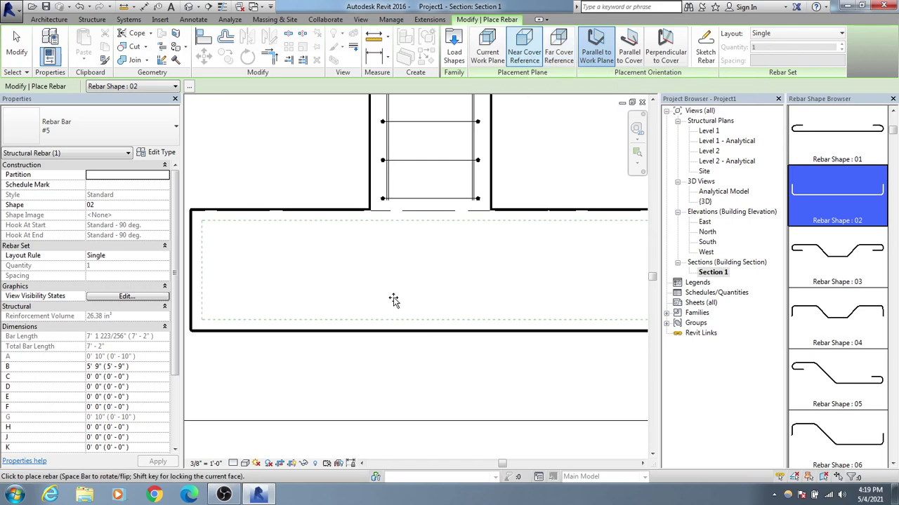
left_click(573, 56)
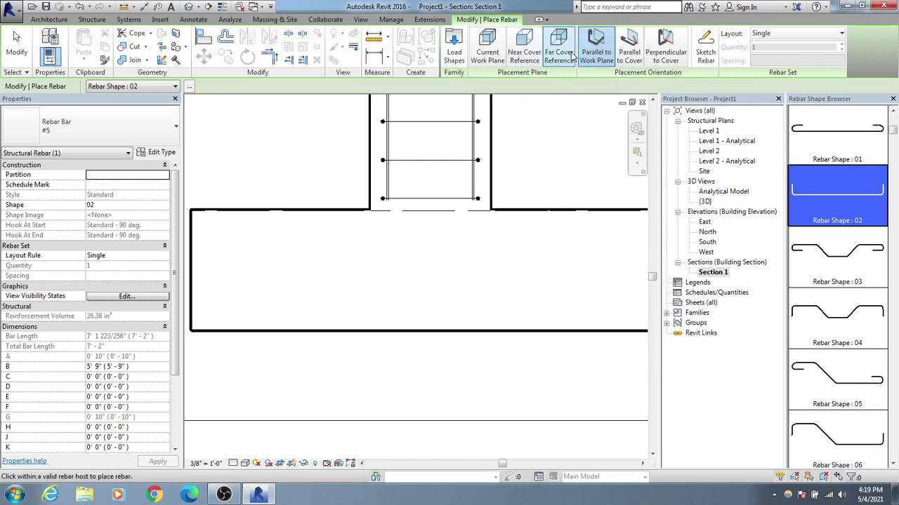
left_click(485, 50)
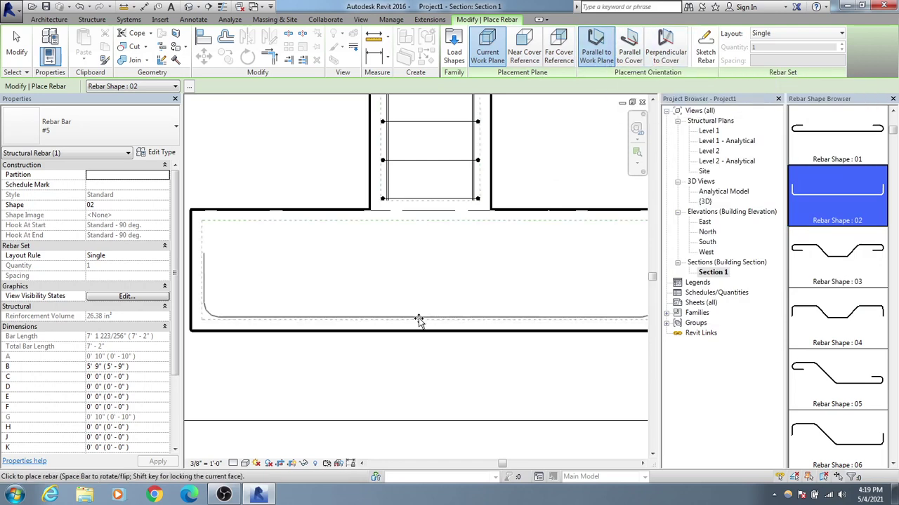
left_click(569, 48)
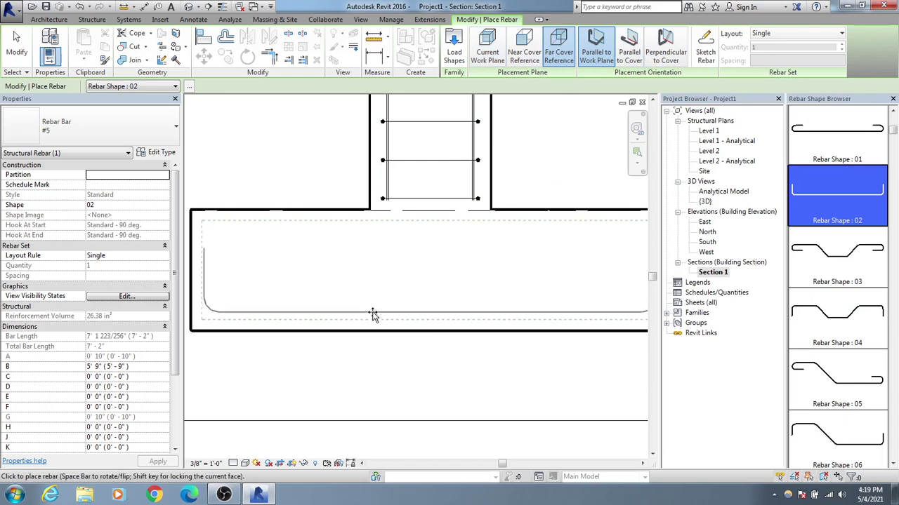
left_click(636, 60)
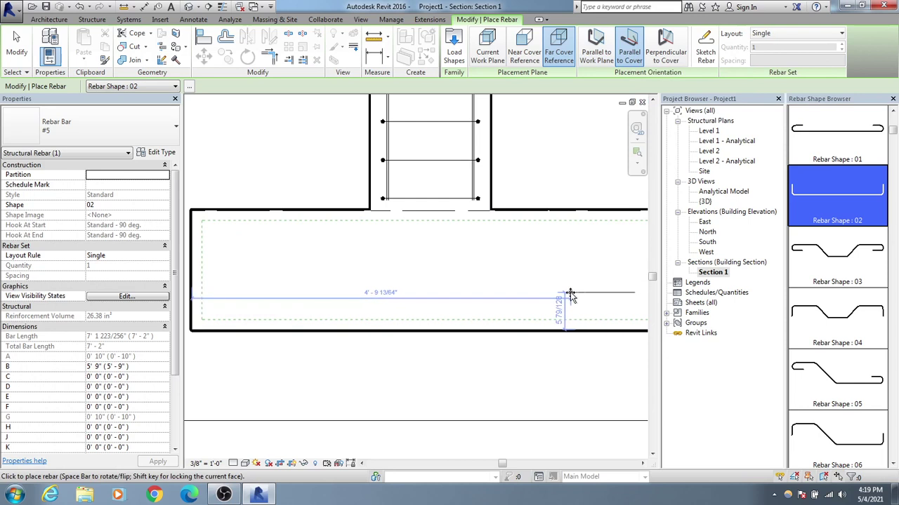
left_click(596, 51)
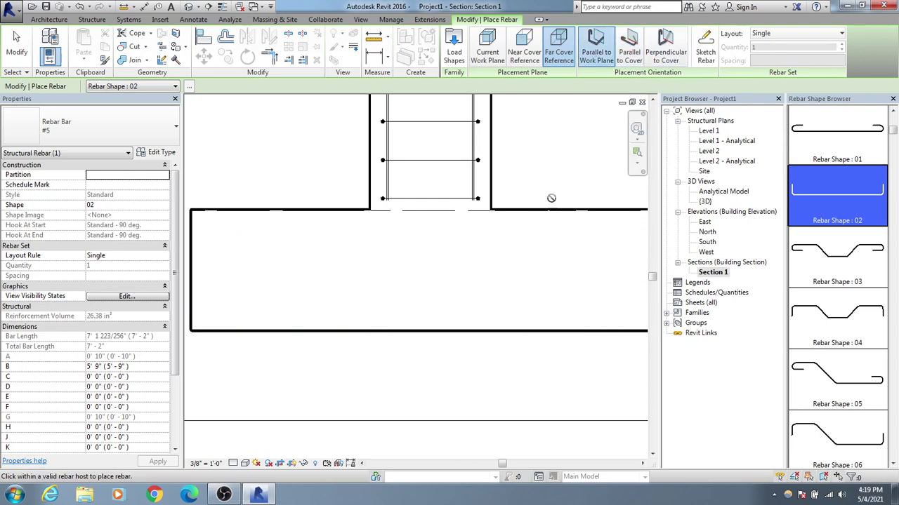
Step: Place the U-shaped bar along the footing's bottom cover line and finish rebar placement
scroll(422, 315, "down", 2)
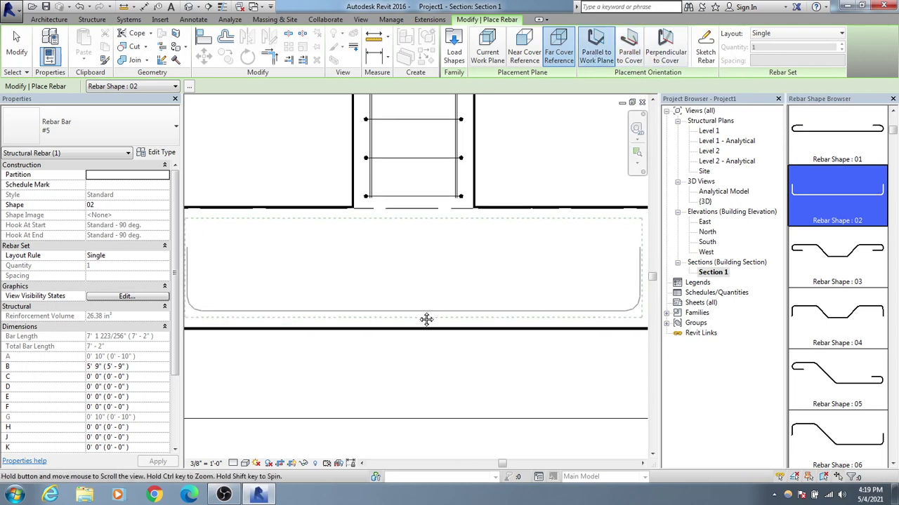
scroll(411, 309, "up", 2)
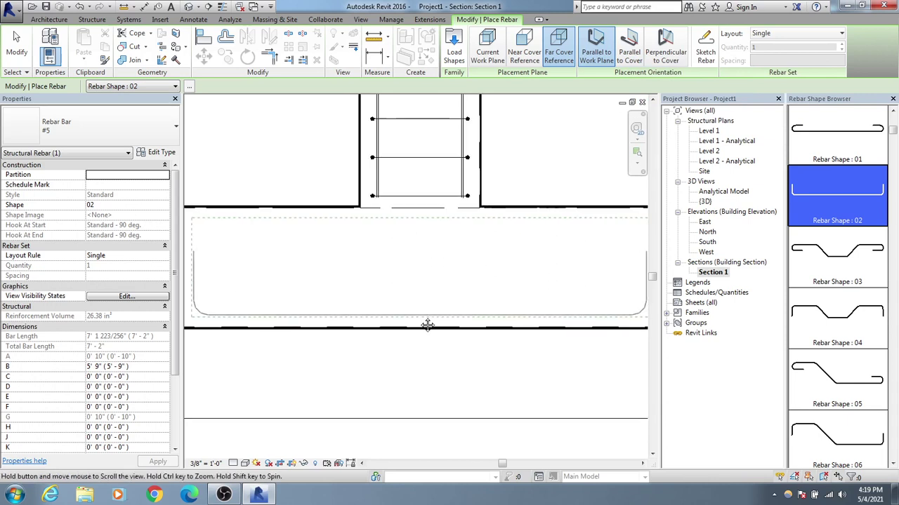
middle_click_drag(425, 322, 435, 324)
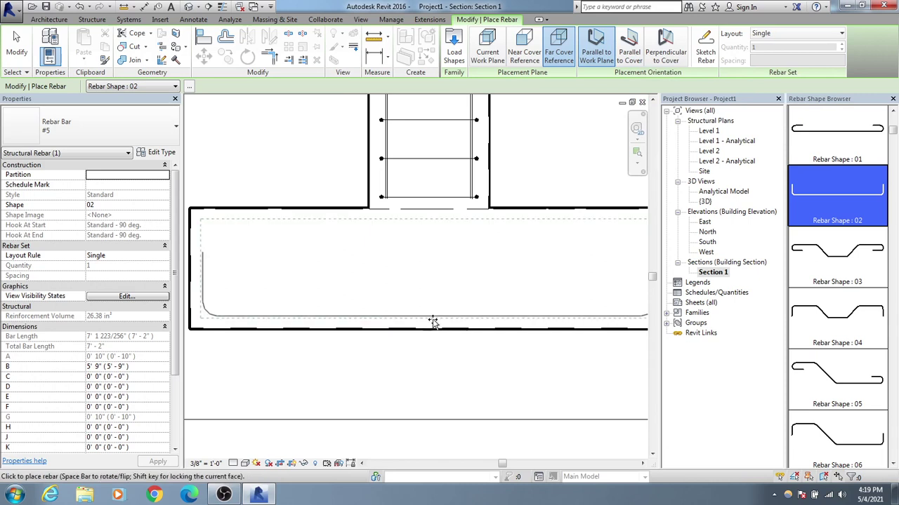
left_click(432, 317)
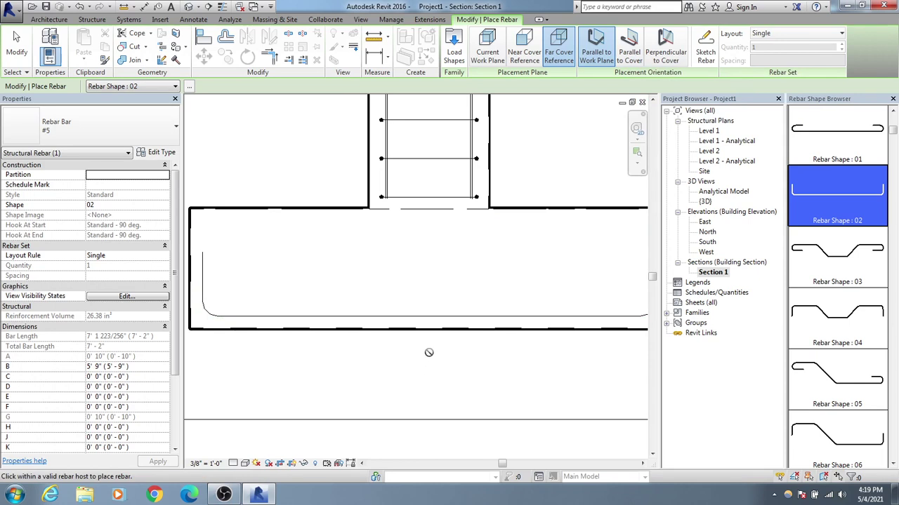
key("Escape")
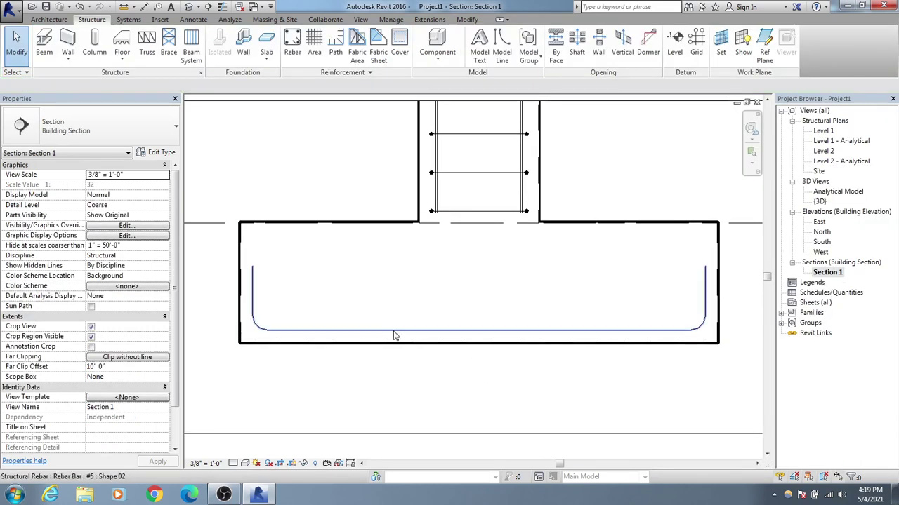
Step: Set the footing bar's layout to Maximum Spacing at 0' 5"
left_click(395, 331)
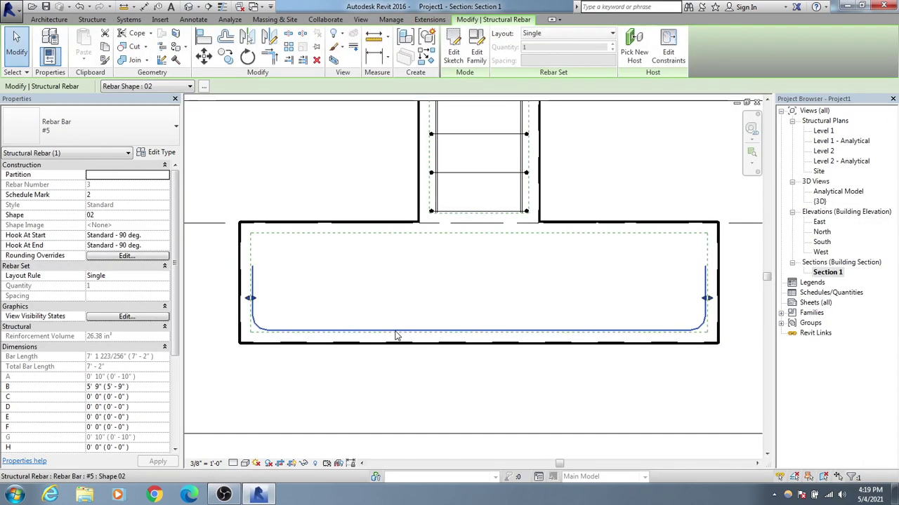
left_click(611, 33)
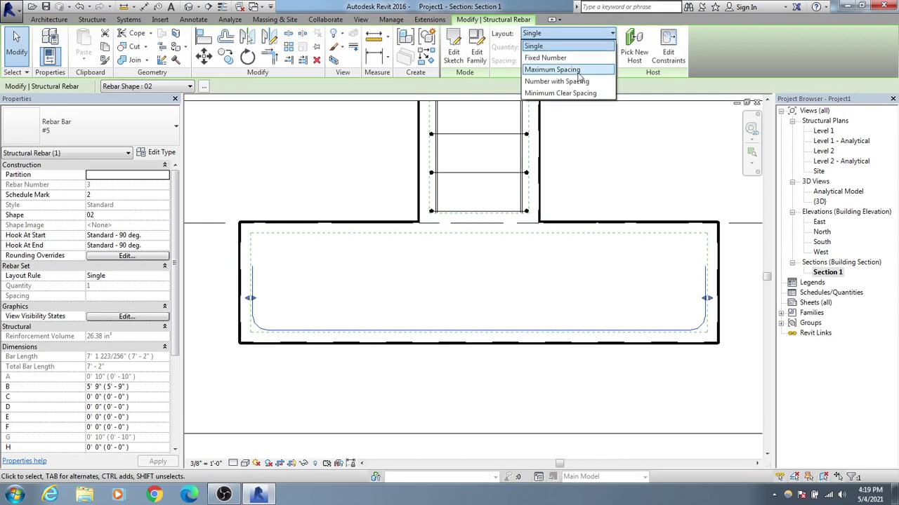
left_click(552, 69)
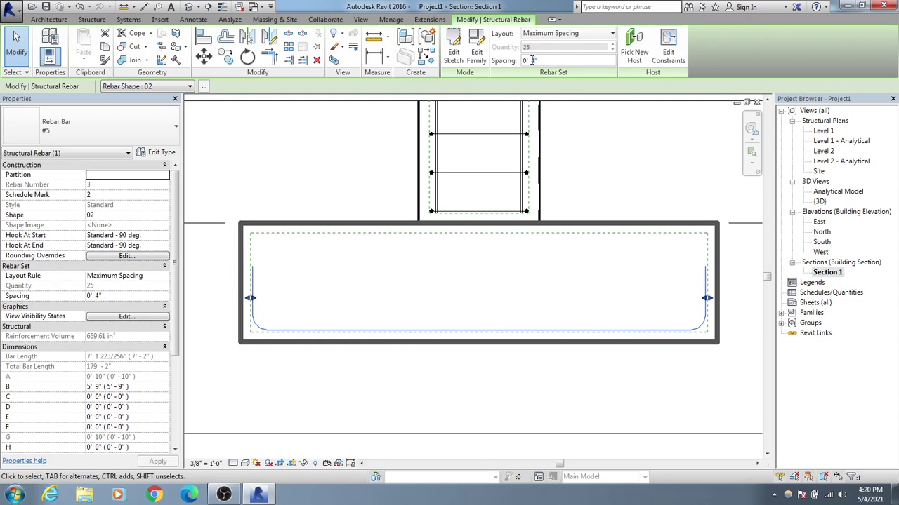
key("Return")
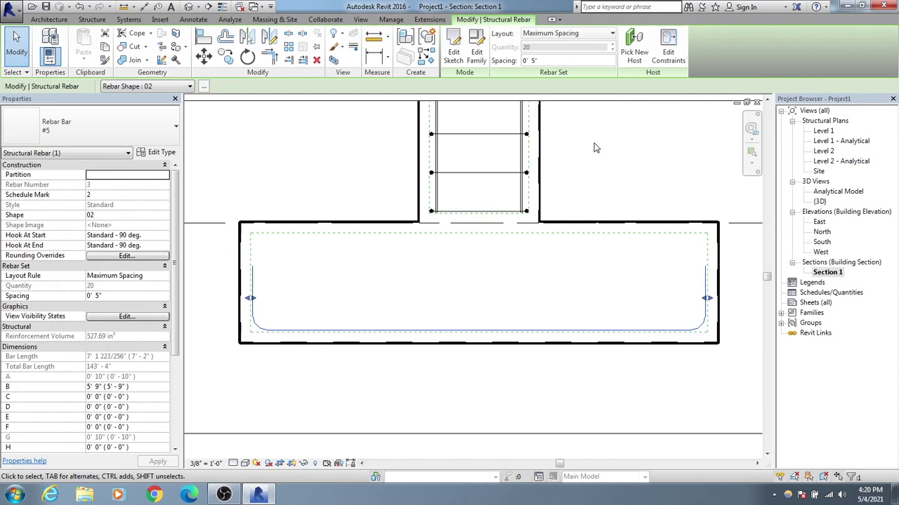
left_click(594, 164)
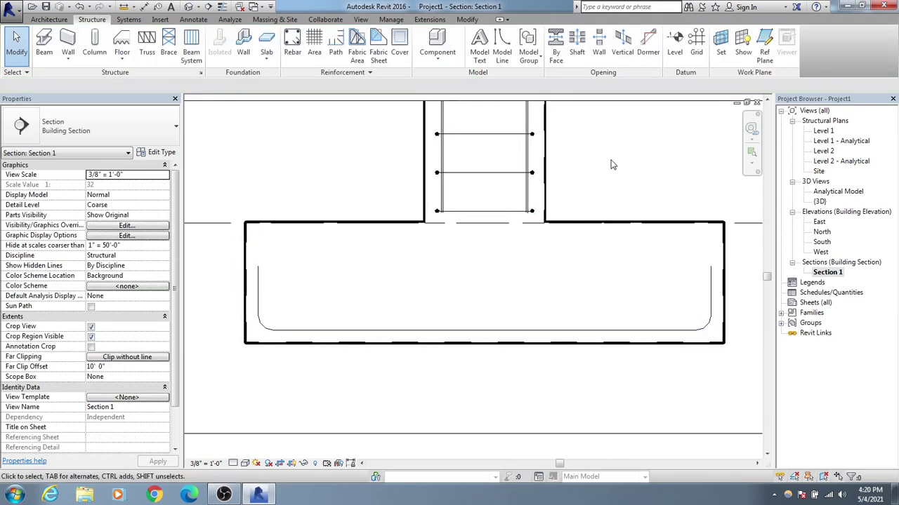
Step: Check the footing bar set in the section, and inspect its distribution through the footing in the {3D} view
left_click(608, 330)
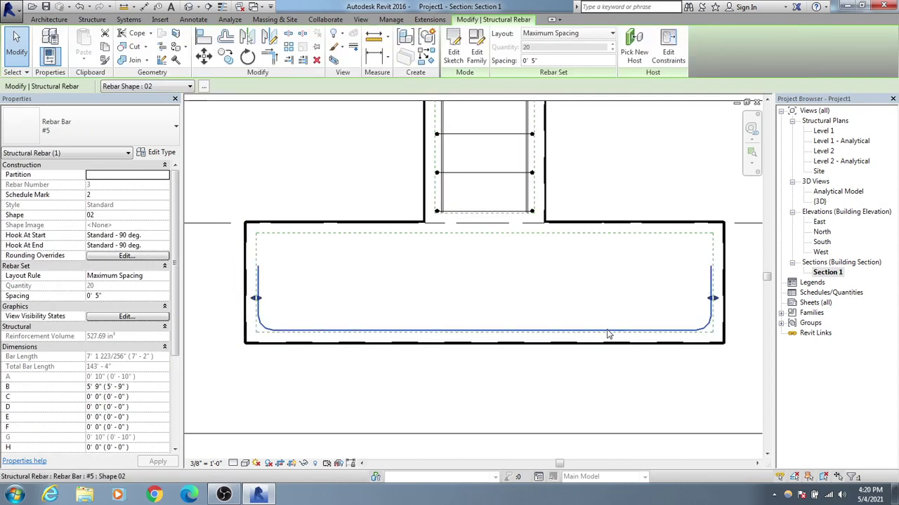
left_click(652, 180)
middle_click_drag(652, 180, 649, 179)
double_click(822, 202)
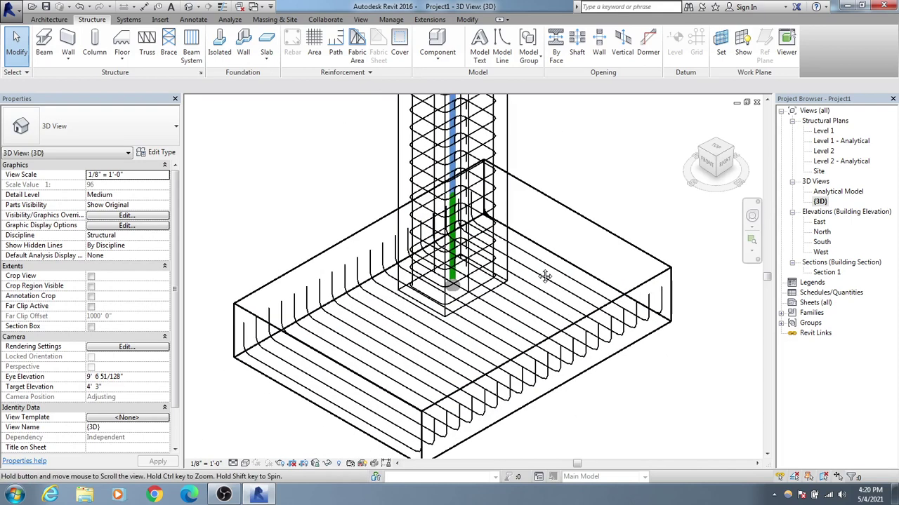
middle_click_drag(513, 276, 546, 279)
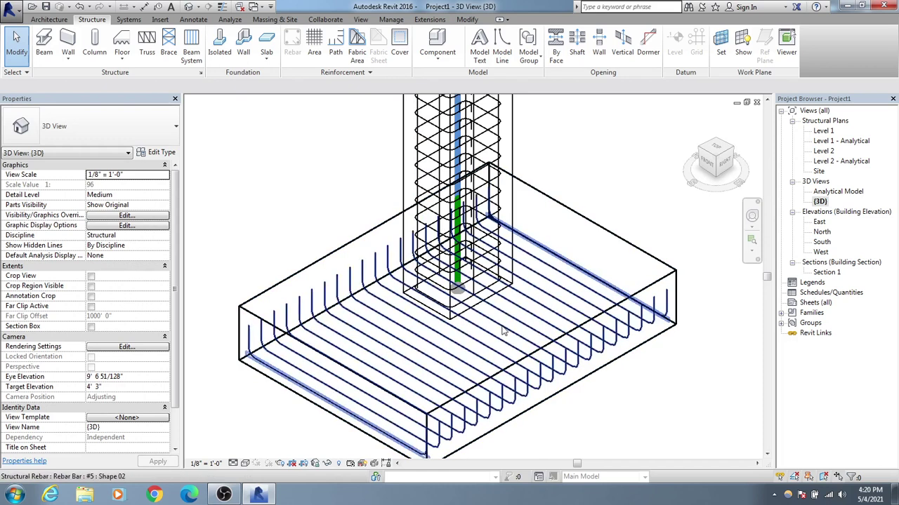
scroll(551, 293, "down", 2)
Step: Open the Level 1 structural plan showing the footing bars and the section line, leaving nothing selected
double_click(824, 131)
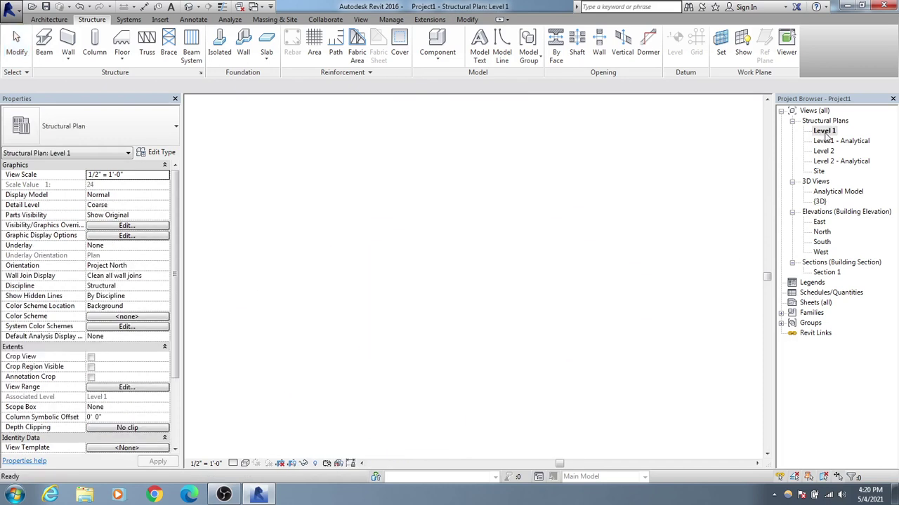
scroll(330, 299, "up", 1)
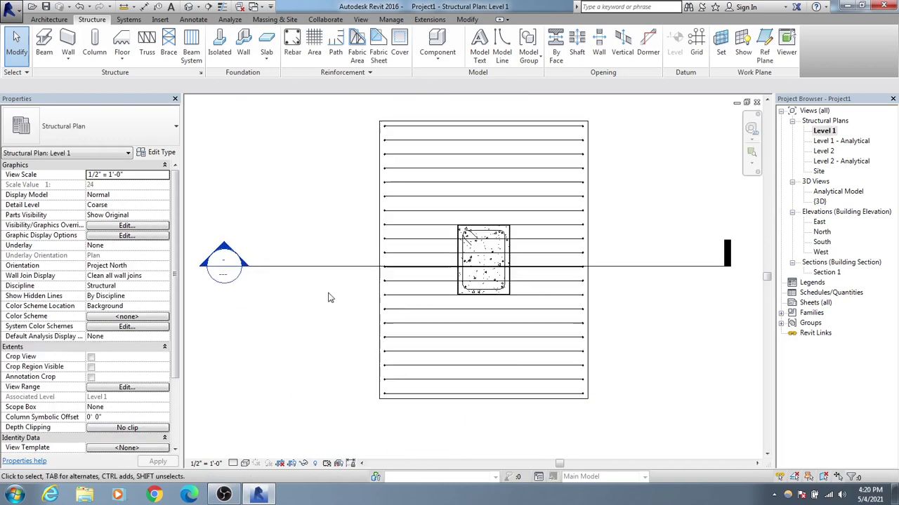
middle_click_drag(330, 298, 285, 295)
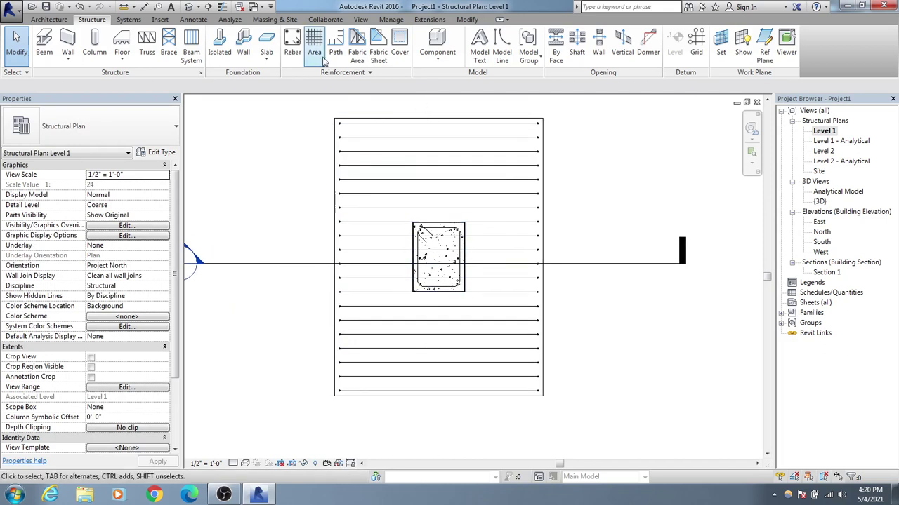
left_click(279, 270)
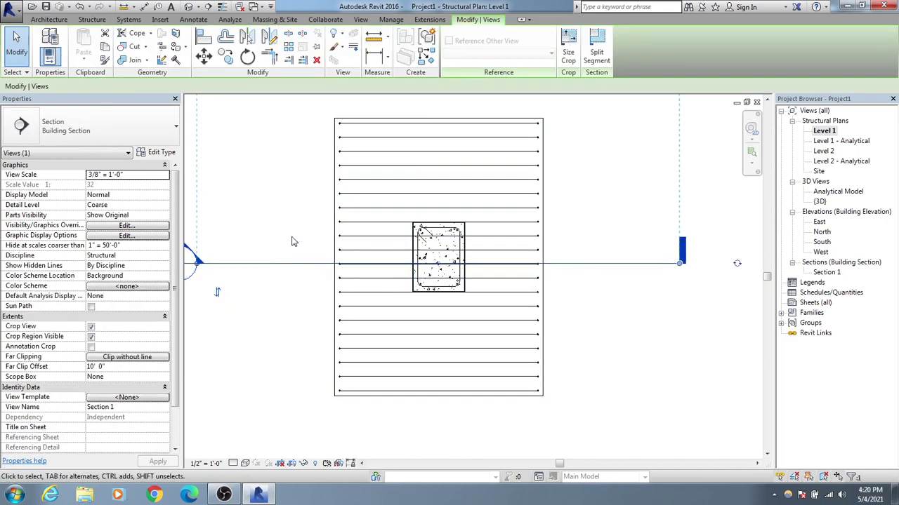
middle_click_drag(292, 241, 301, 242)
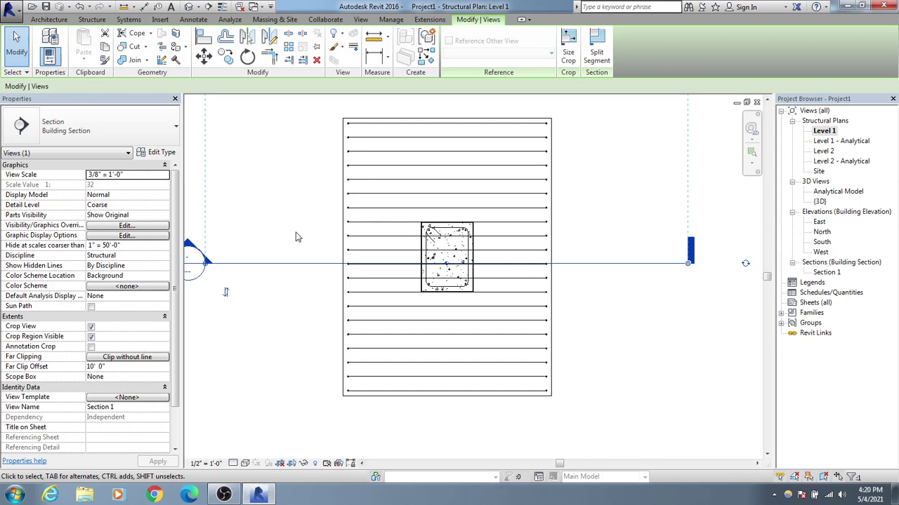
key("Escape")
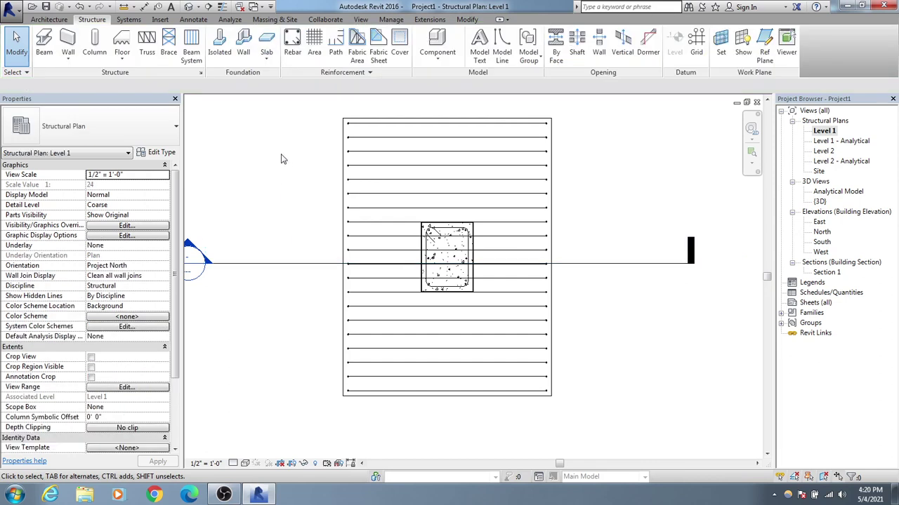
middle_click_drag(350, 167, 363, 166)
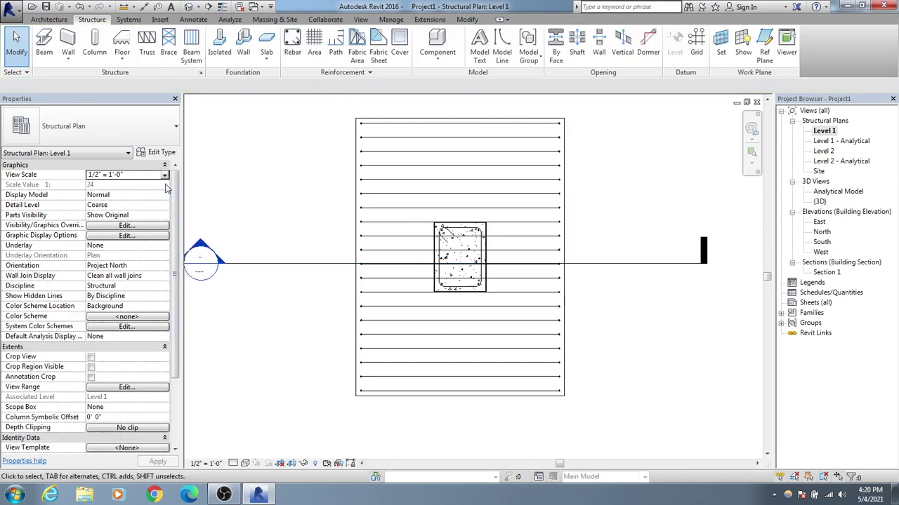
left_click(286, 263)
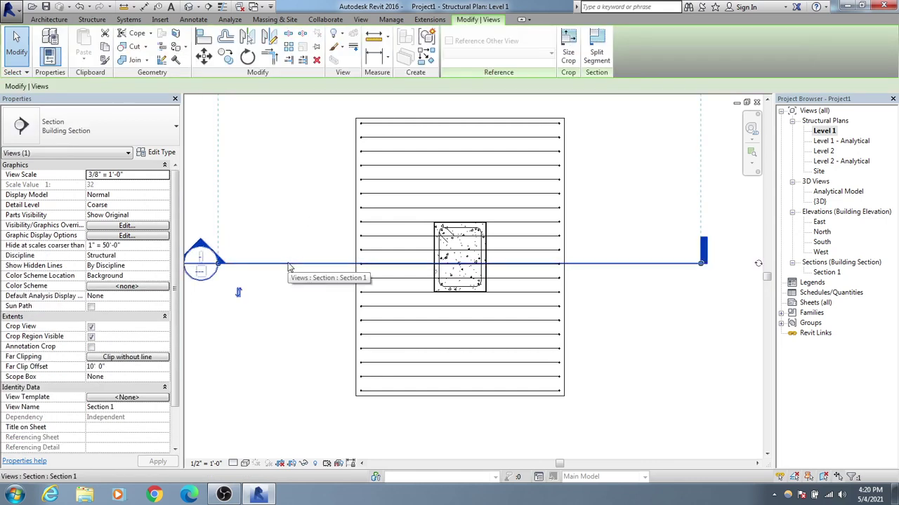
left_click(160, 152)
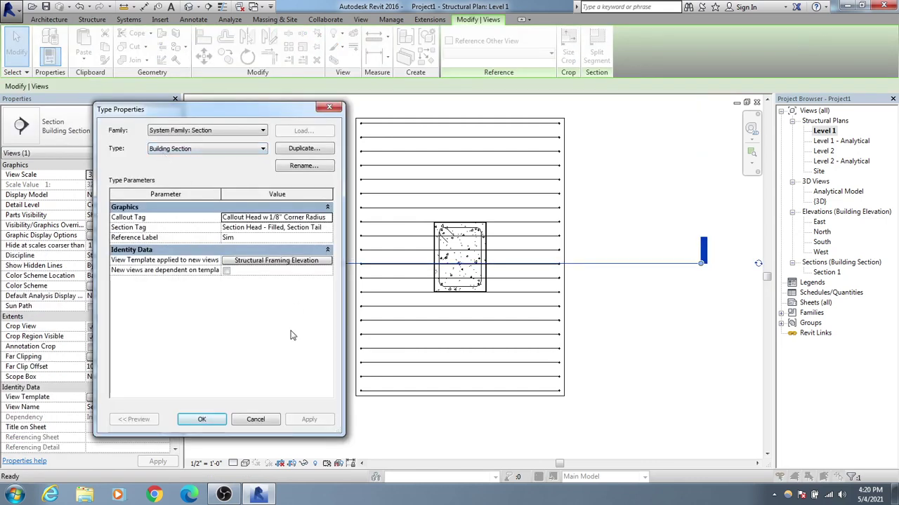
left_click(254, 419)
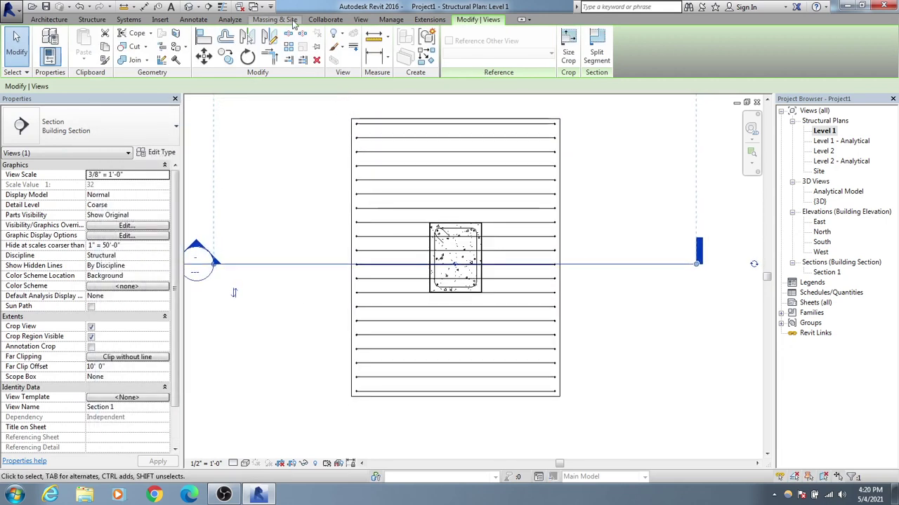
left_click(313, 201)
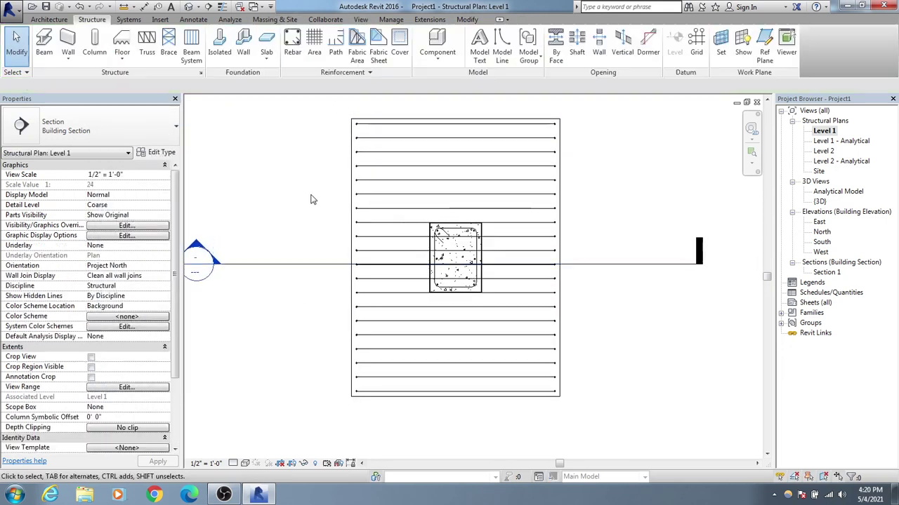
Step: Draw a vertical section line through the column's centre, crossing the full footing perpendicular to the existing section
left_click(360, 19)
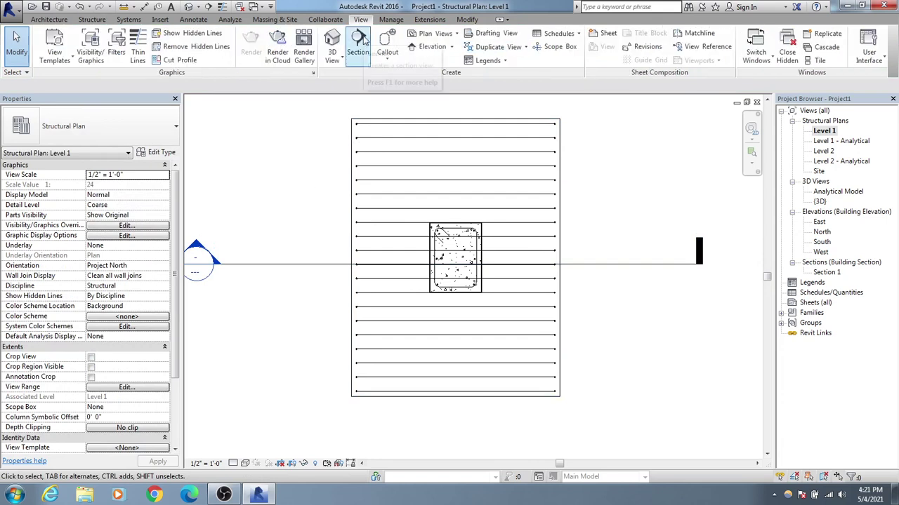
left_click(358, 42)
scroll(381, 347, "down", 5)
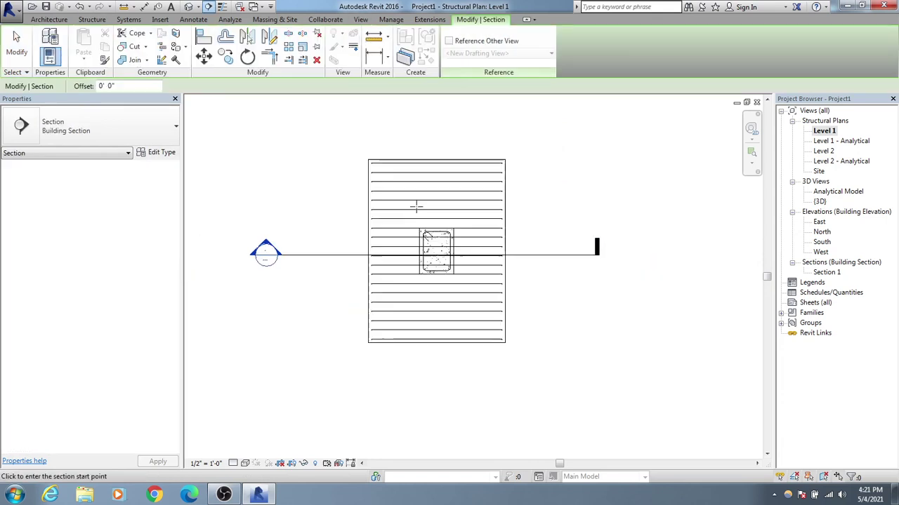
left_click(442, 136)
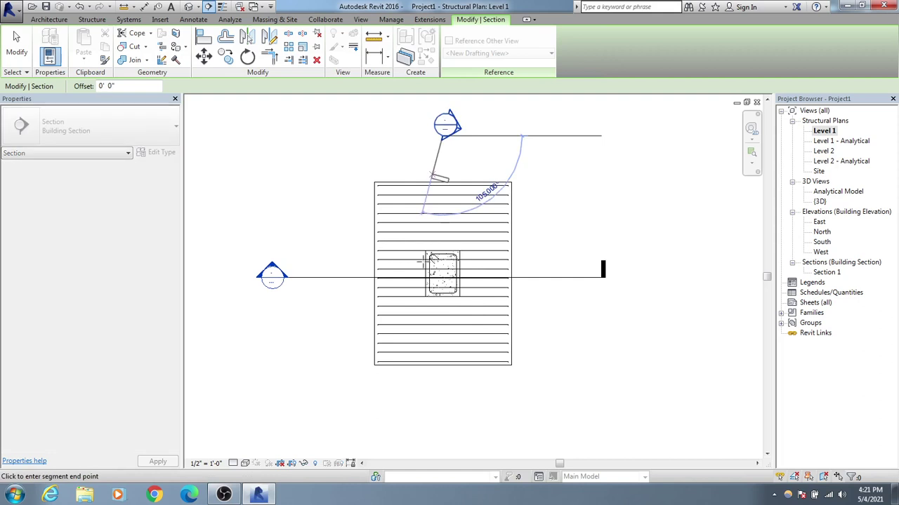
left_click(442, 412)
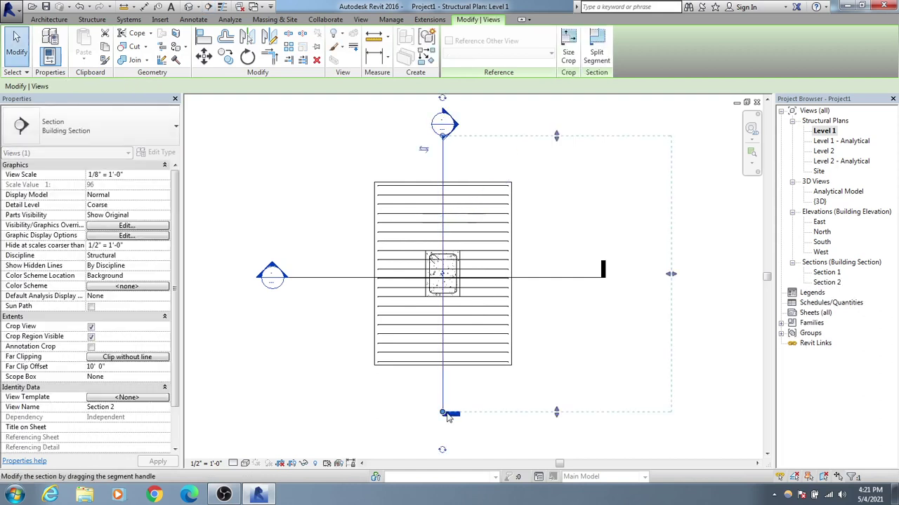
middle_click_drag(578, 374, 586, 374)
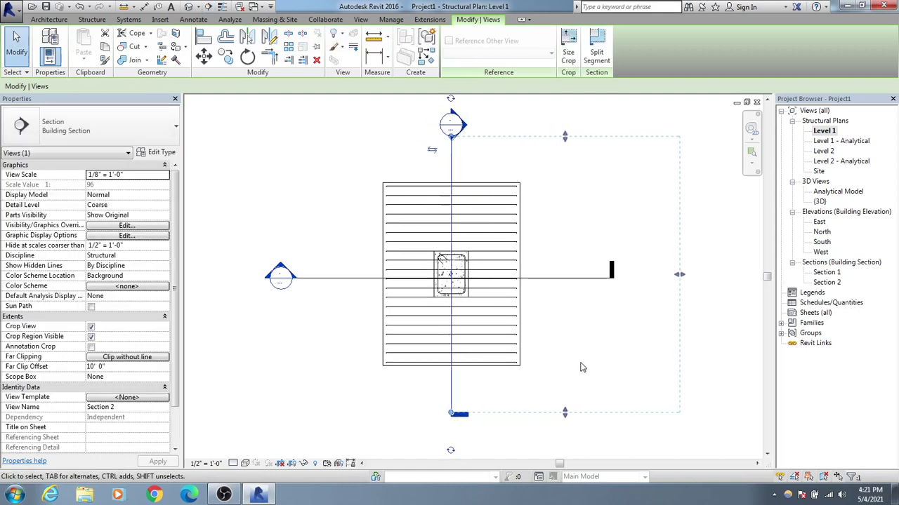
Step: Open the Section 2 view and lower its crop boundary's top edge to just above the footing
double_click(825, 283)
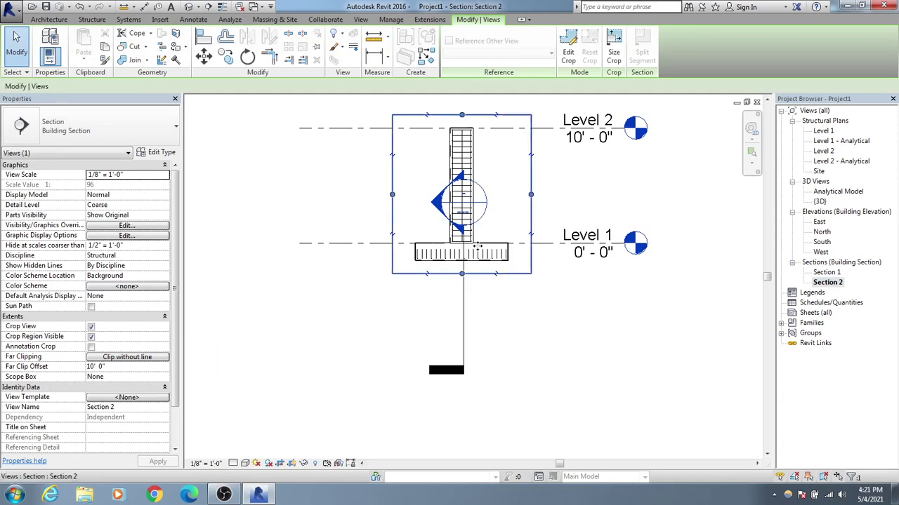
scroll(463, 252, "up", 5)
scroll(373, 342, "down", 5)
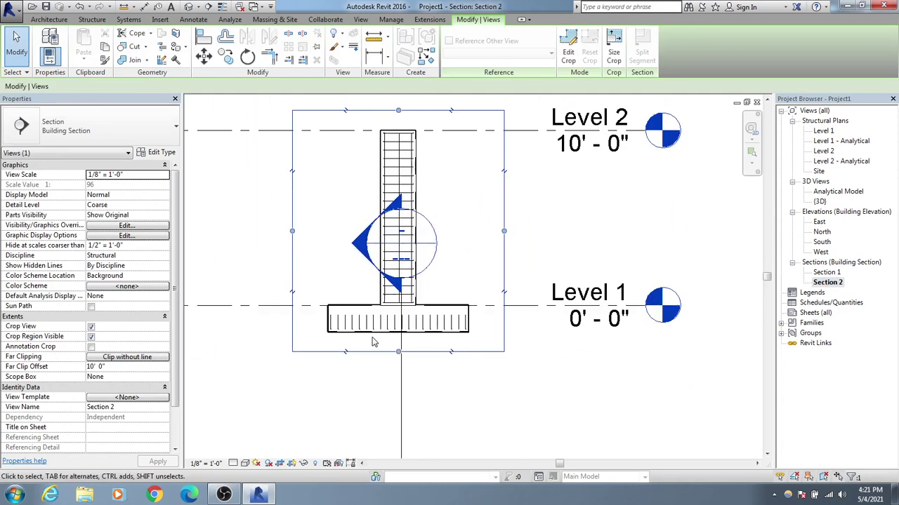
scroll(373, 342, "up", 2)
middle_click_drag(375, 348, 380, 464)
left_click_drag(400, 137, 377, 379)
scroll(421, 302, "up", 2)
middle_click_drag(428, 302, 436, 133)
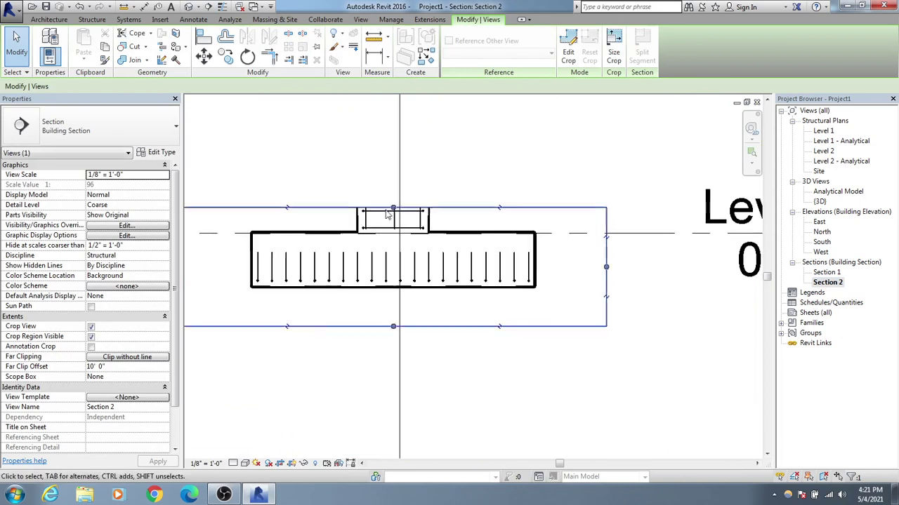
Step: Place a #5 Rebar Shape 02 bar along the footing's bottom cover line in Section 2 and finish rebar placement
middle_click_drag(357, 303, 393, 308)
scroll(436, 278, "up", 2)
scroll(353, 287, "up", 1)
middle_click_drag(353, 287, 339, 294)
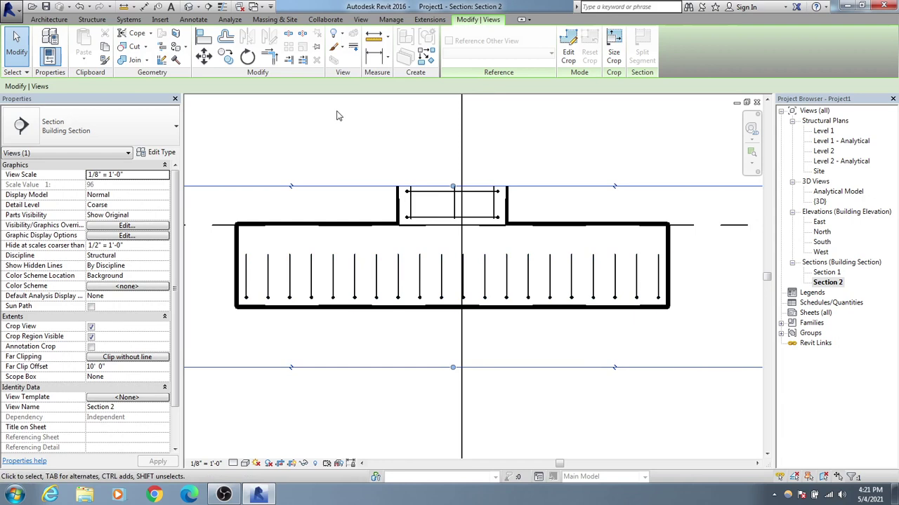
left_click(104, 19)
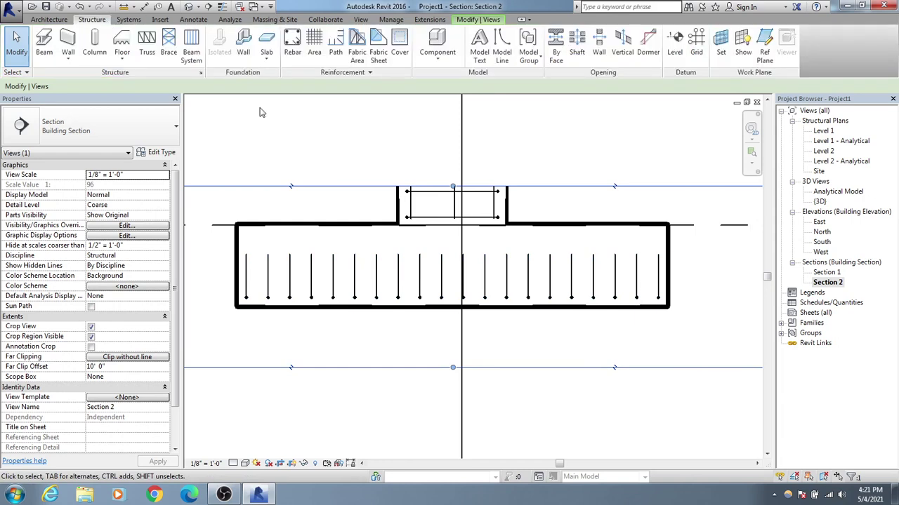
left_click(292, 43)
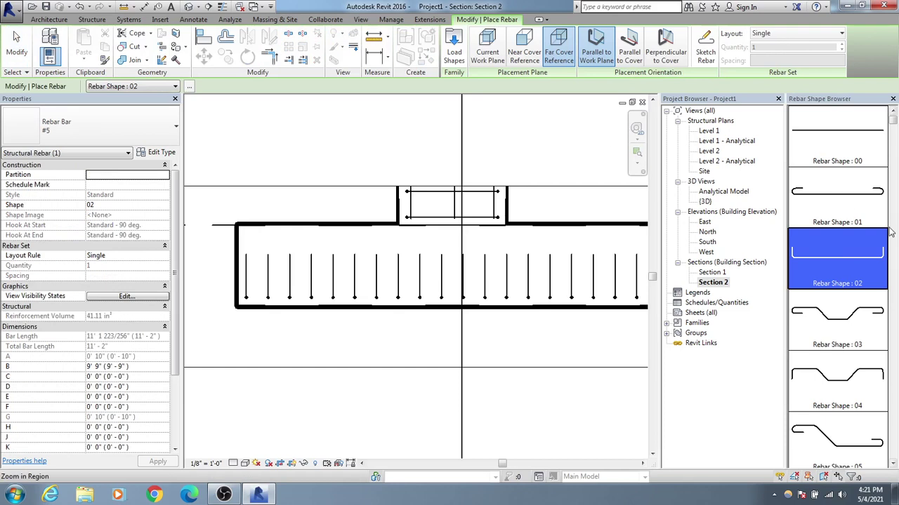
middle_click_drag(494, 303, 450, 304)
scroll(444, 301, "up", 1)
scroll(470, 303, "down", 1)
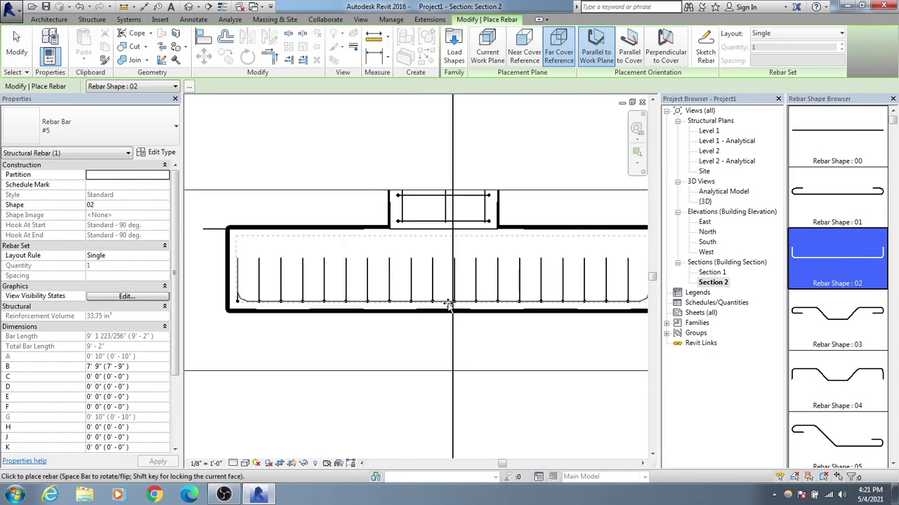
scroll(435, 306, "down", 1)
scroll(417, 305, "up", 3)
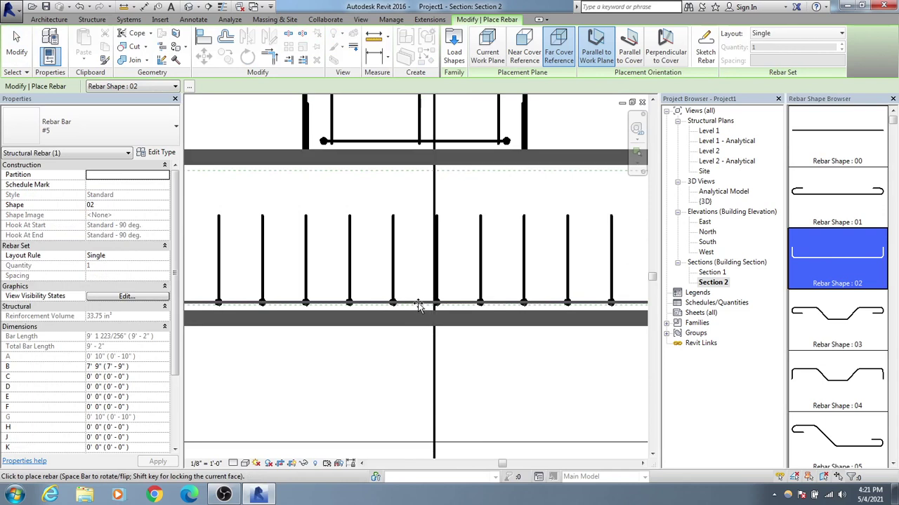
scroll(408, 369, "down", 4)
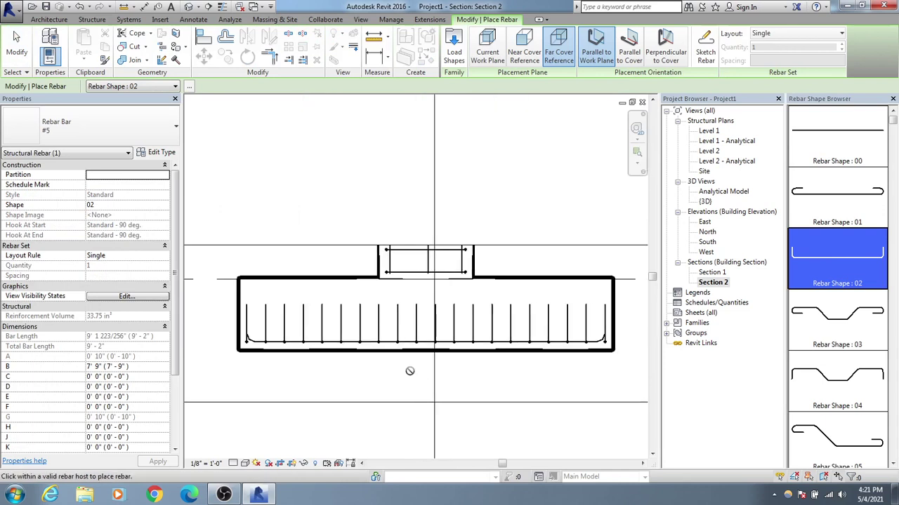
key("Escape")
key("Escape")
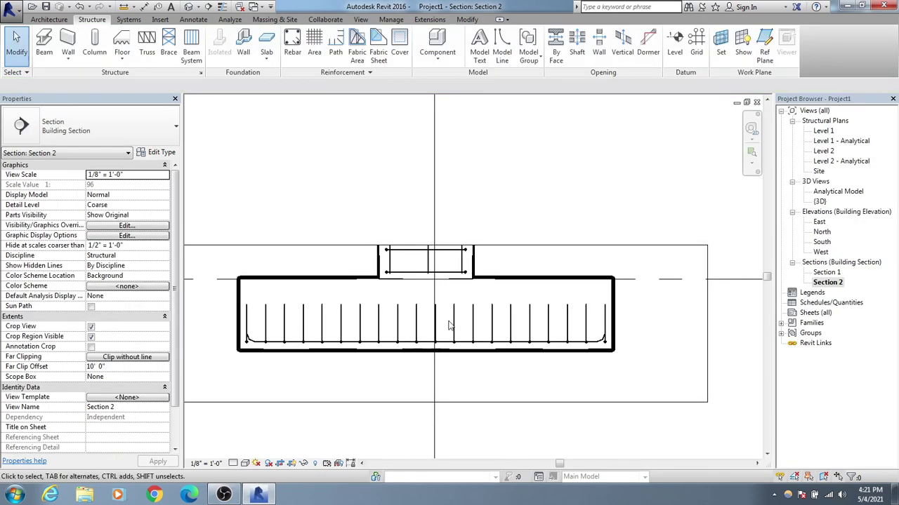
Step: Examine how the existing 5-inch-spaced bar set sits relative to the new U-shaped bar in the section
scroll(449, 325, "up", 2)
left_click(451, 327)
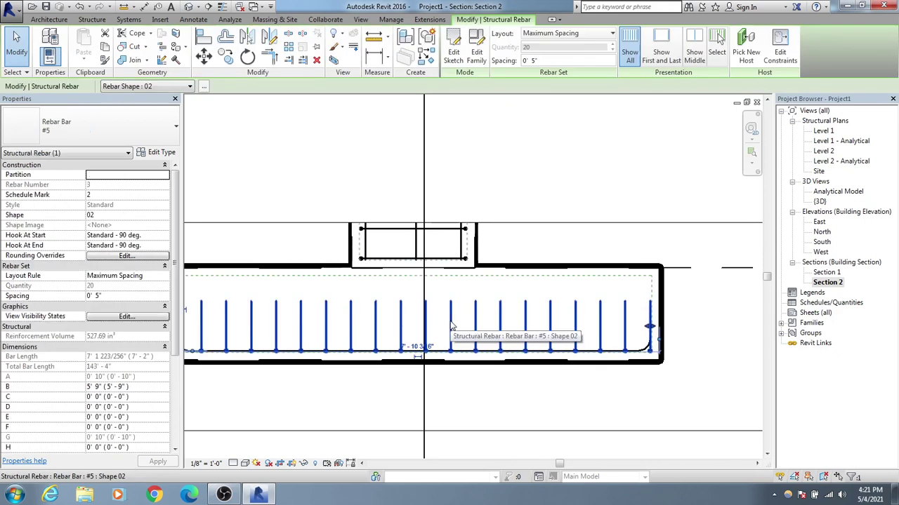
scroll(453, 328, "down", 2)
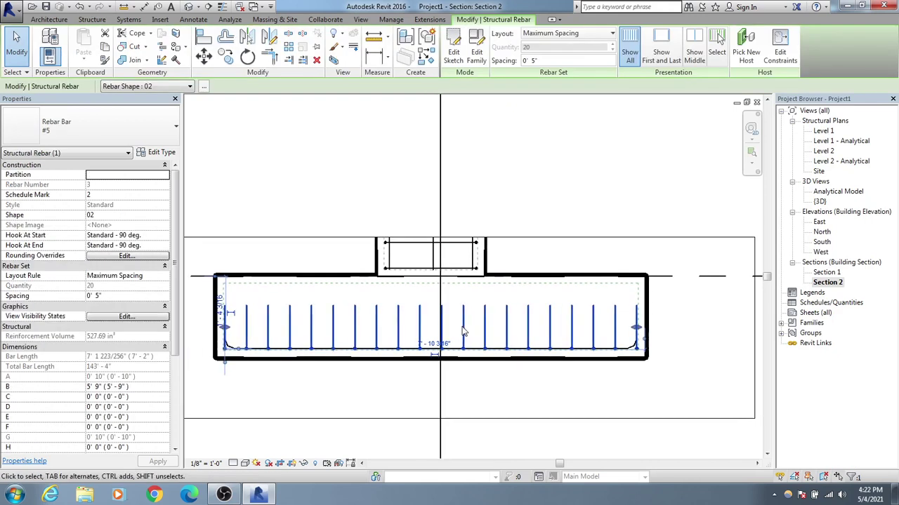
scroll(463, 332, "up", 3)
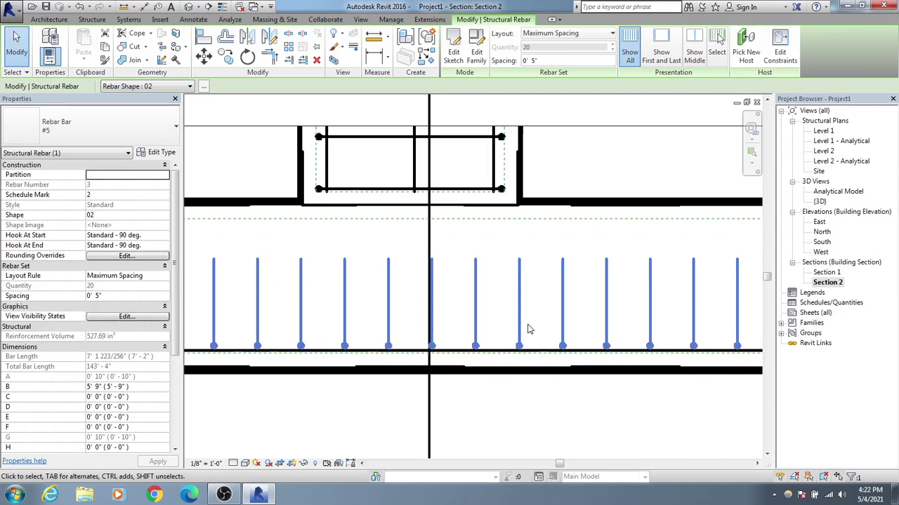
left_click(539, 411)
scroll(543, 410, "down", 2)
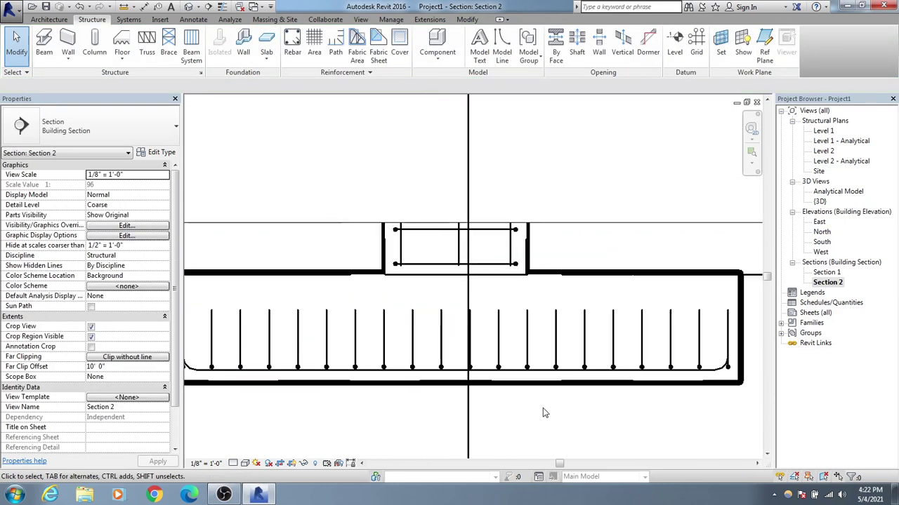
scroll(548, 411, "down", 2)
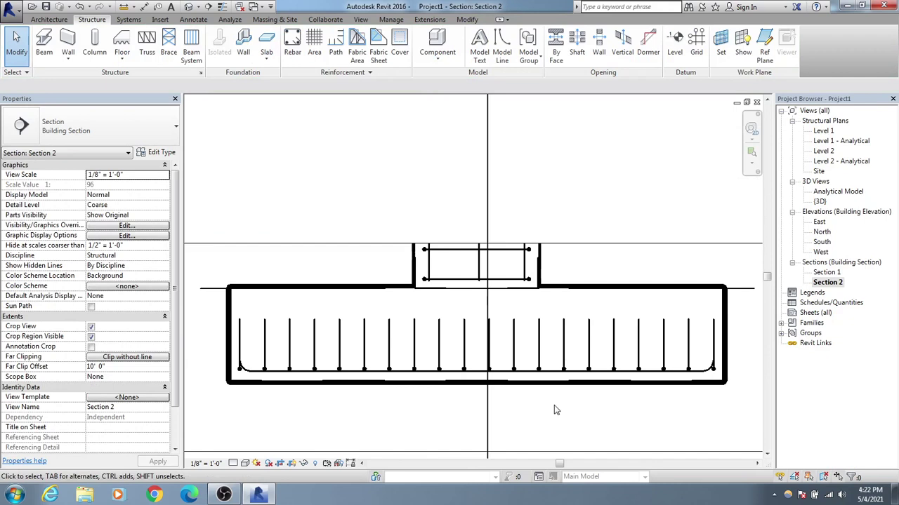
Step: Pull the crossing bar set's first bar inward to about 3 3/4" from the footing edge, clear of the U-shaped bar's bend
left_click(267, 347)
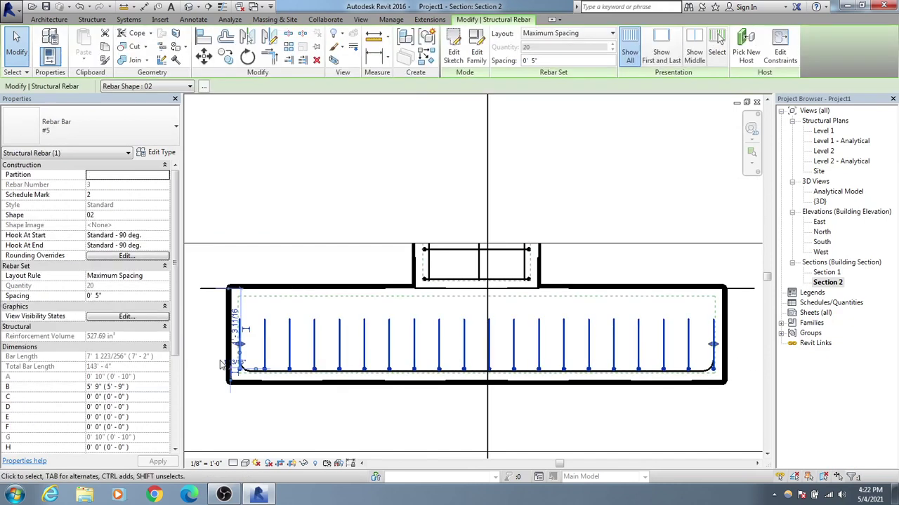
scroll(242, 347, "up", 3)
scroll(246, 345, "up", 2)
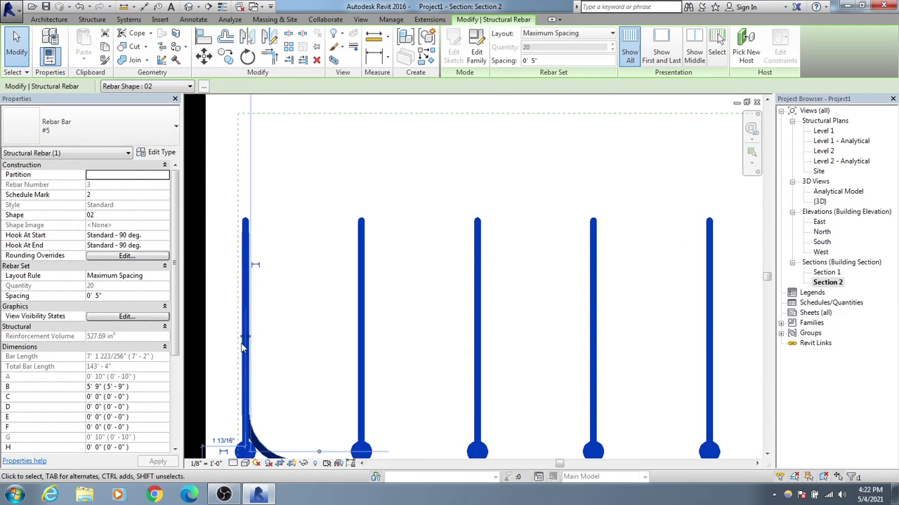
left_click_drag(246, 339, 290, 342)
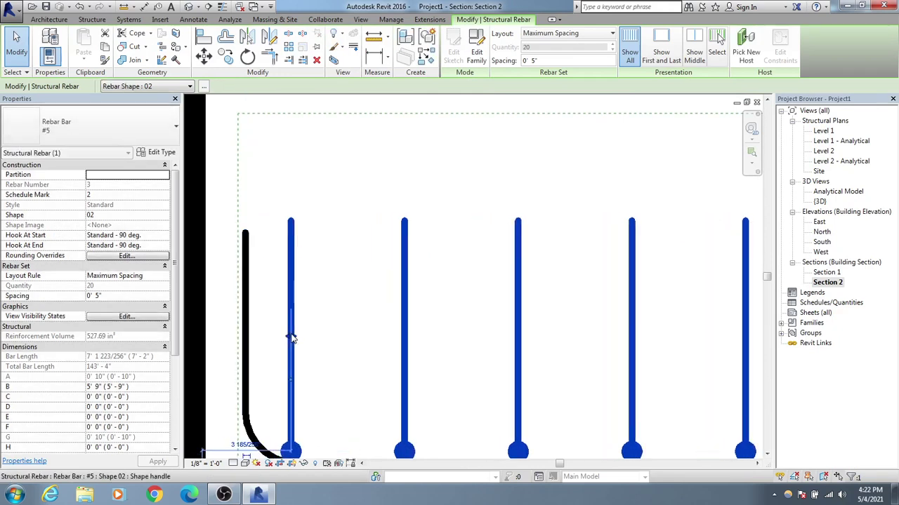
Step: Pull the opposite end of the crossing bar set inward, clear of the U-shaped bar's other bend
scroll(290, 339, "down", 3)
middle_click_drag(531, 359, 275, 330)
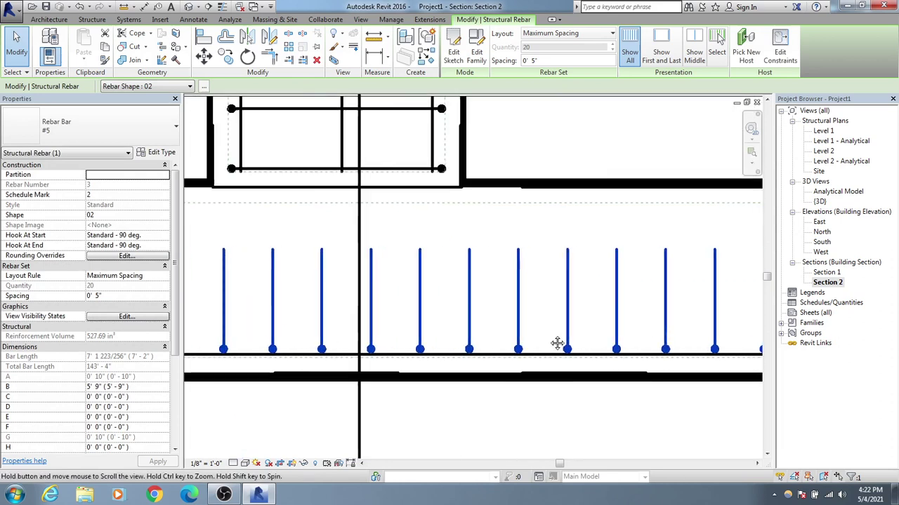
middle_click_drag(561, 343, 349, 344)
scroll(635, 307, "up", 2)
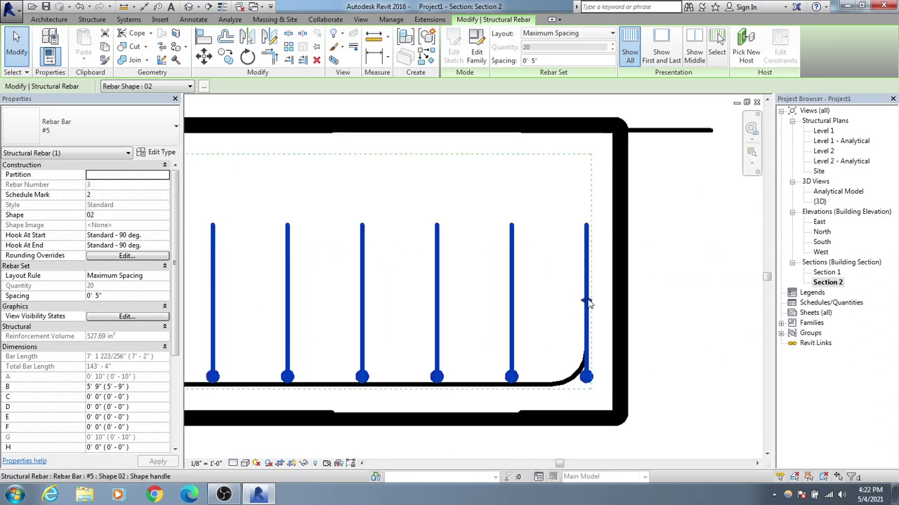
left_click_drag(586, 302, 551, 302)
scroll(566, 304, "down", 2)
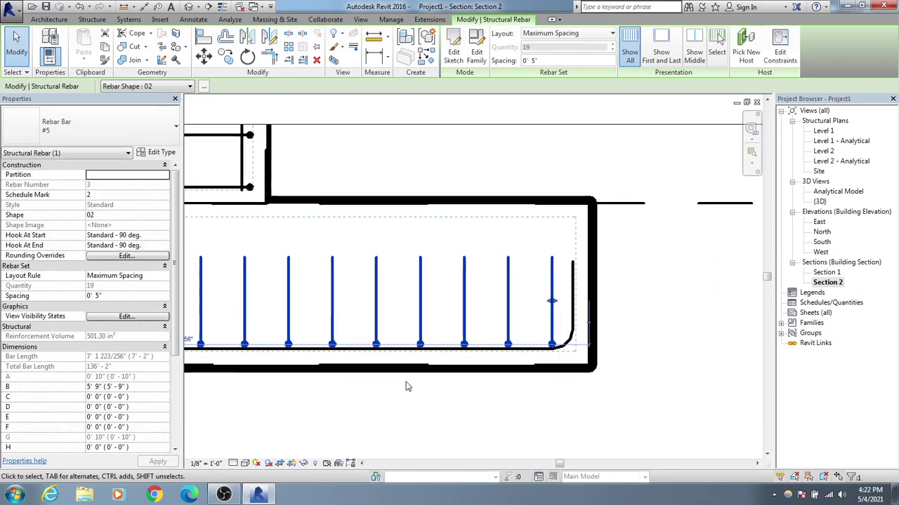
middle_click_drag(566, 301, 636, 391)
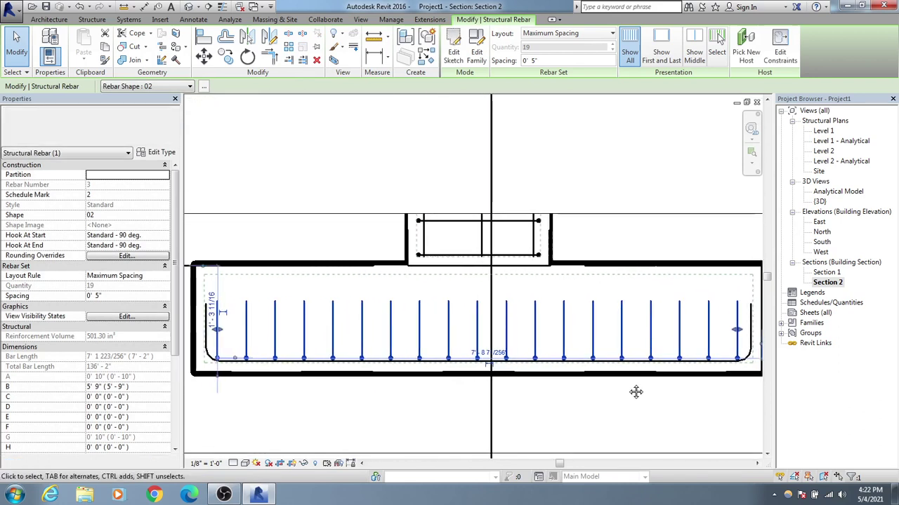
Step: Set the new U-shaped bar's layout to Maximum Spacing at 0' 6" and deselect it
left_click(208, 355)
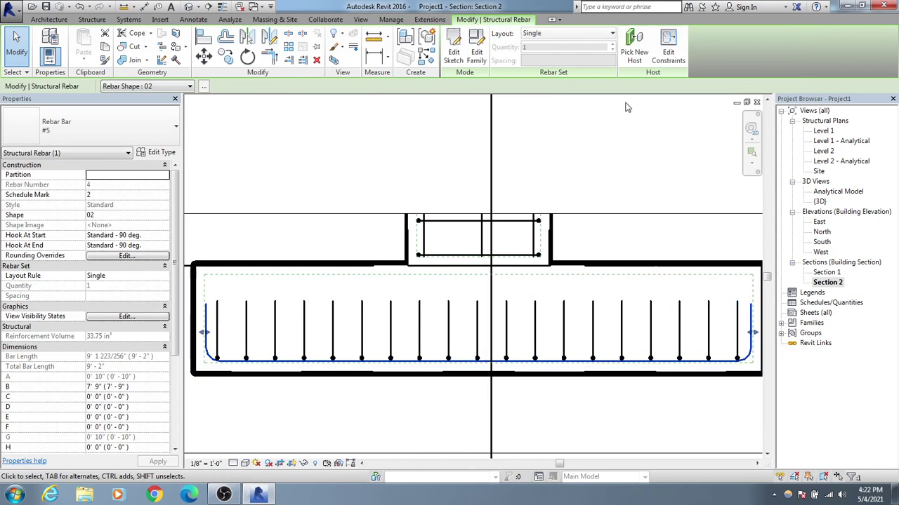
left_click(609, 35)
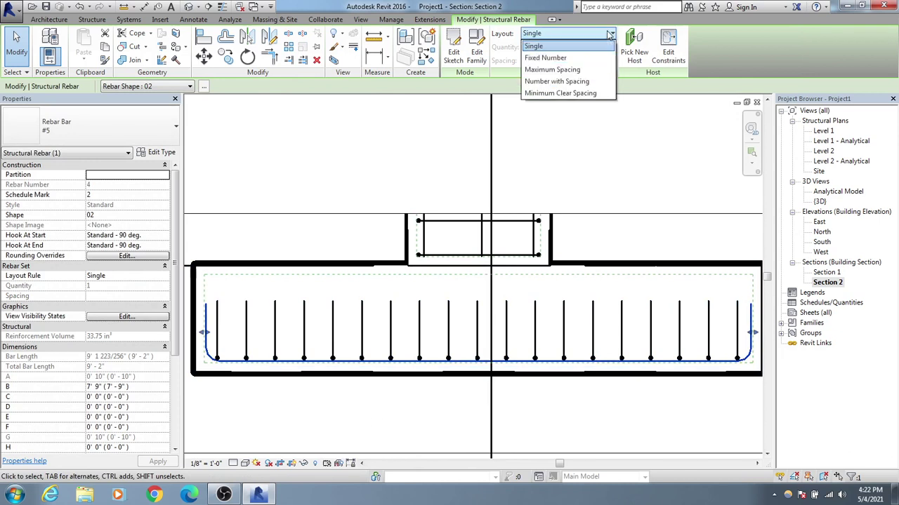
left_click(564, 71)
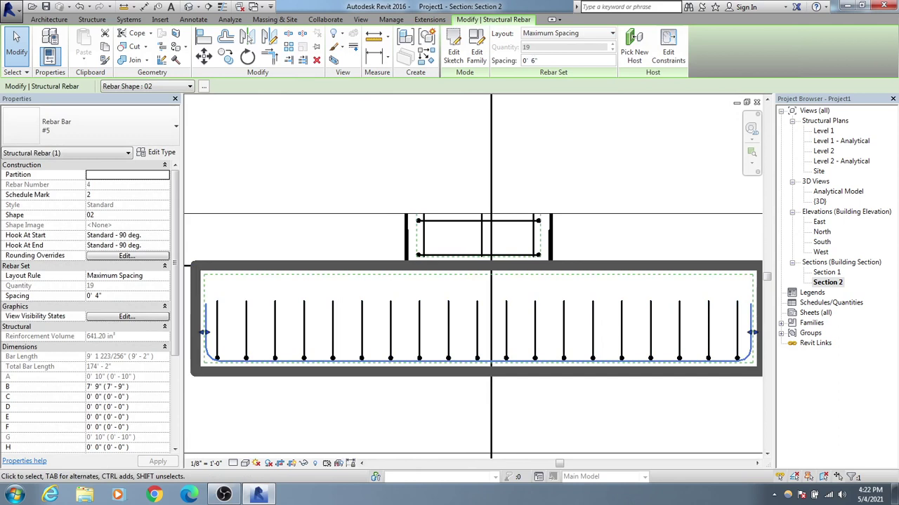
left_click(581, 177)
scroll(583, 176, "down", 2)
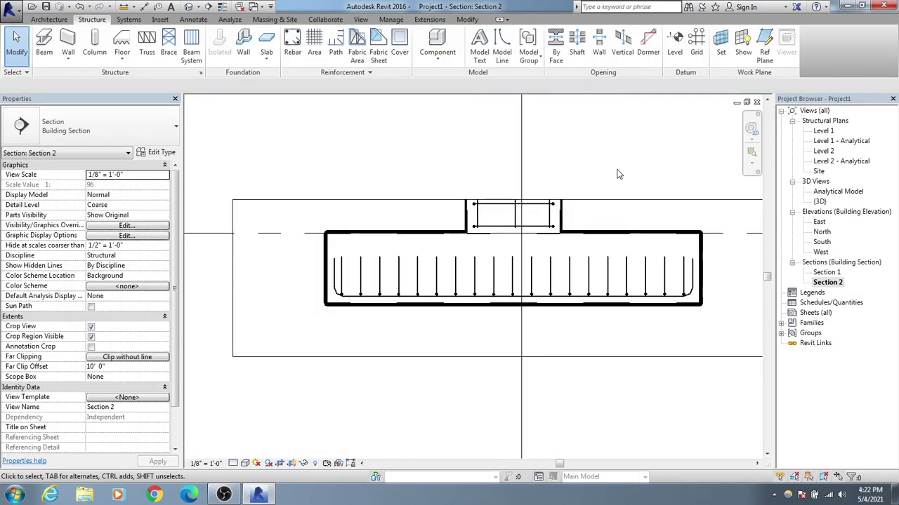
Step: Inspect the two-way footing reinforcement grid beneath the column in the {3D} view
double_click(819, 202)
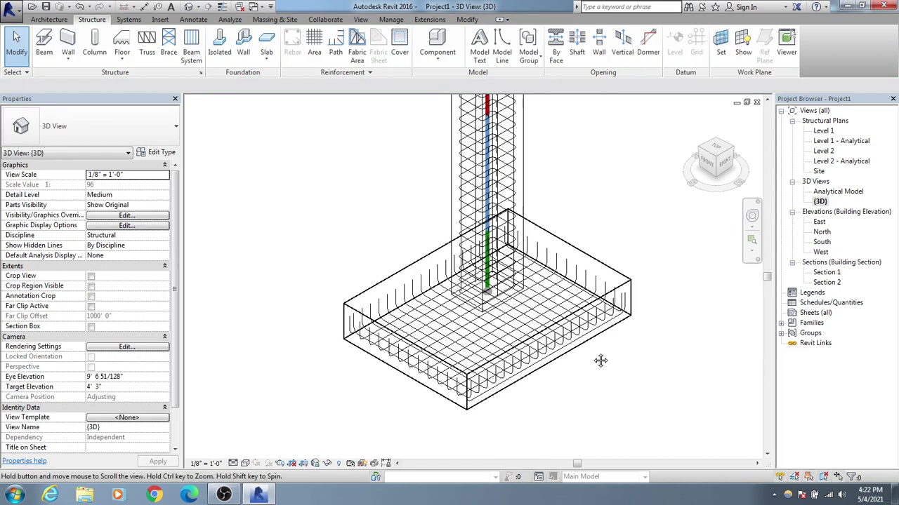
scroll(541, 359, "up", 3)
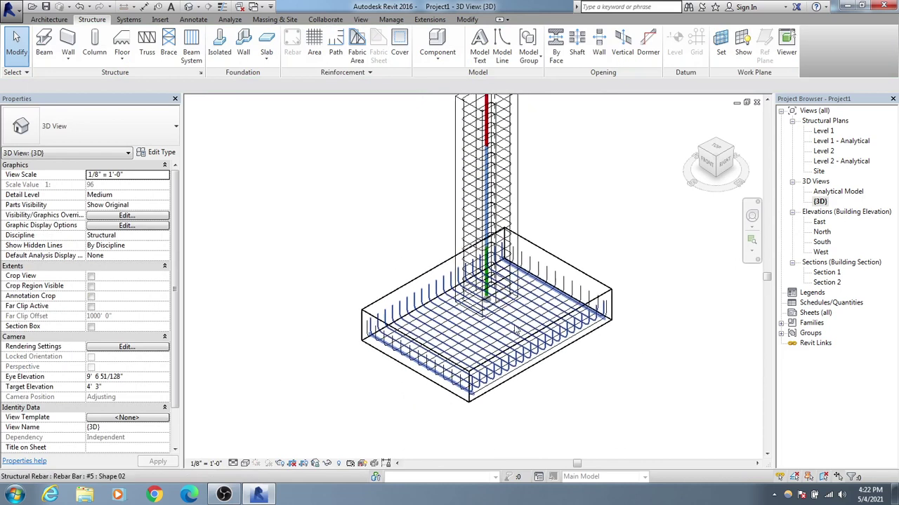
scroll(492, 330, "up", 2)
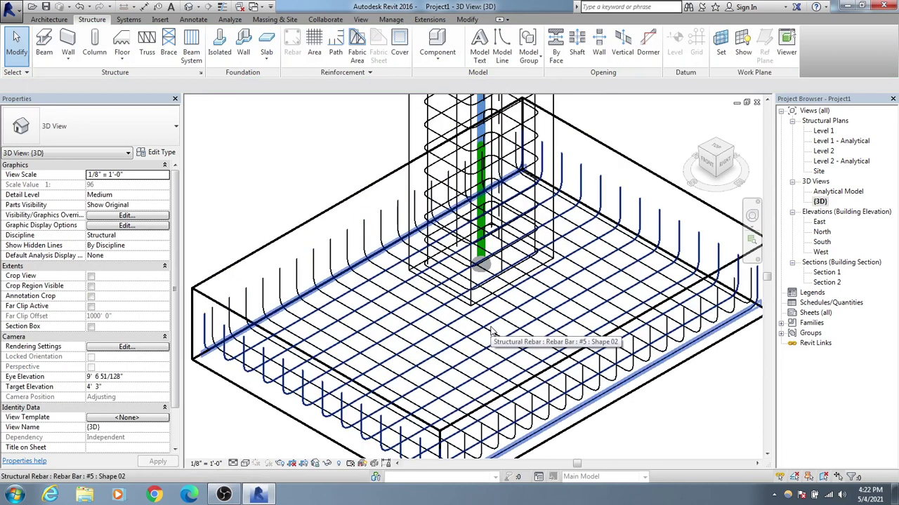
scroll(492, 331, "down", 5)
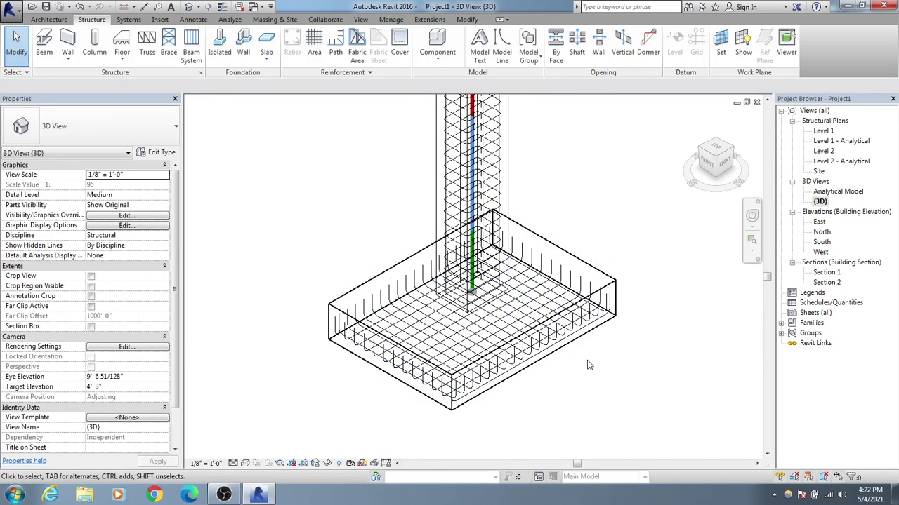
scroll(582, 404, "up", 2)
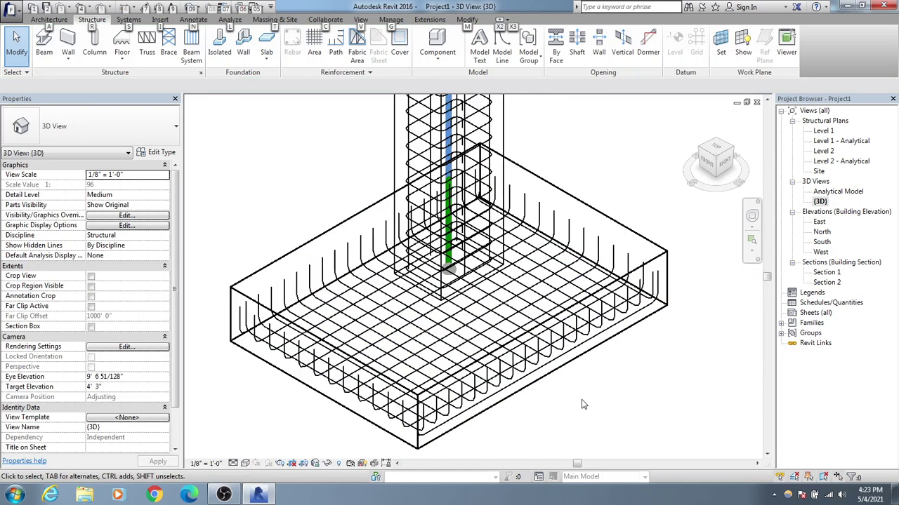